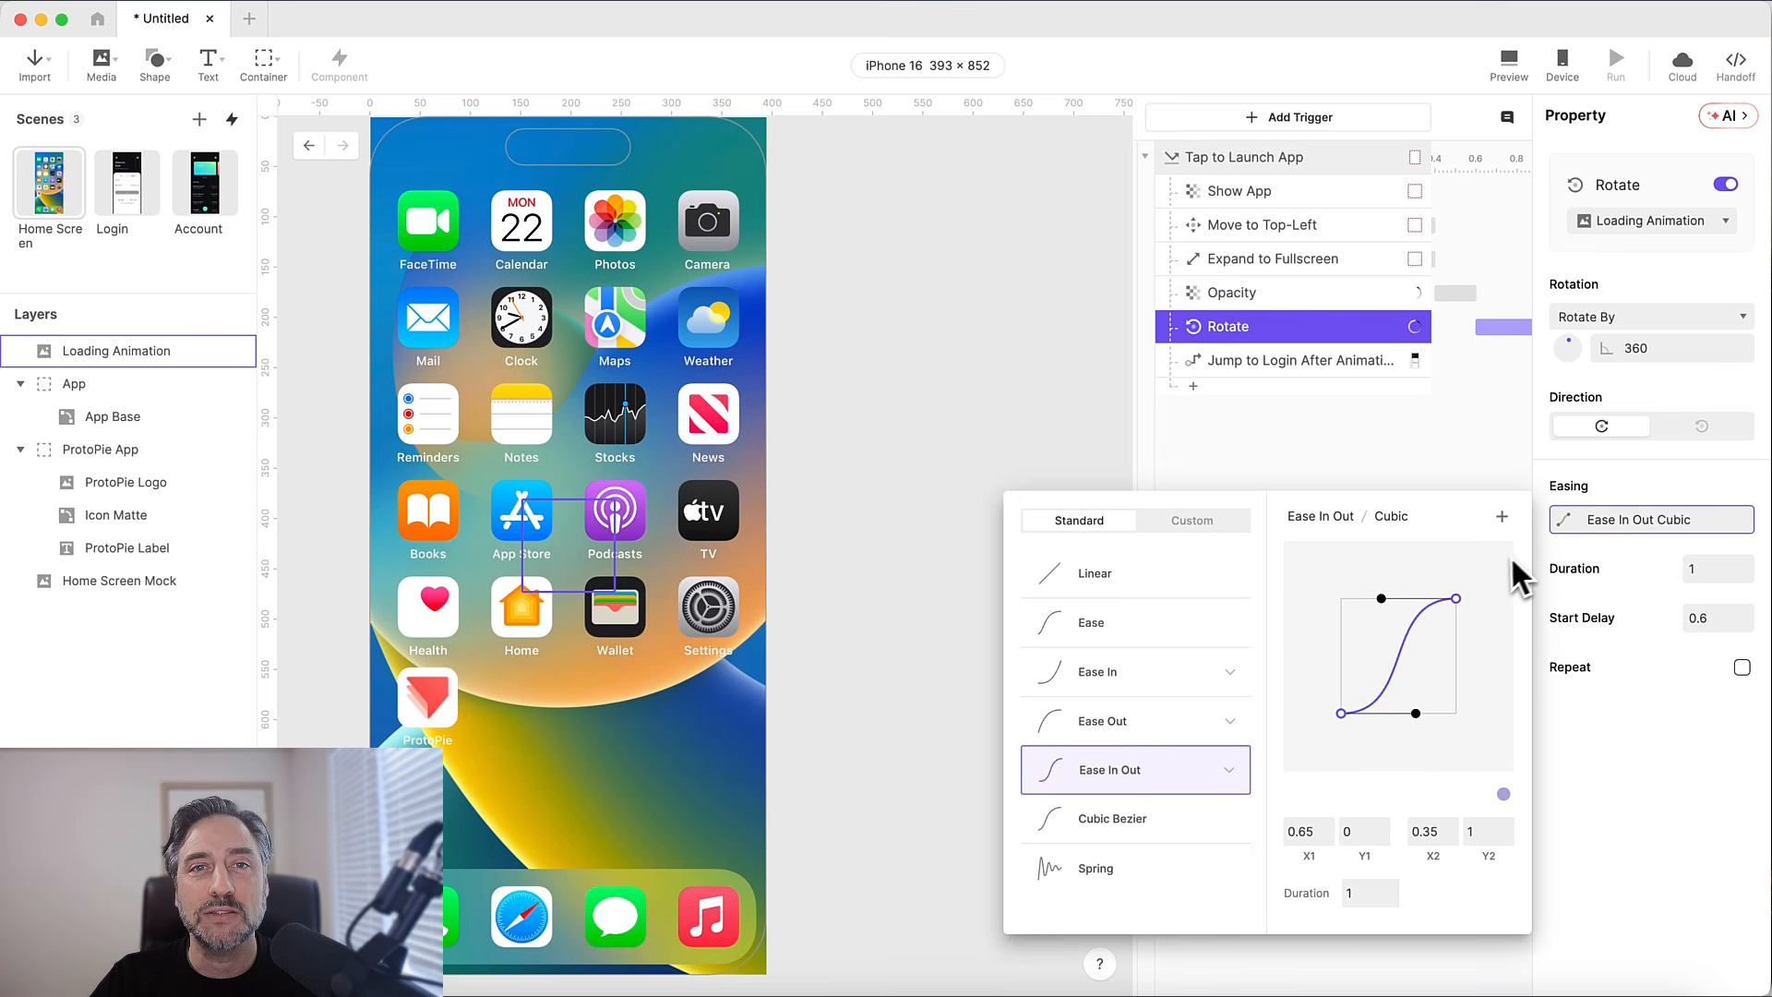
Set the easing of the Loading Animation's Rotate response to Linear.
click(1165, 574)
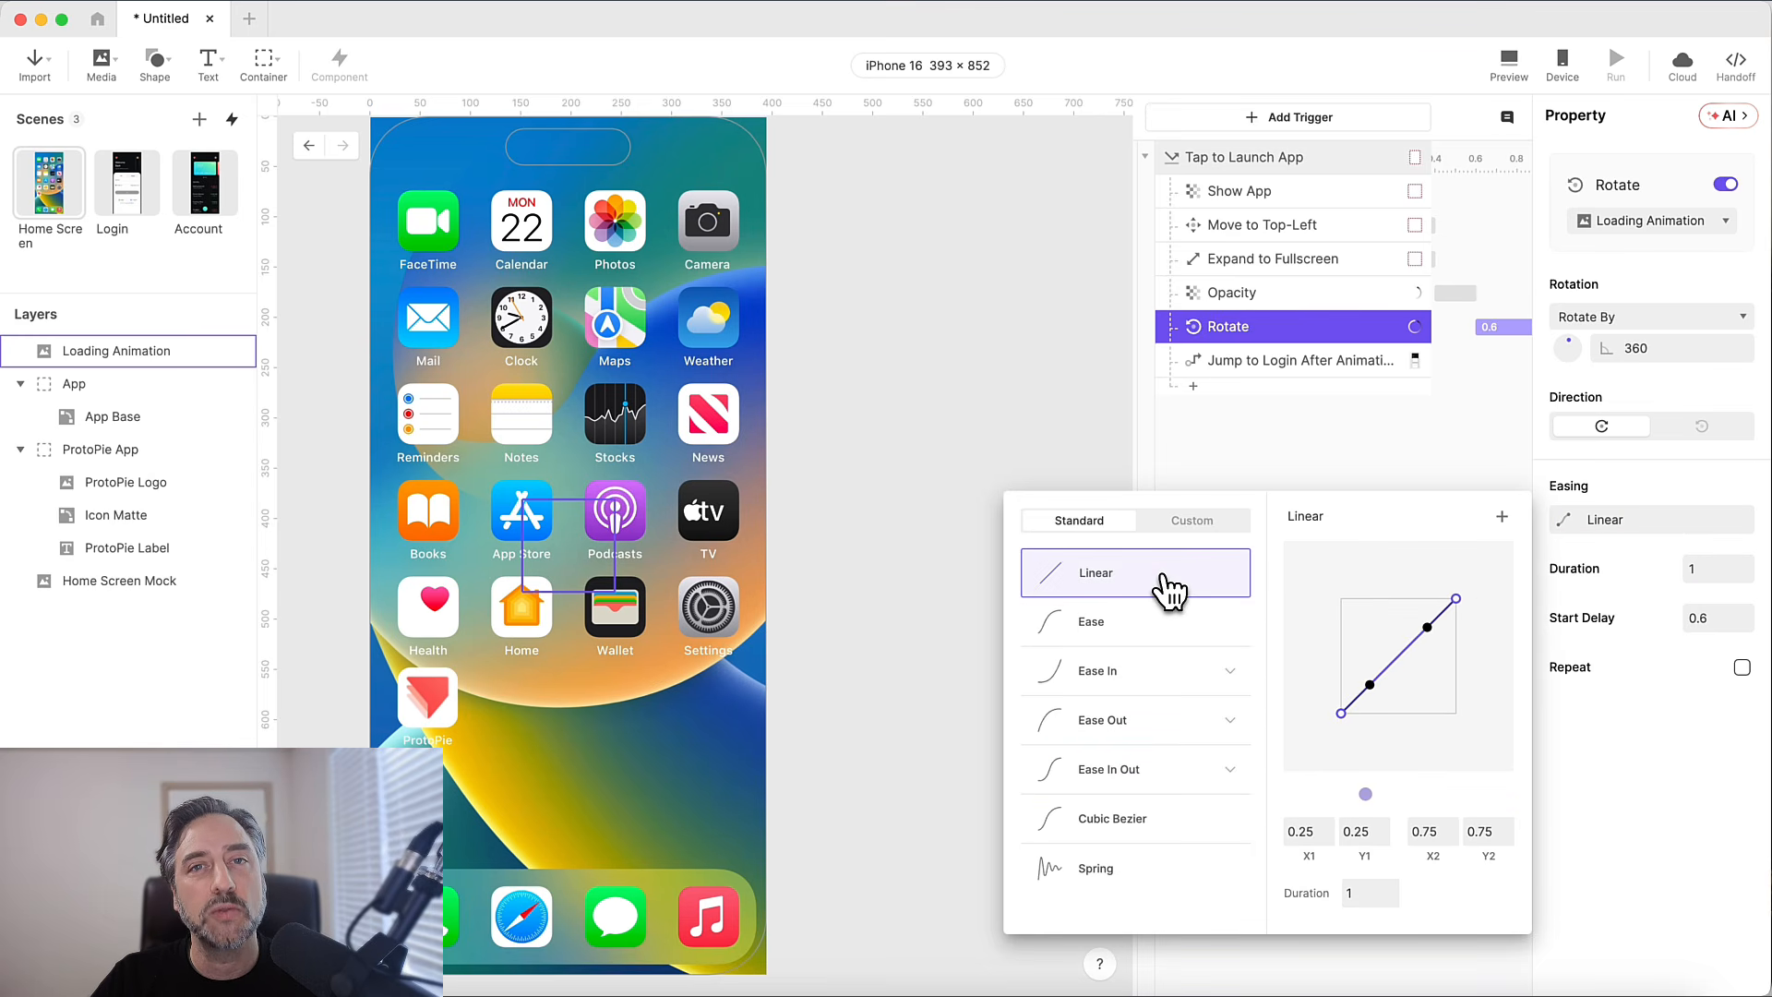
click(1331, 471)
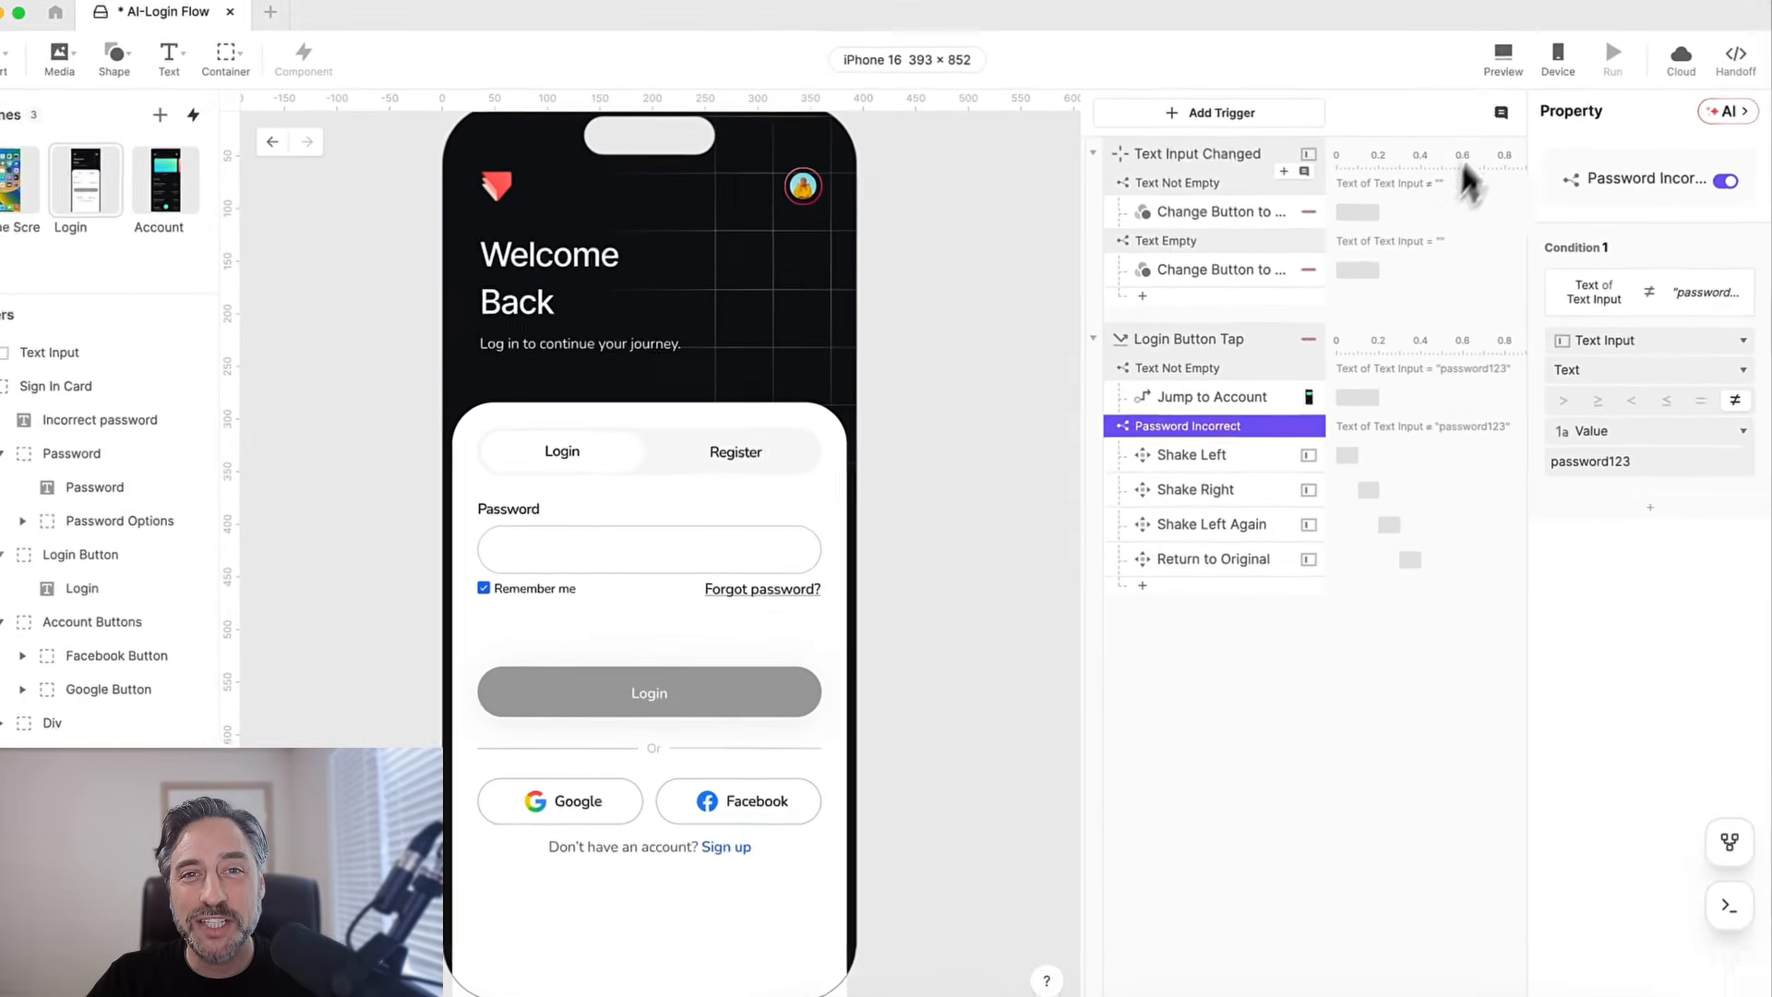
Preview the Login scene and test the login form by entering a password and submitting it.
click(1509, 59)
drag(1524, 22, 1322, 45)
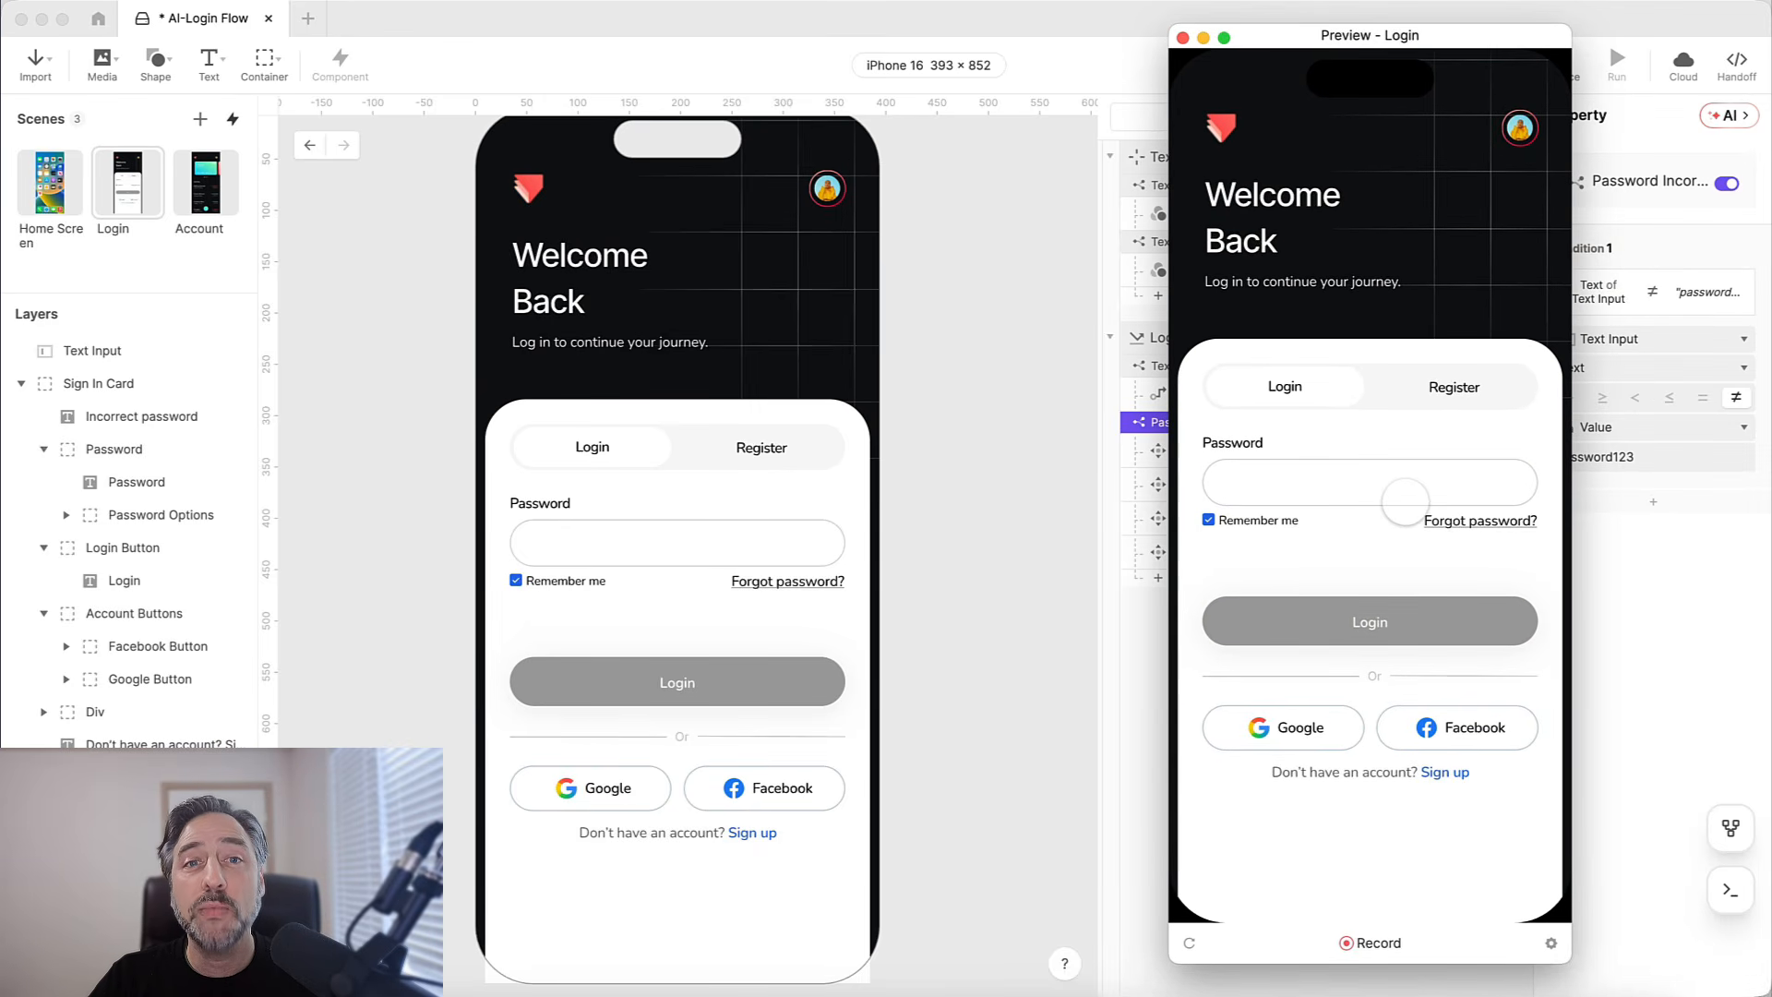
click(1405, 498)
text(pa)
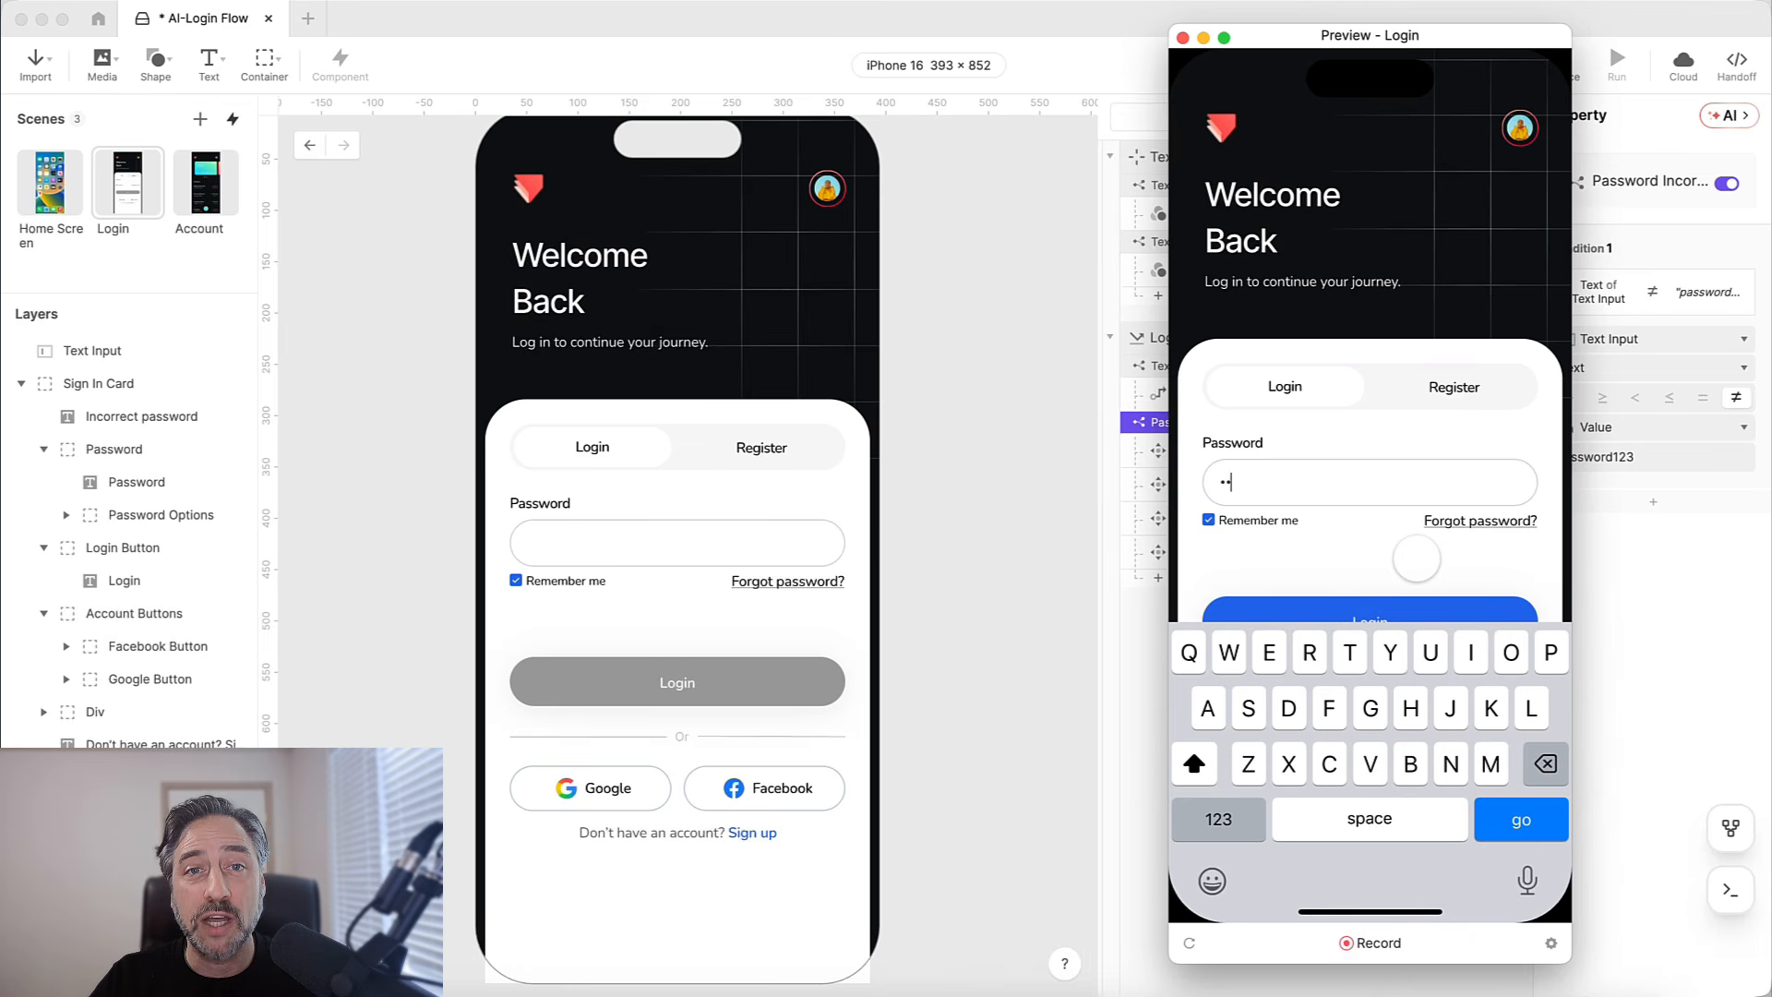
click(1417, 558)
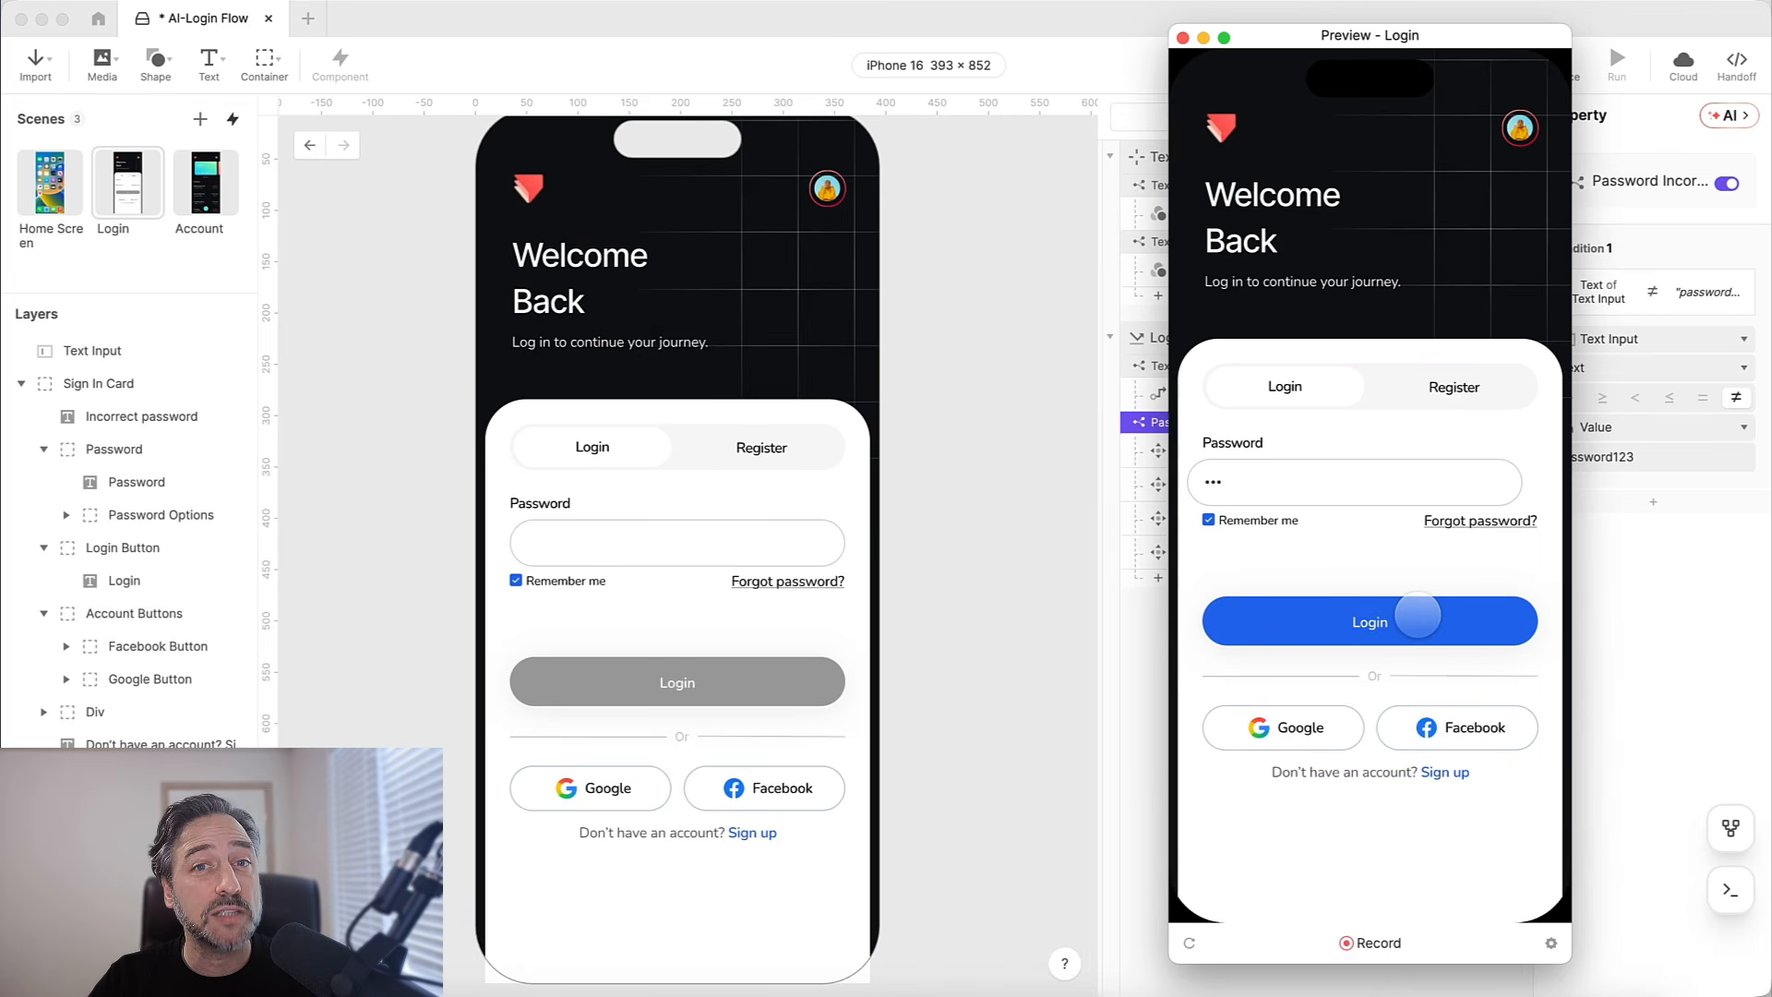
click(1359, 473)
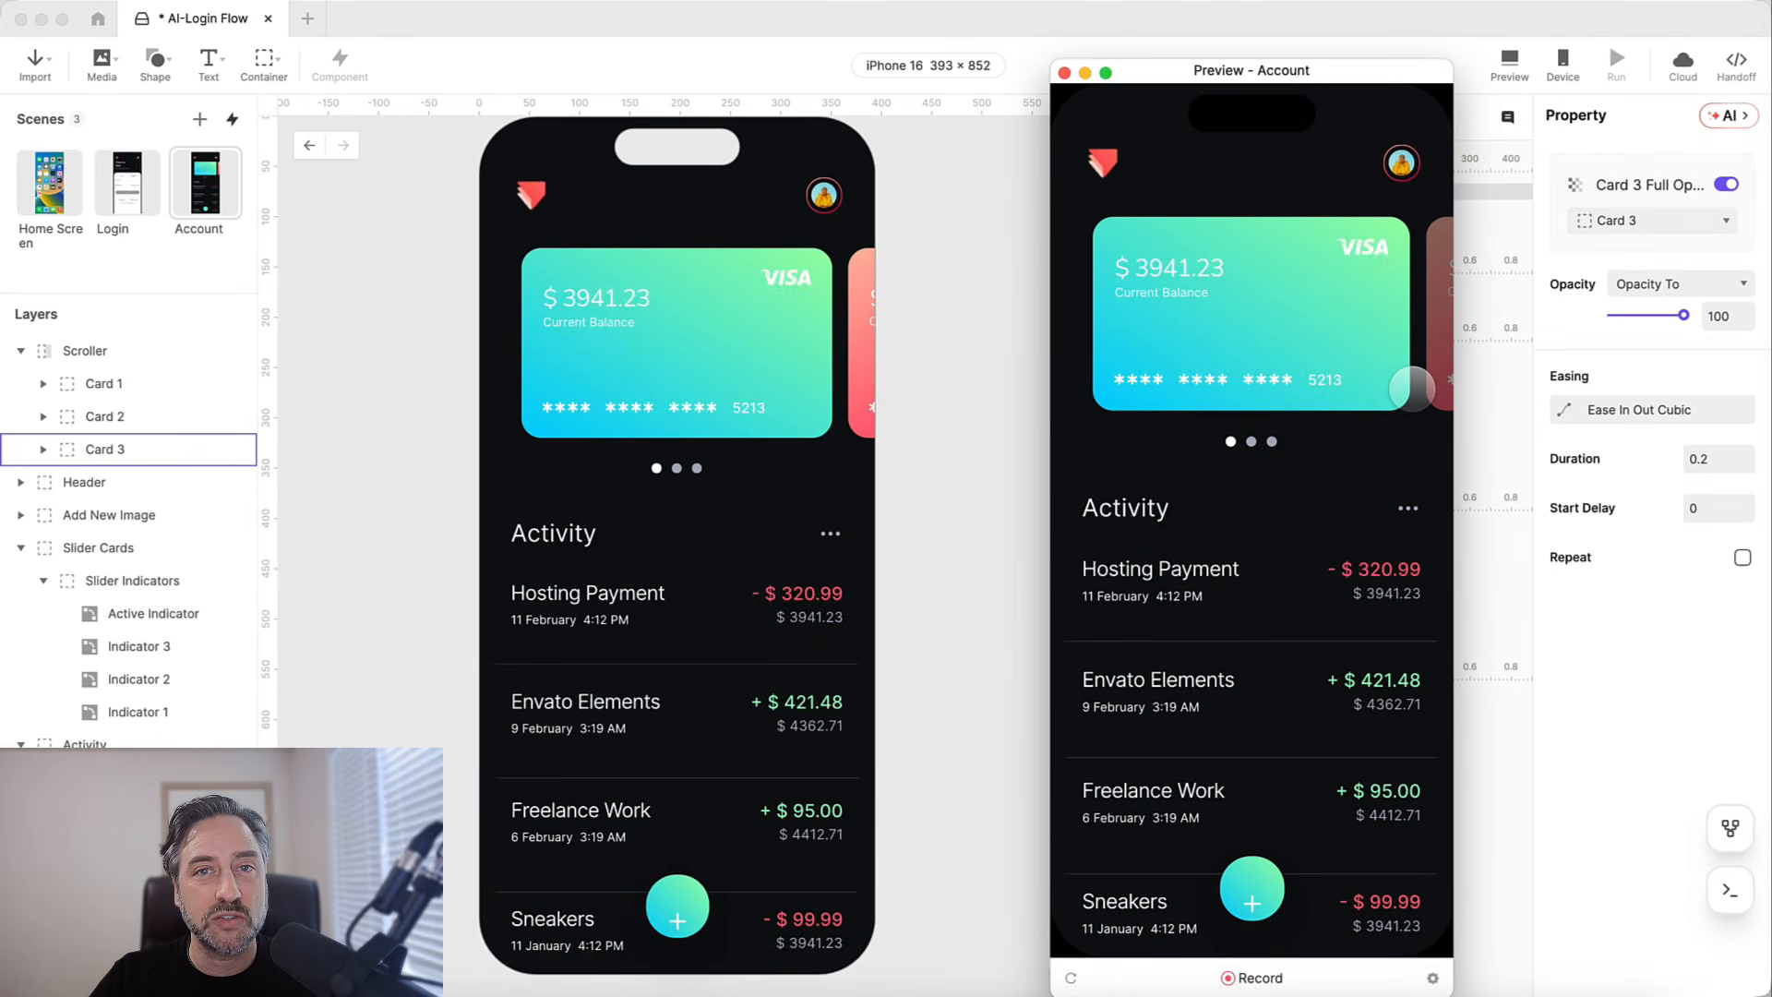
Swipe through the payment cards in the Account scene preview and submit the filled-in login form in the full-screen preview.
drag(1356, 391, 1257, 391)
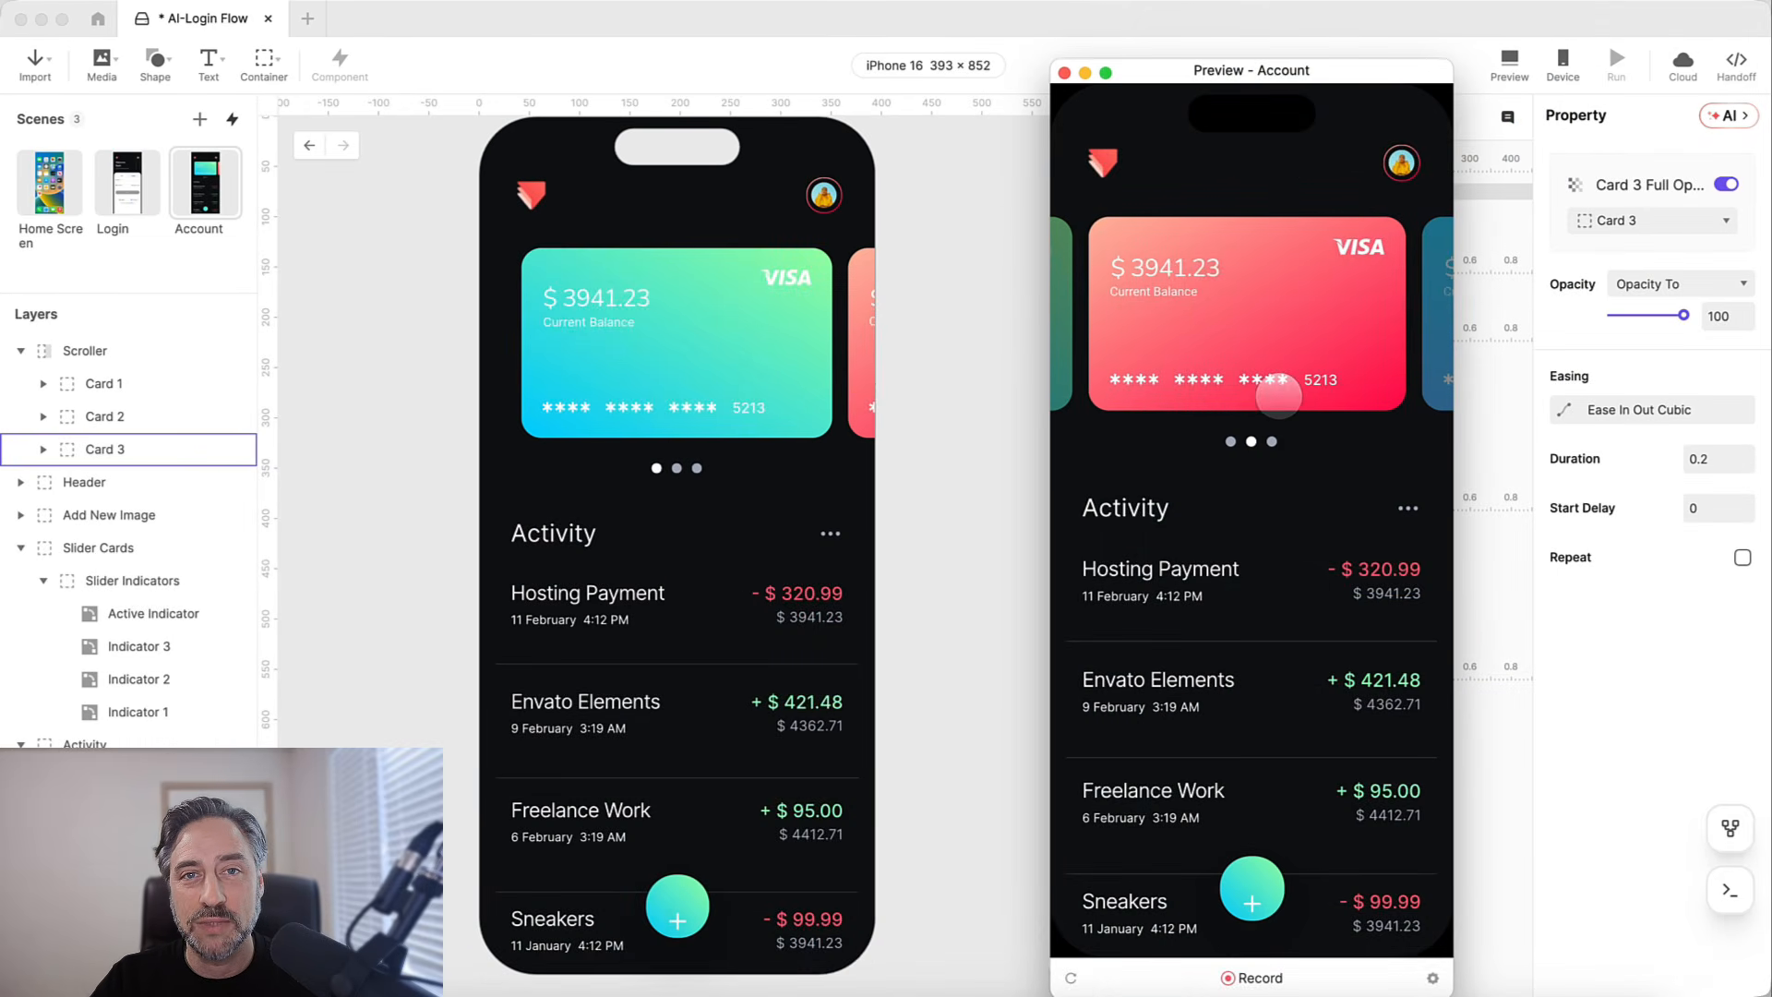
drag(1380, 397, 1285, 399)
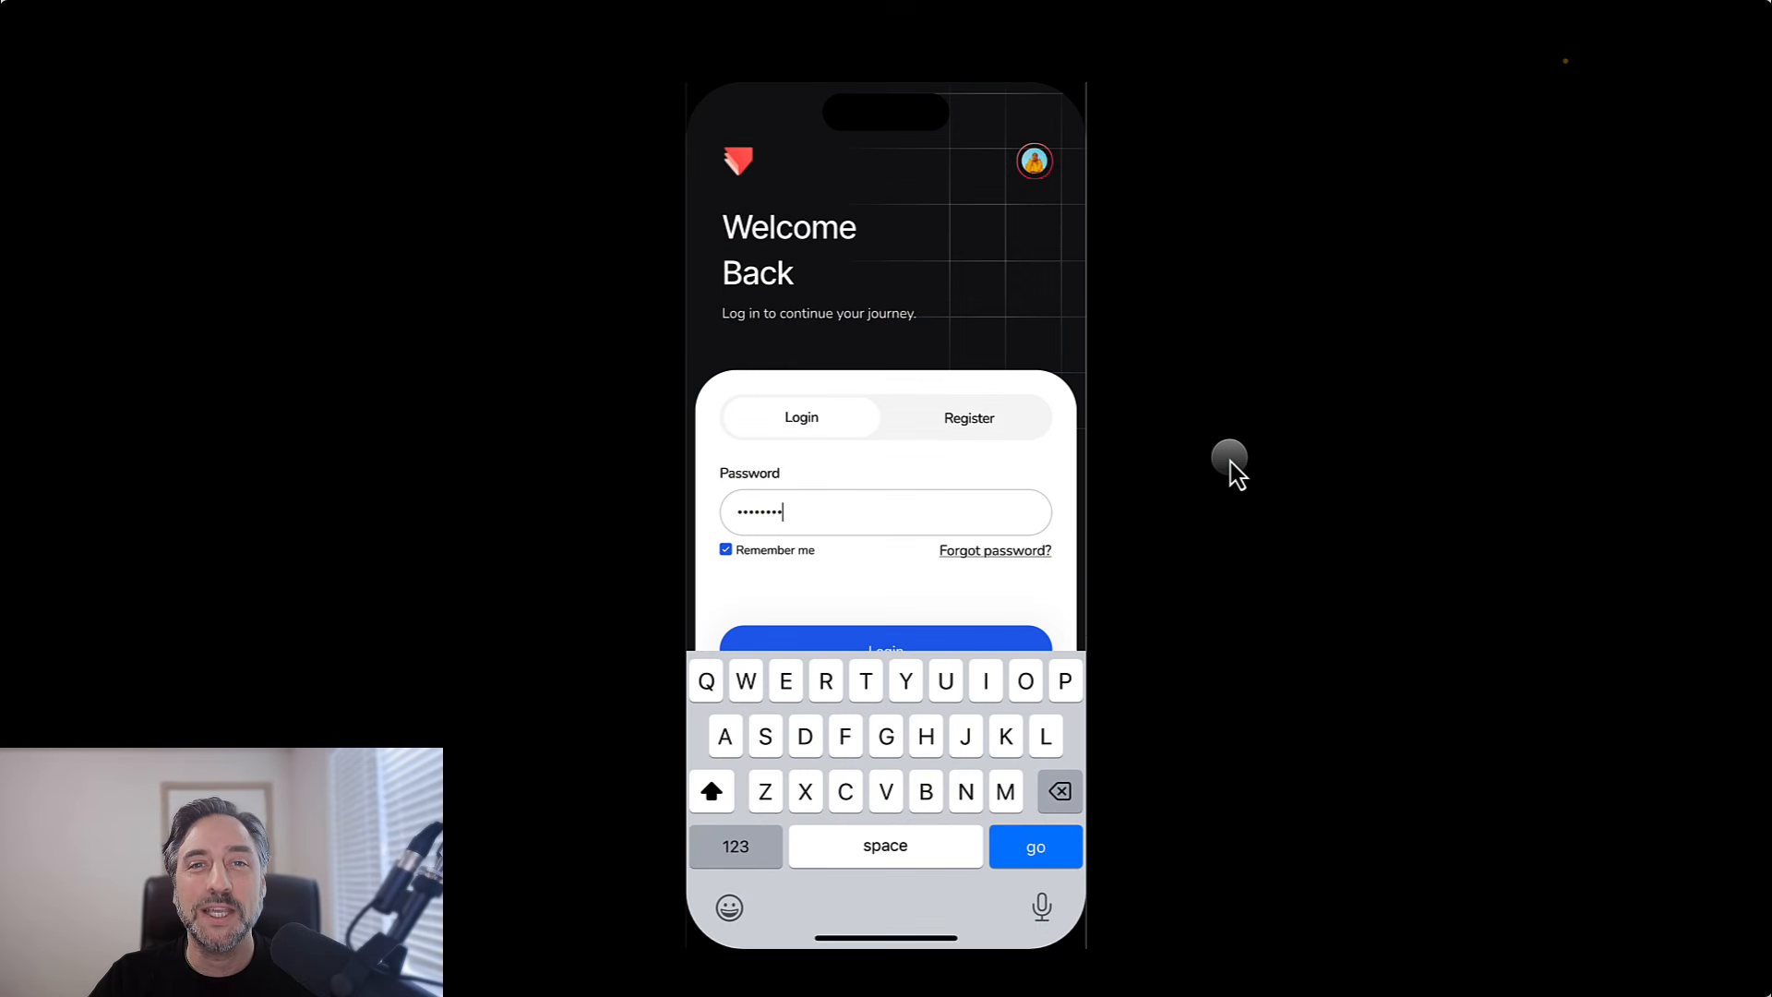
click(914, 637)
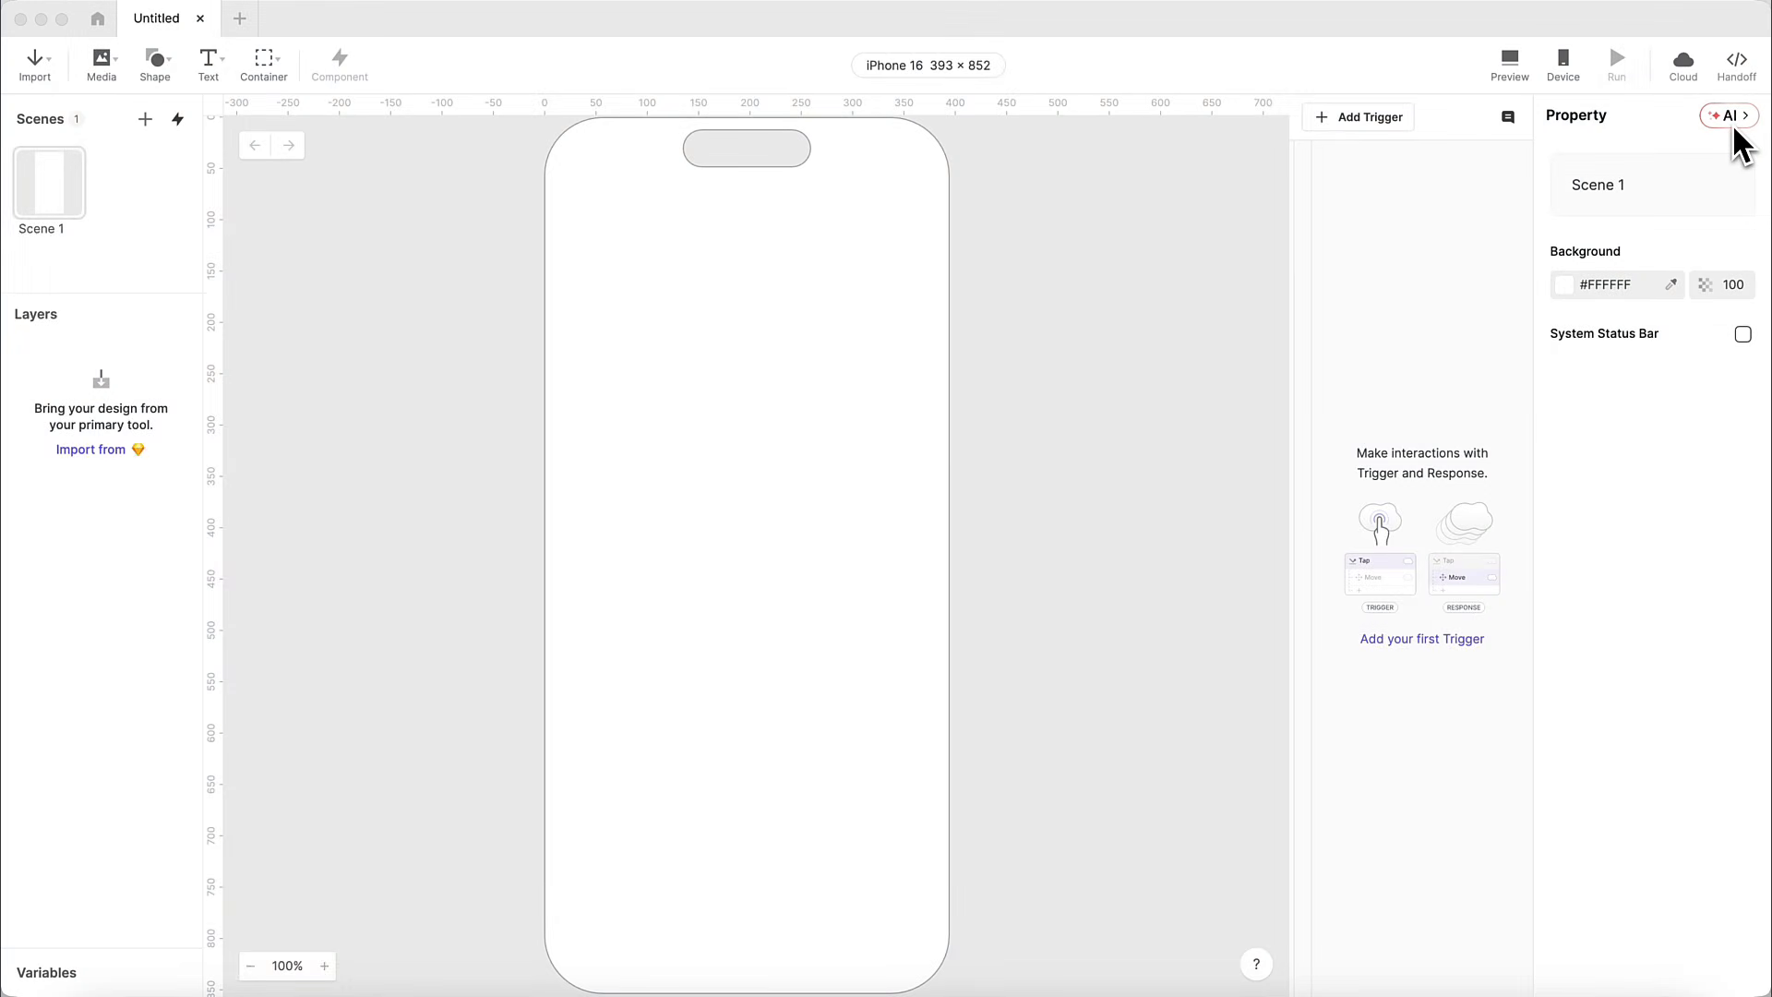
Ask ProtoPie AI "How do I import my design?".
click(1734, 127)
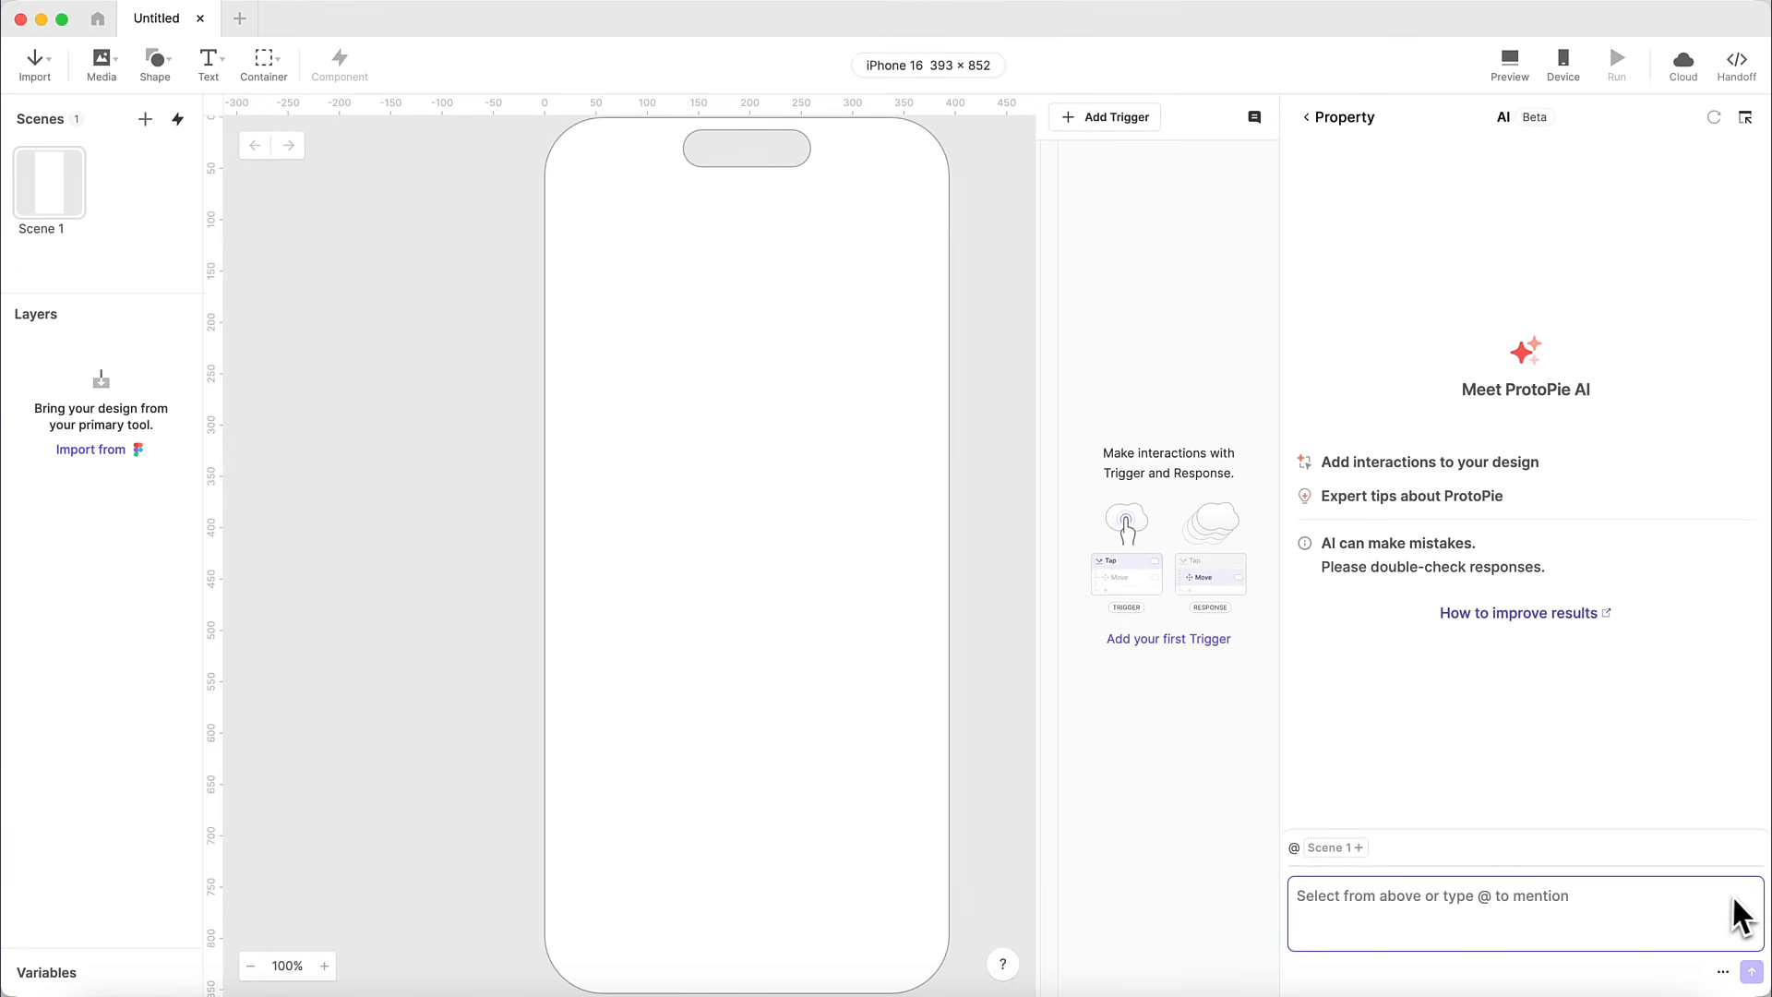
text(How do I import my)
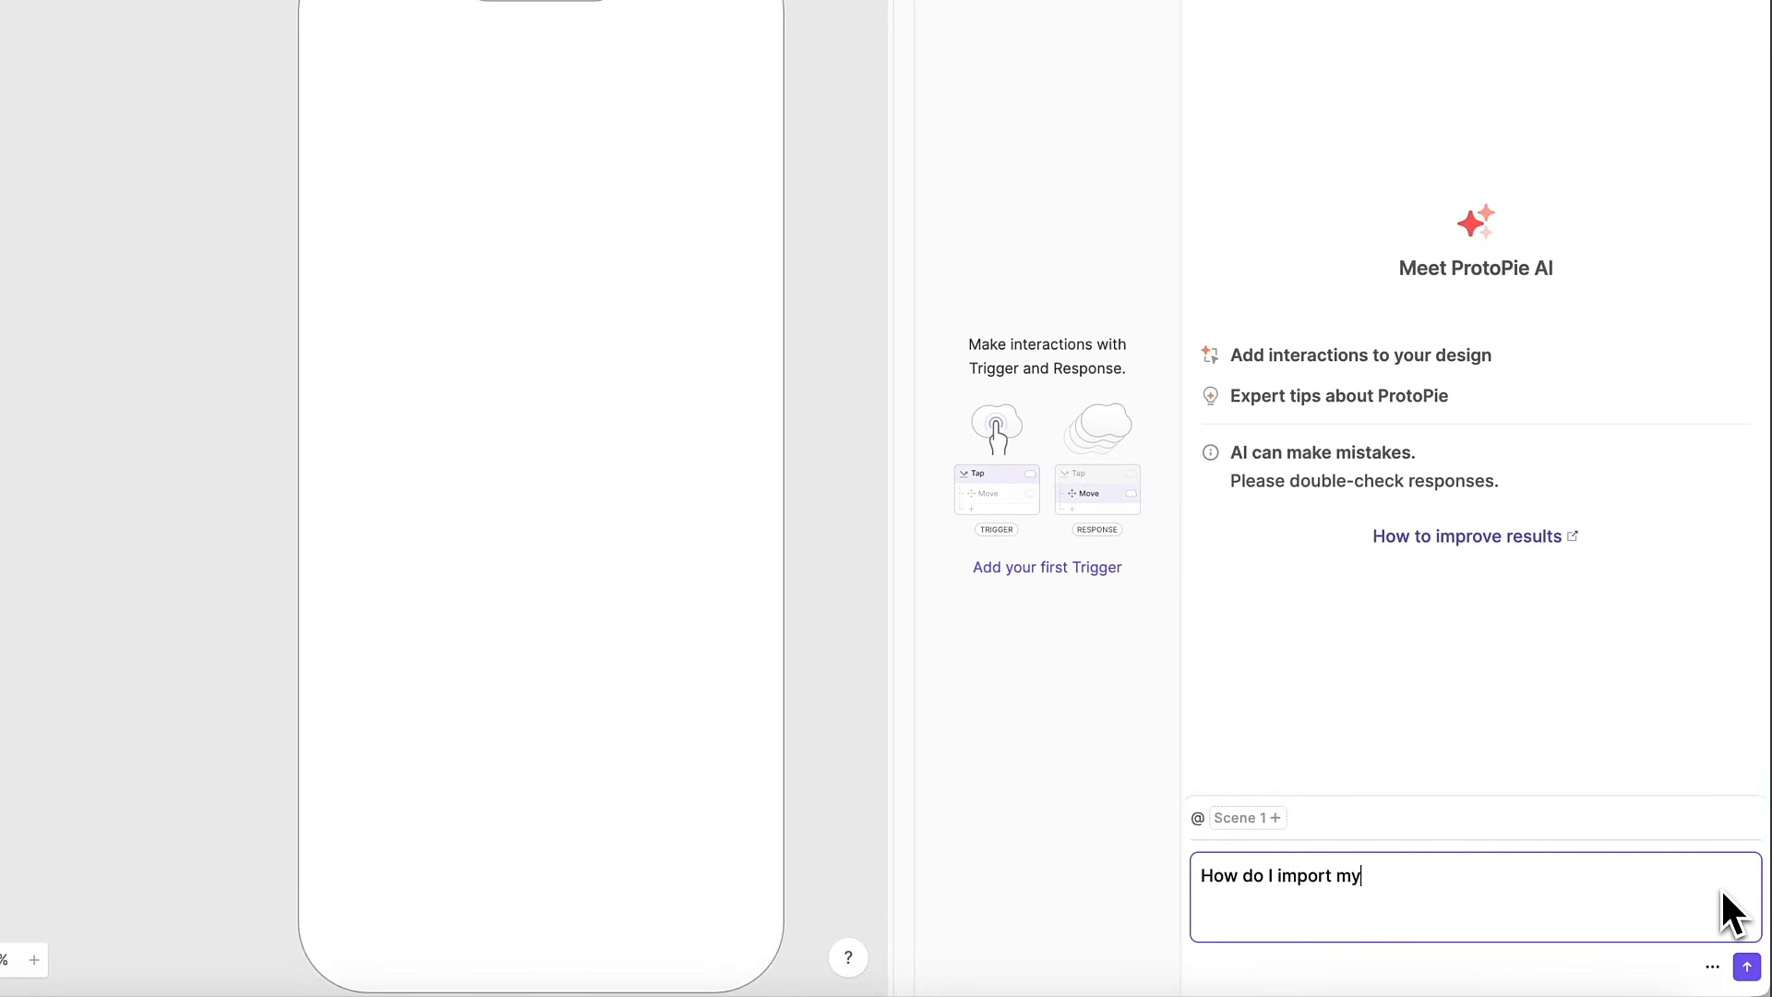
text( design?)
key(Return)
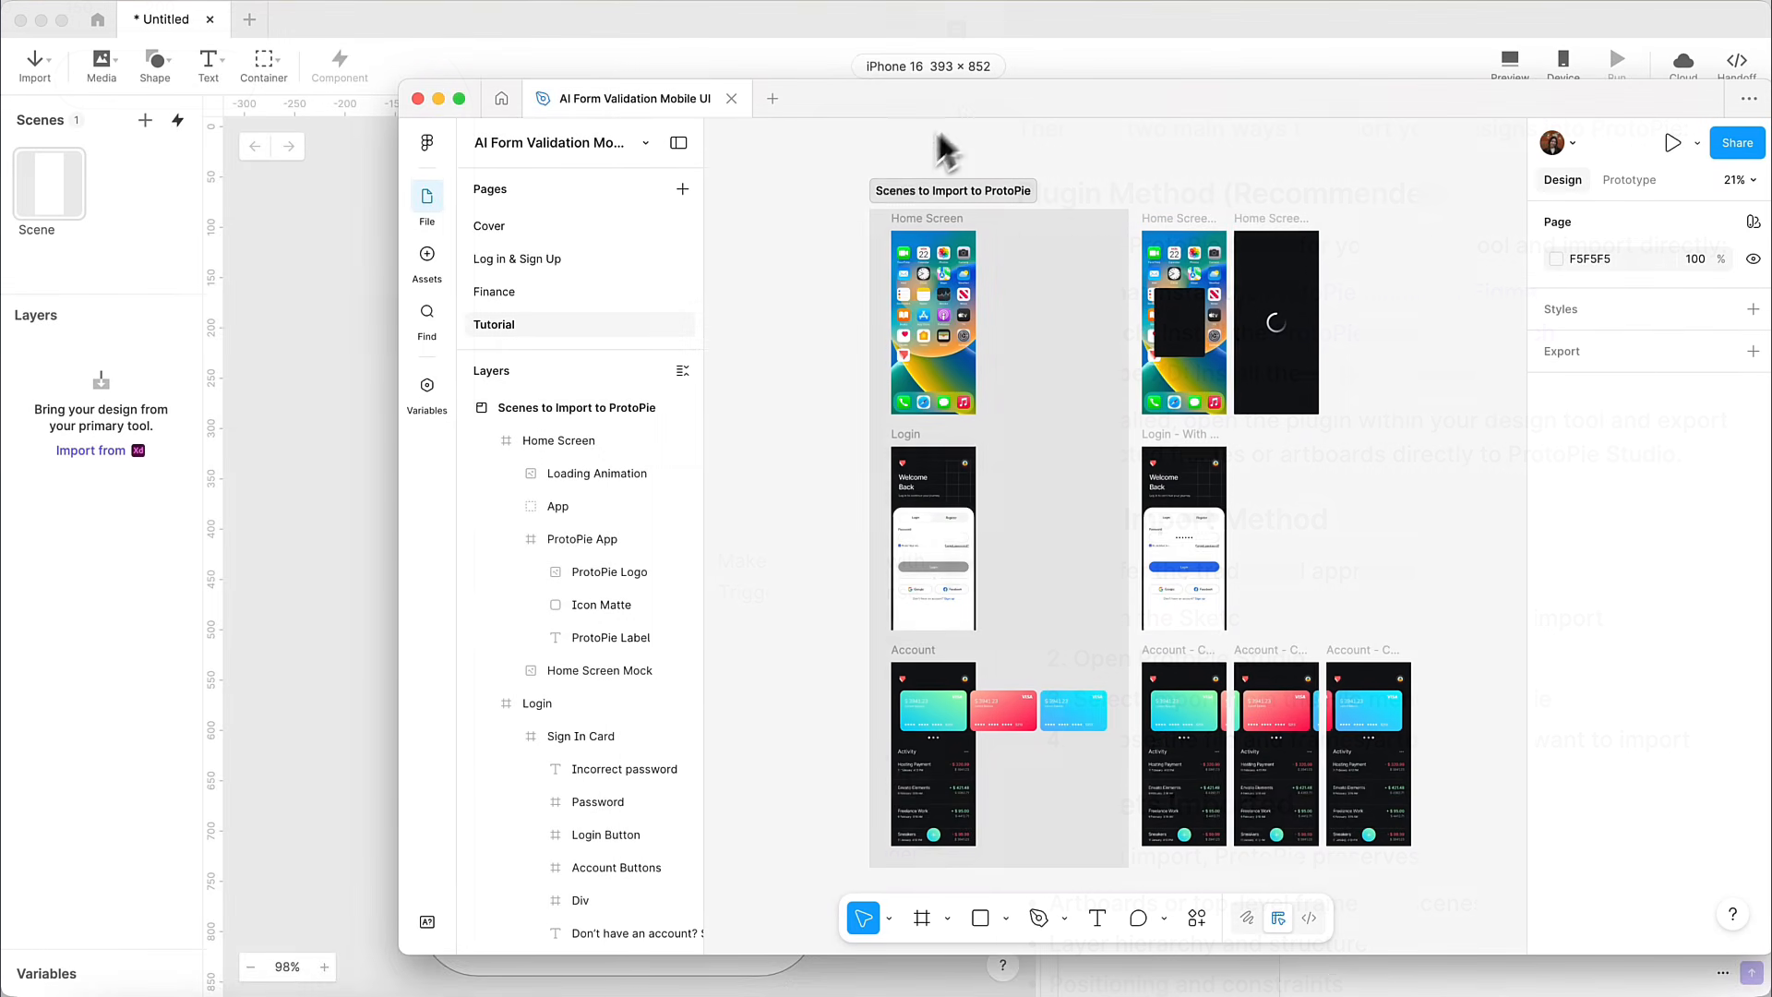
In Figma, select the Home Screen, Login and Account frames, review their layers, and export them to ProtoPie with the plugin.
drag(843, 187, 1077, 881)
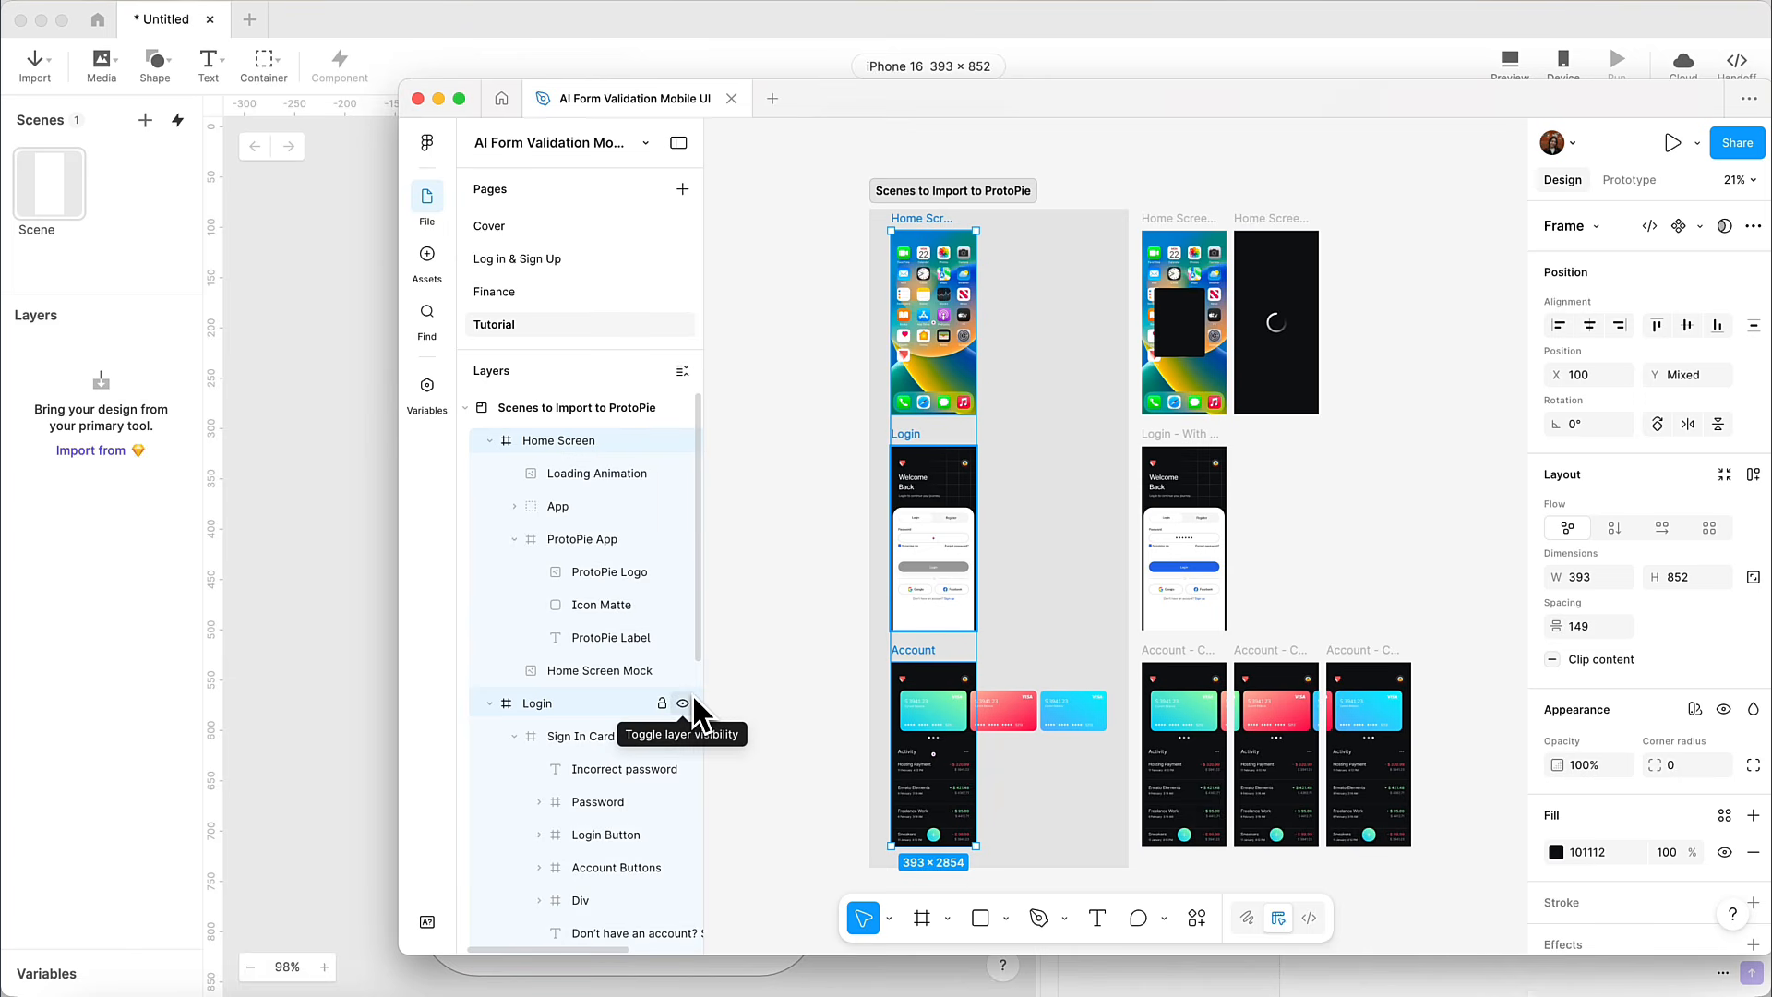
scroll(694, 717, down, 5)
scroll(692, 694, down, 3)
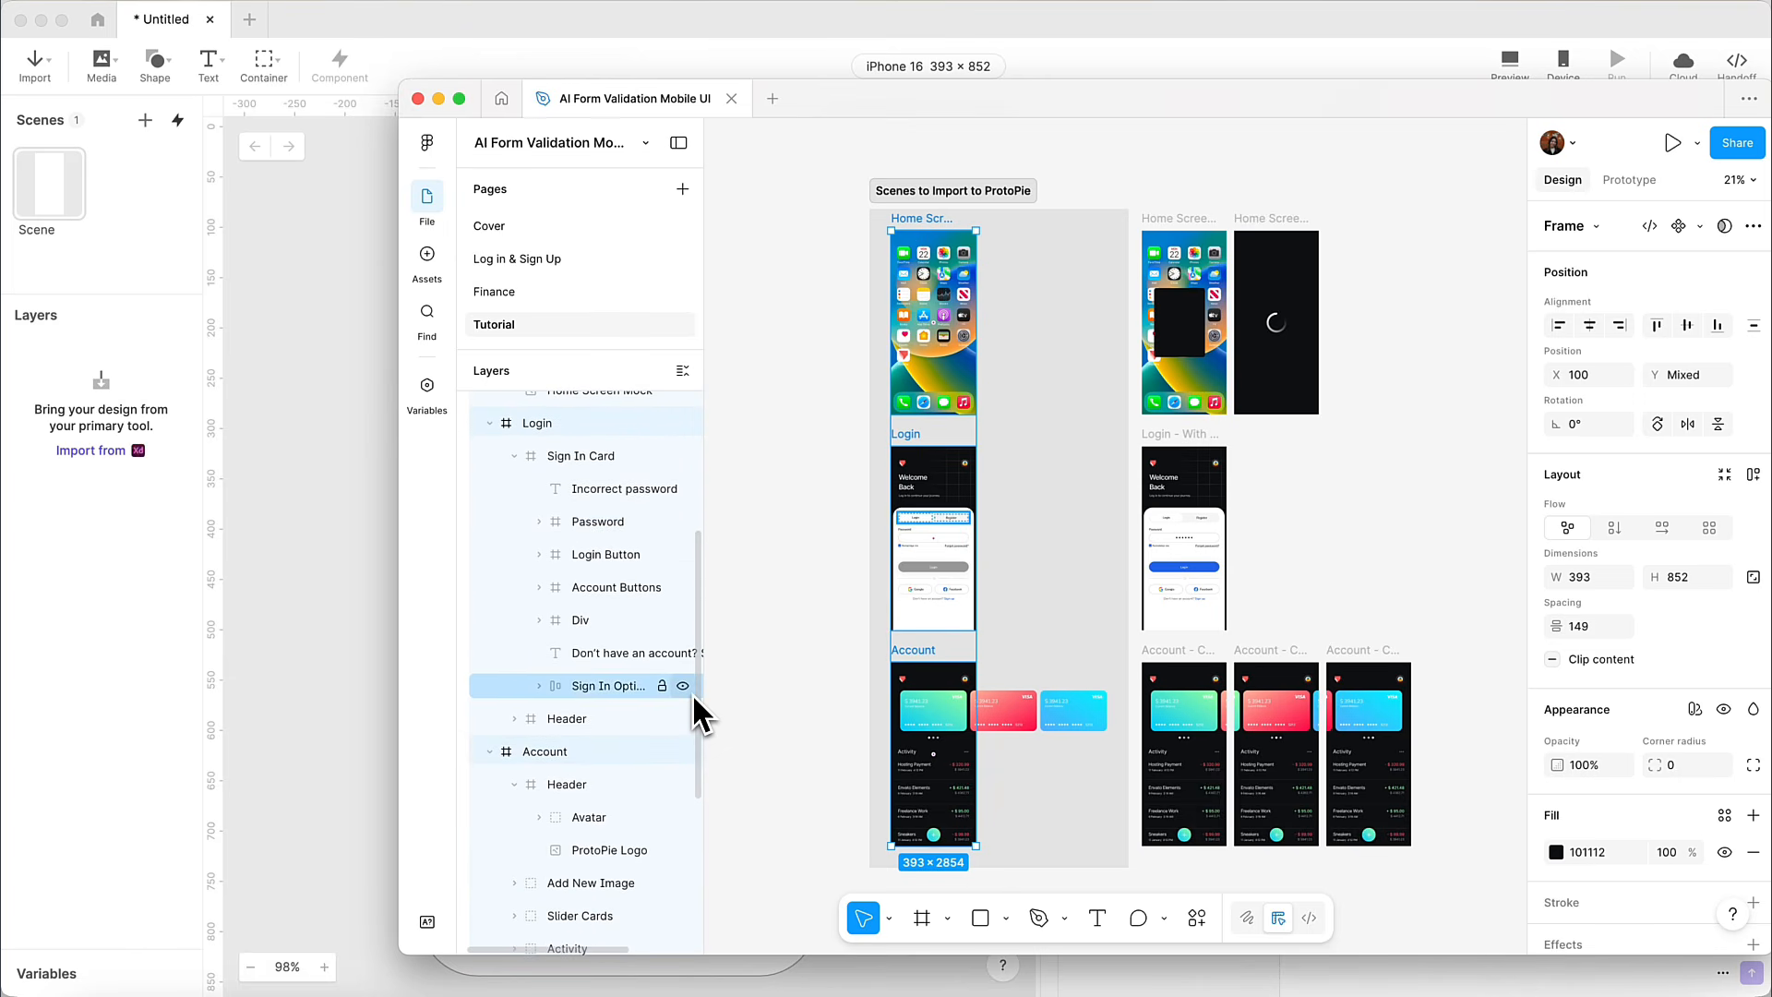
scroll(692, 716, down, 2)
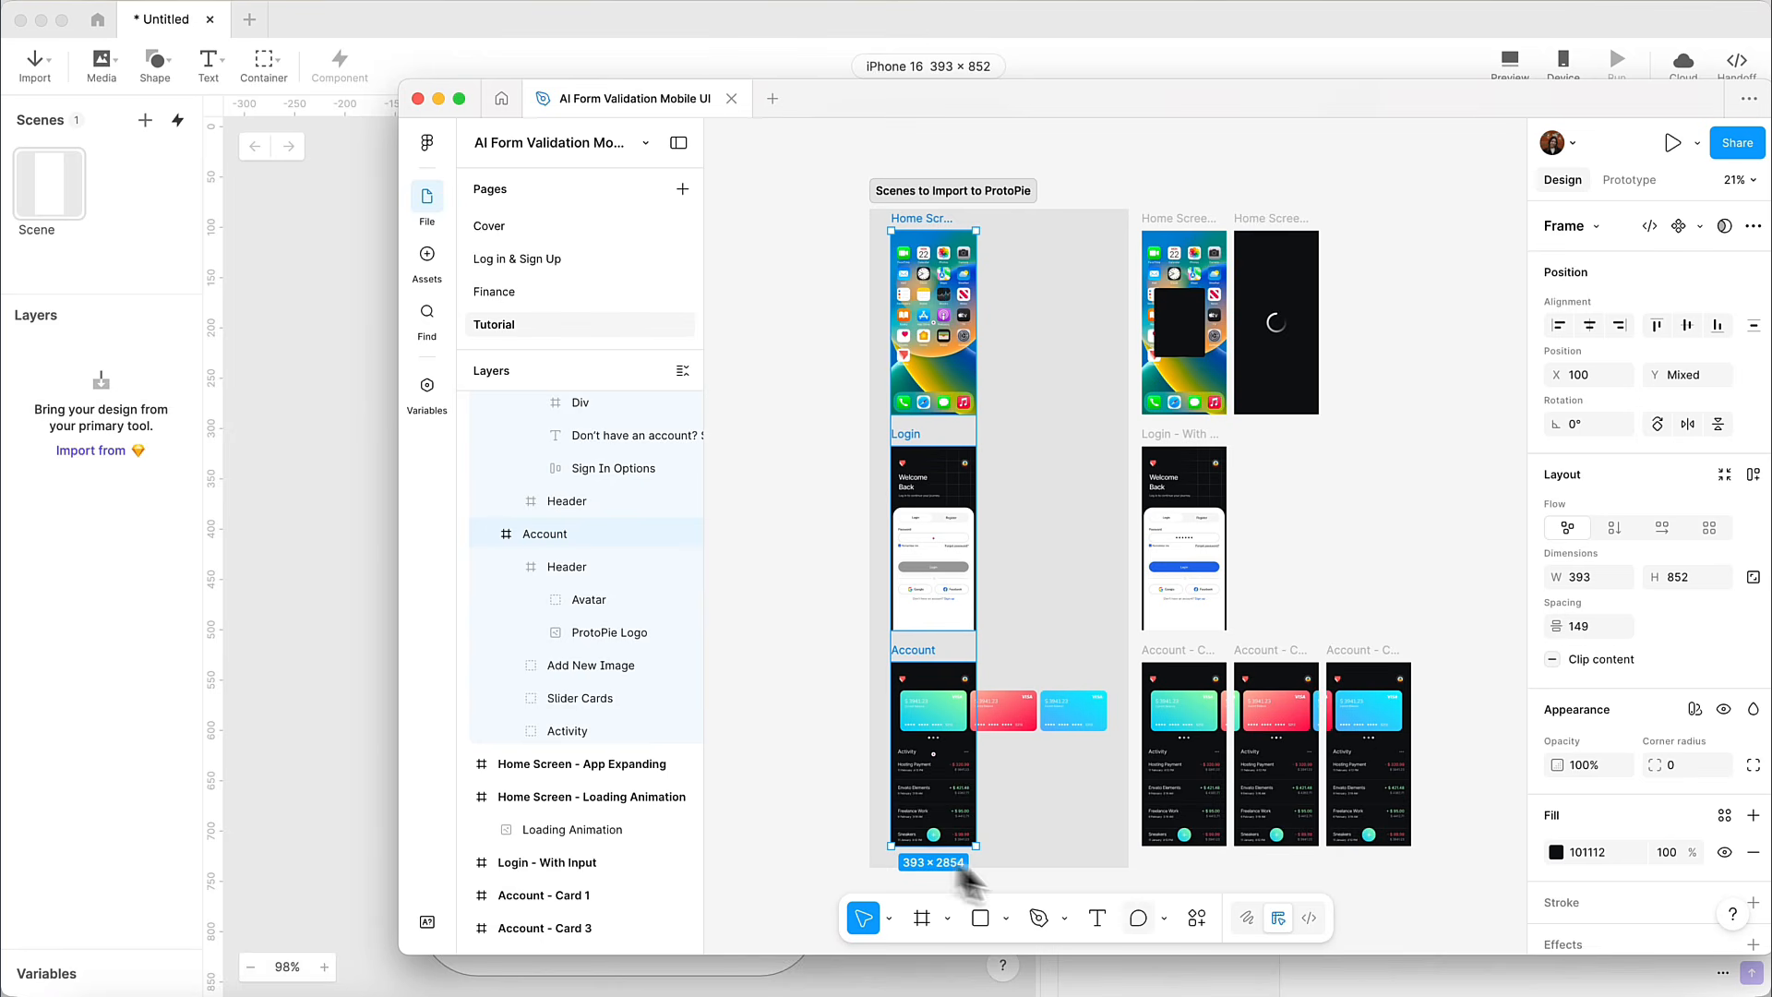
click(1193, 919)
click(1067, 643)
click(1357, 891)
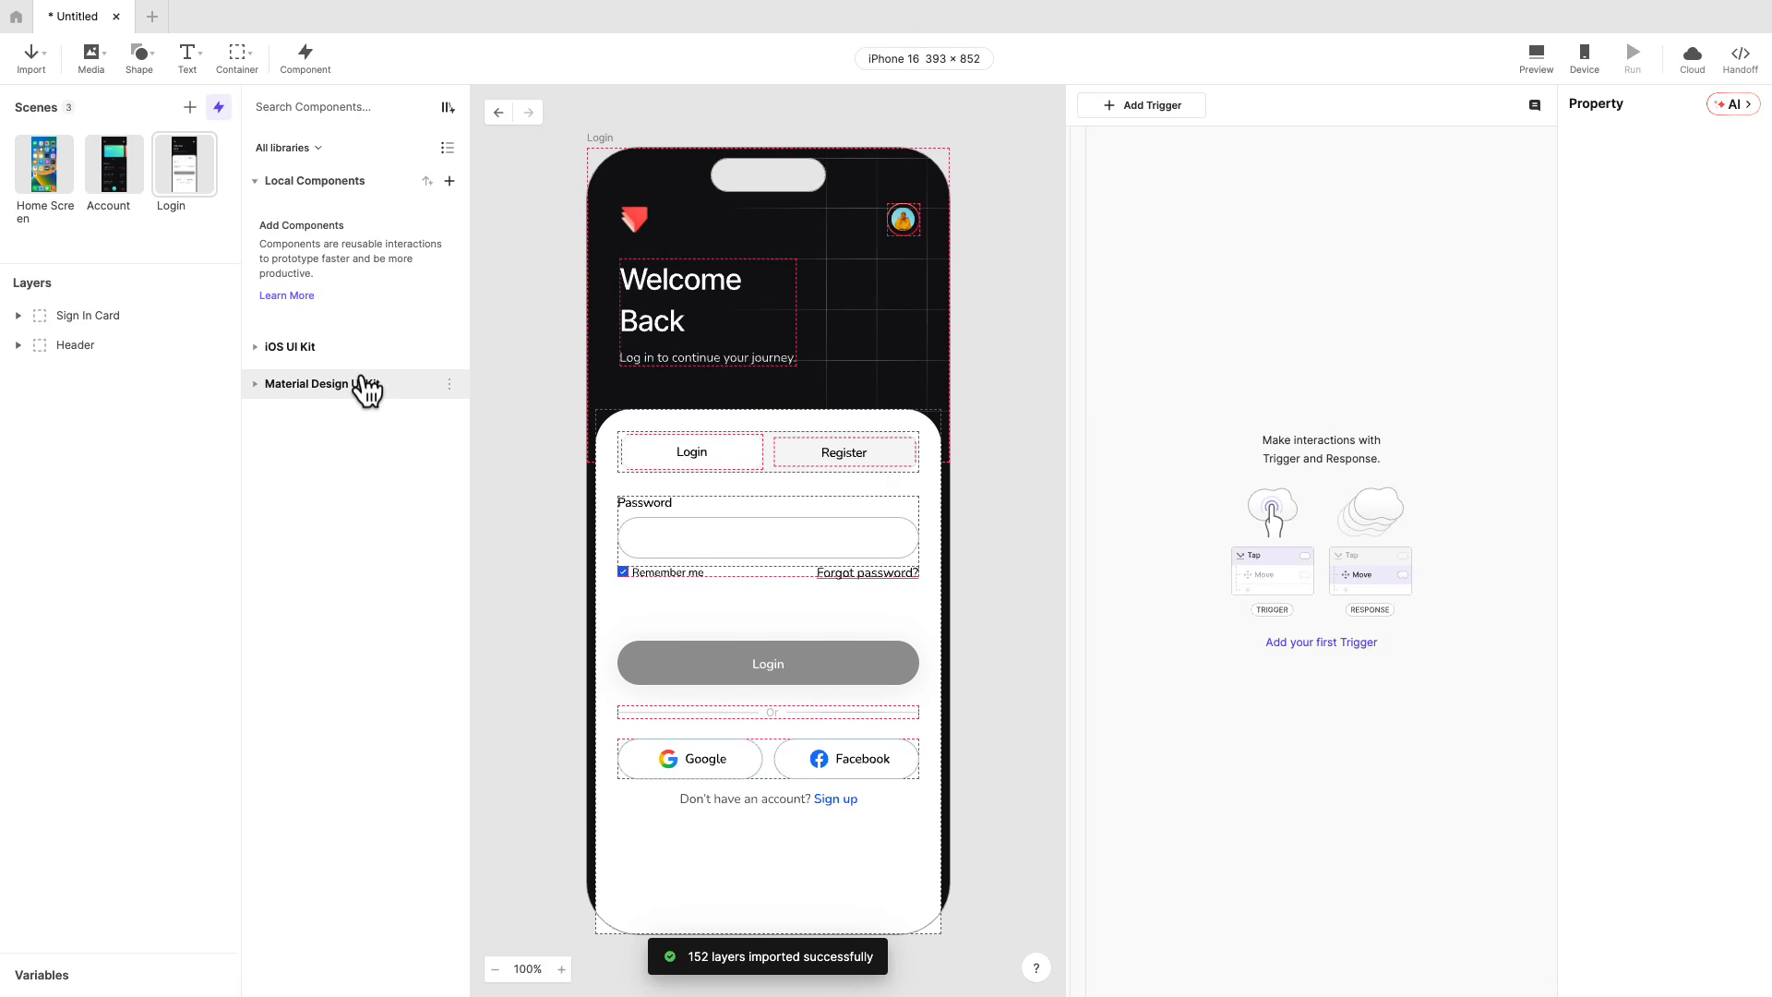
Reorder the scenes so Login sits between Home Screen and Account, and open the Home Screen scene.
click(59, 170)
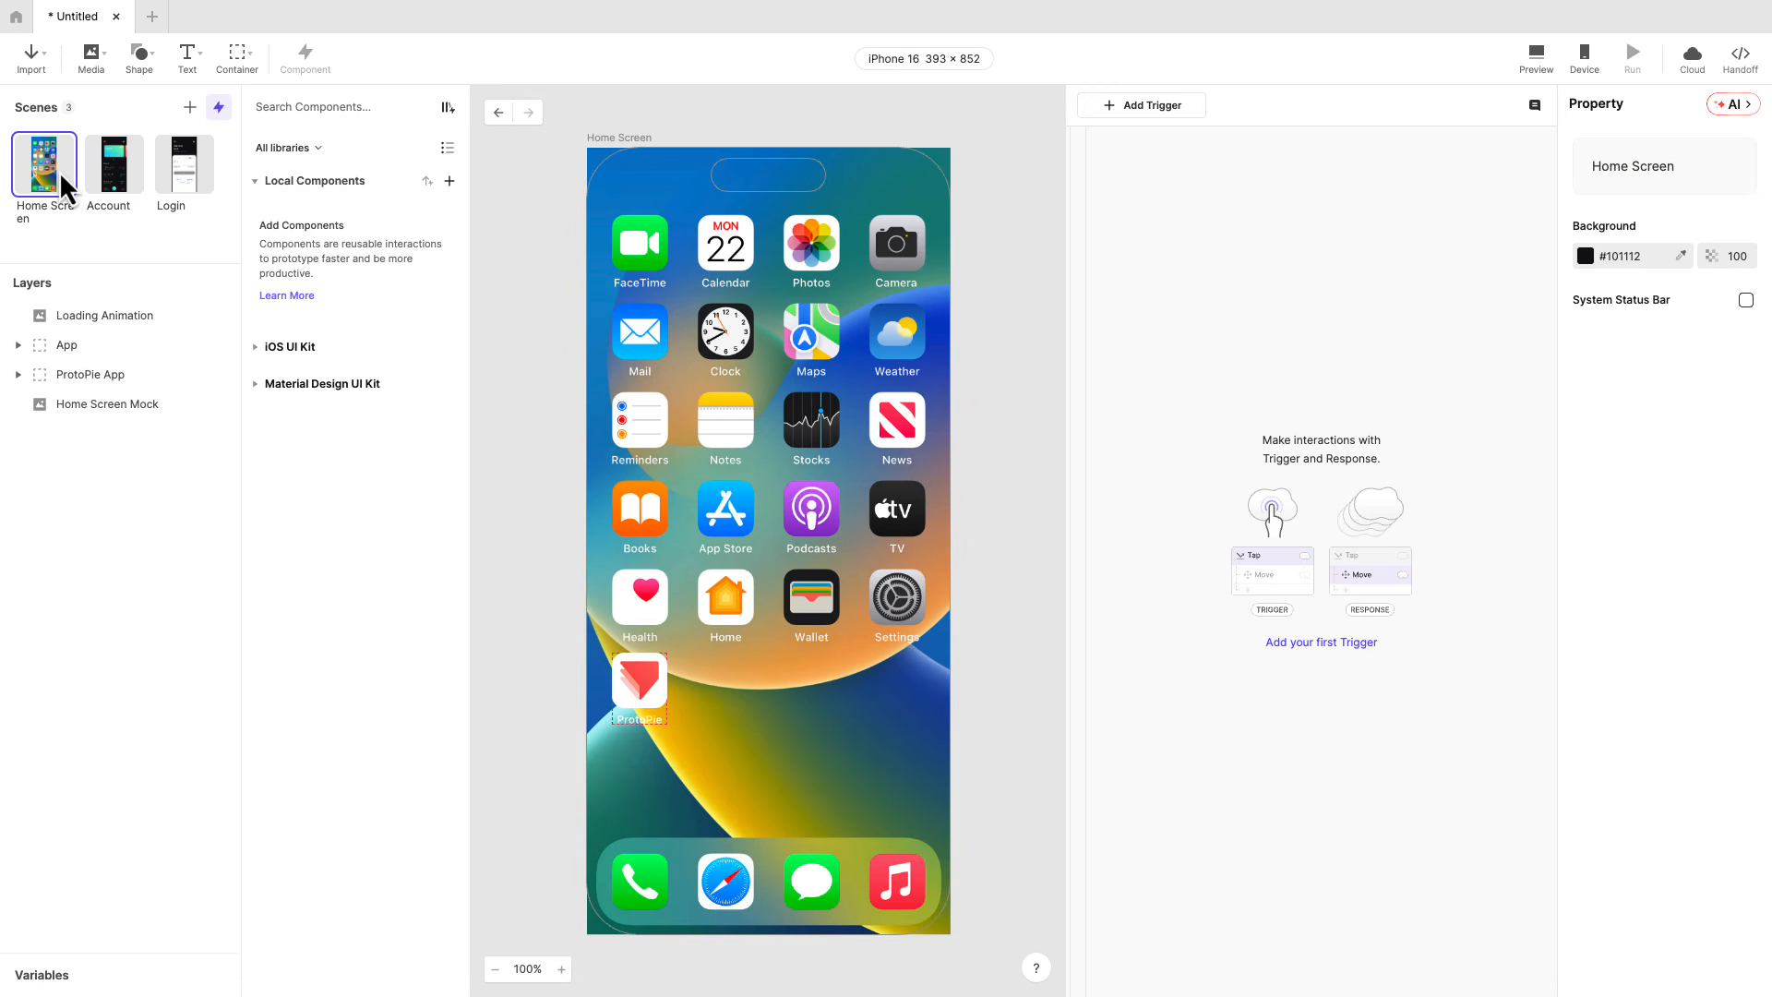
click(184, 179)
drag(185, 179, 86, 172)
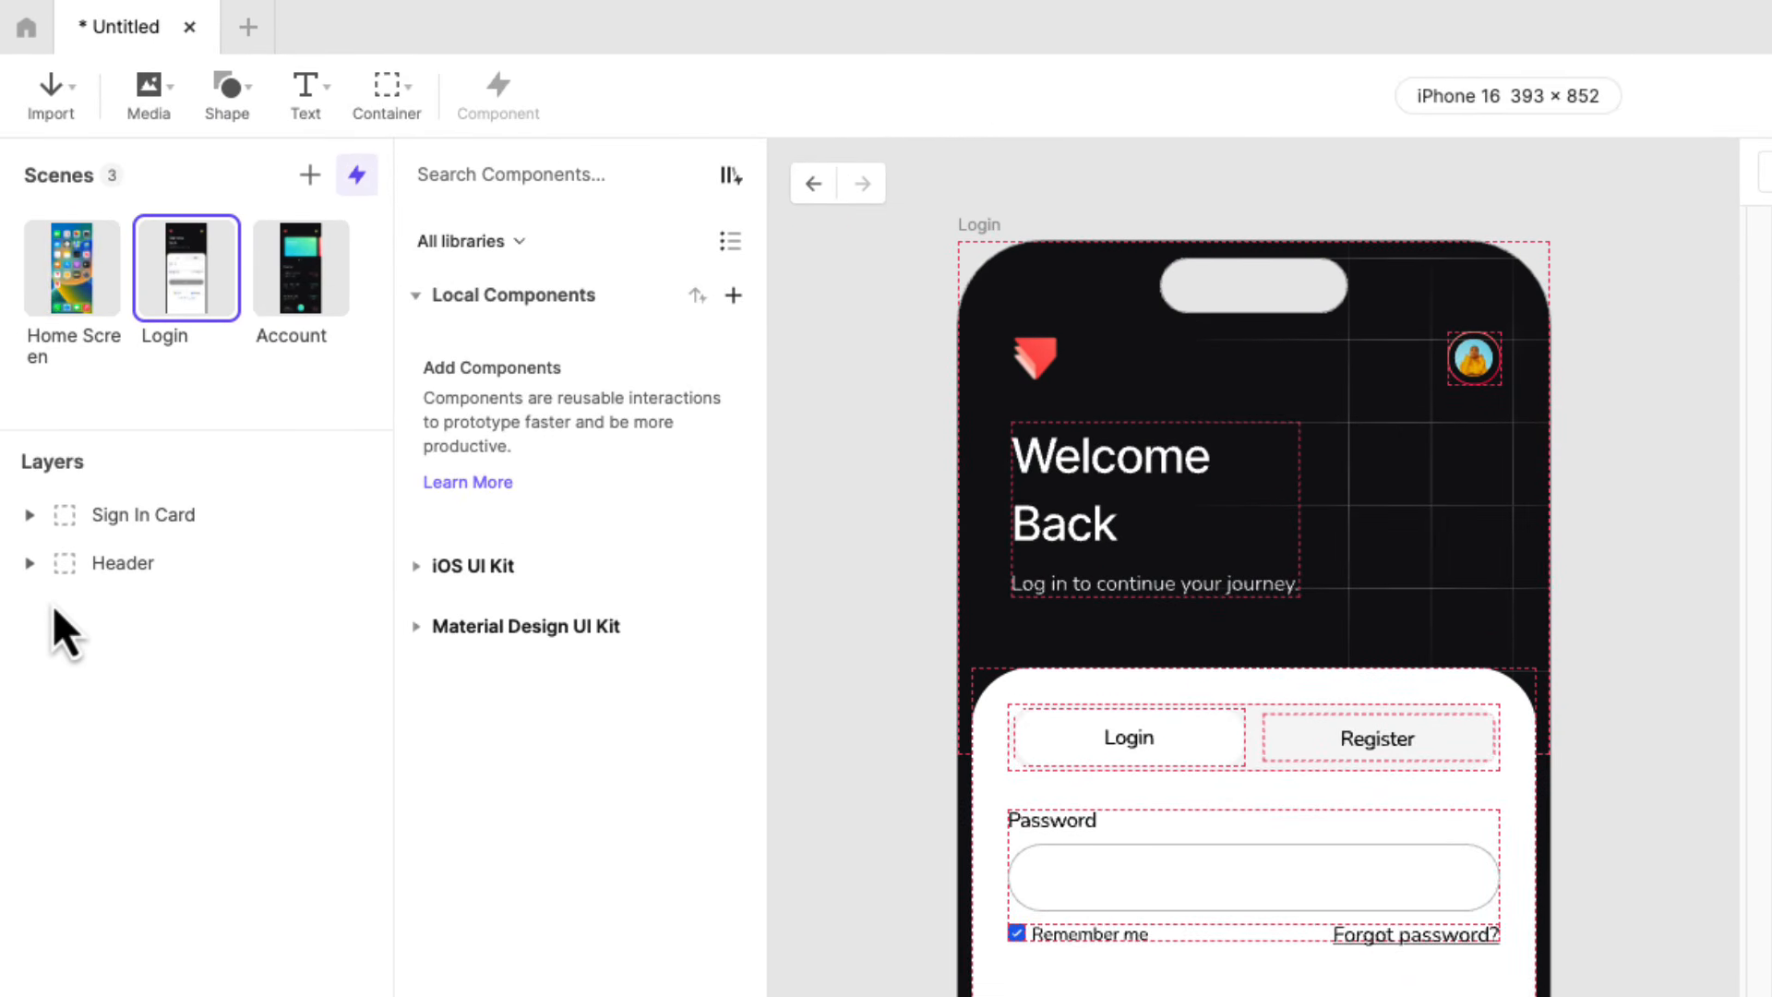
click(55, 280)
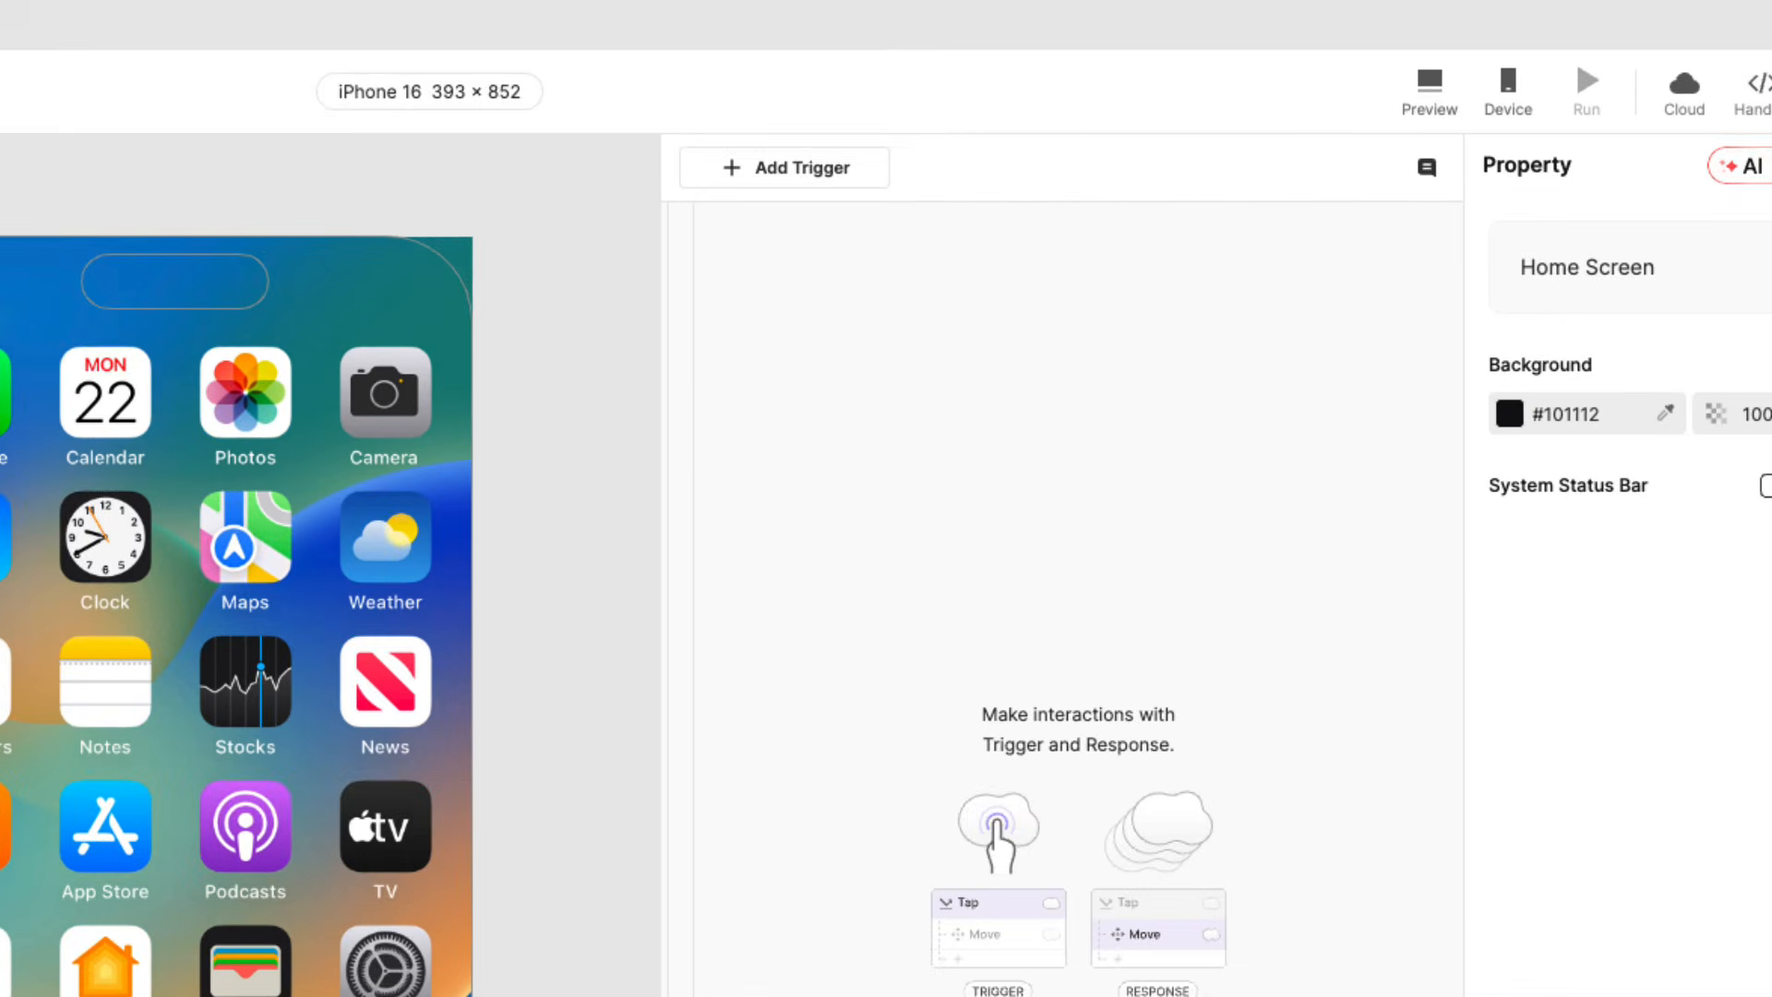
Prompt ProtoPie AI, mentioning the layers: "When the ProtoPie Logo is tapped, make the App Base appear and scale to fit the entire screen.".
click(1722, 170)
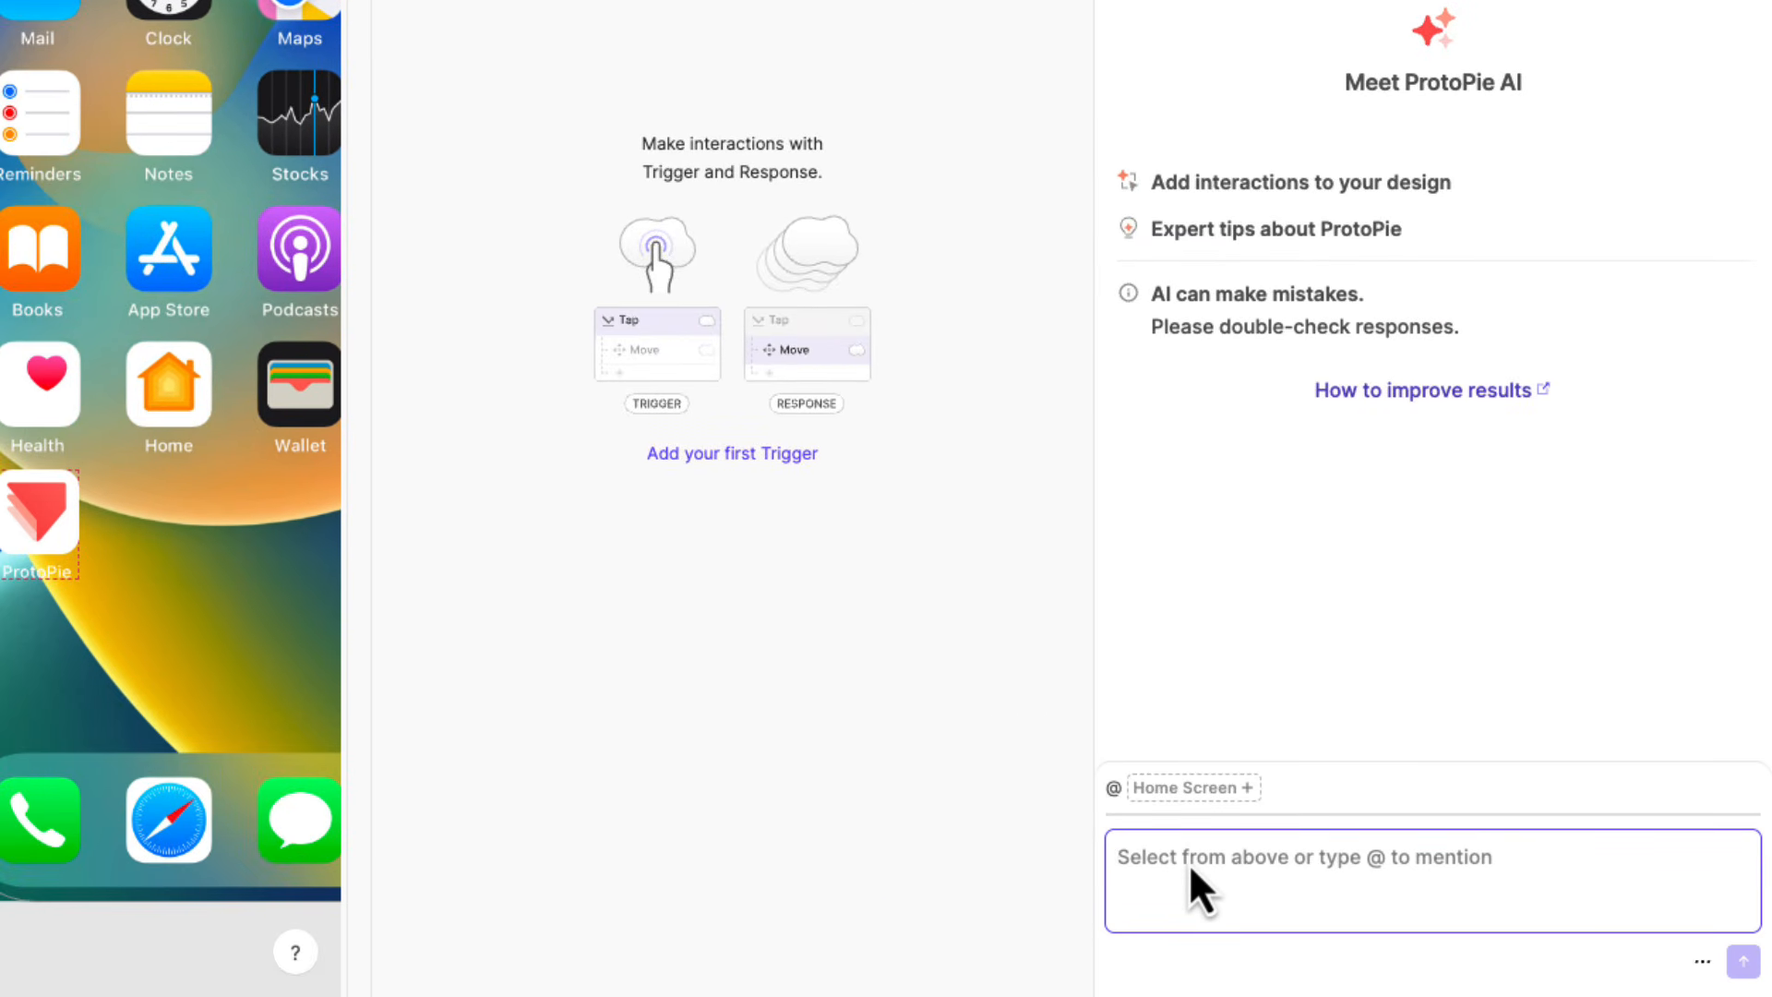
text(When the @prot)
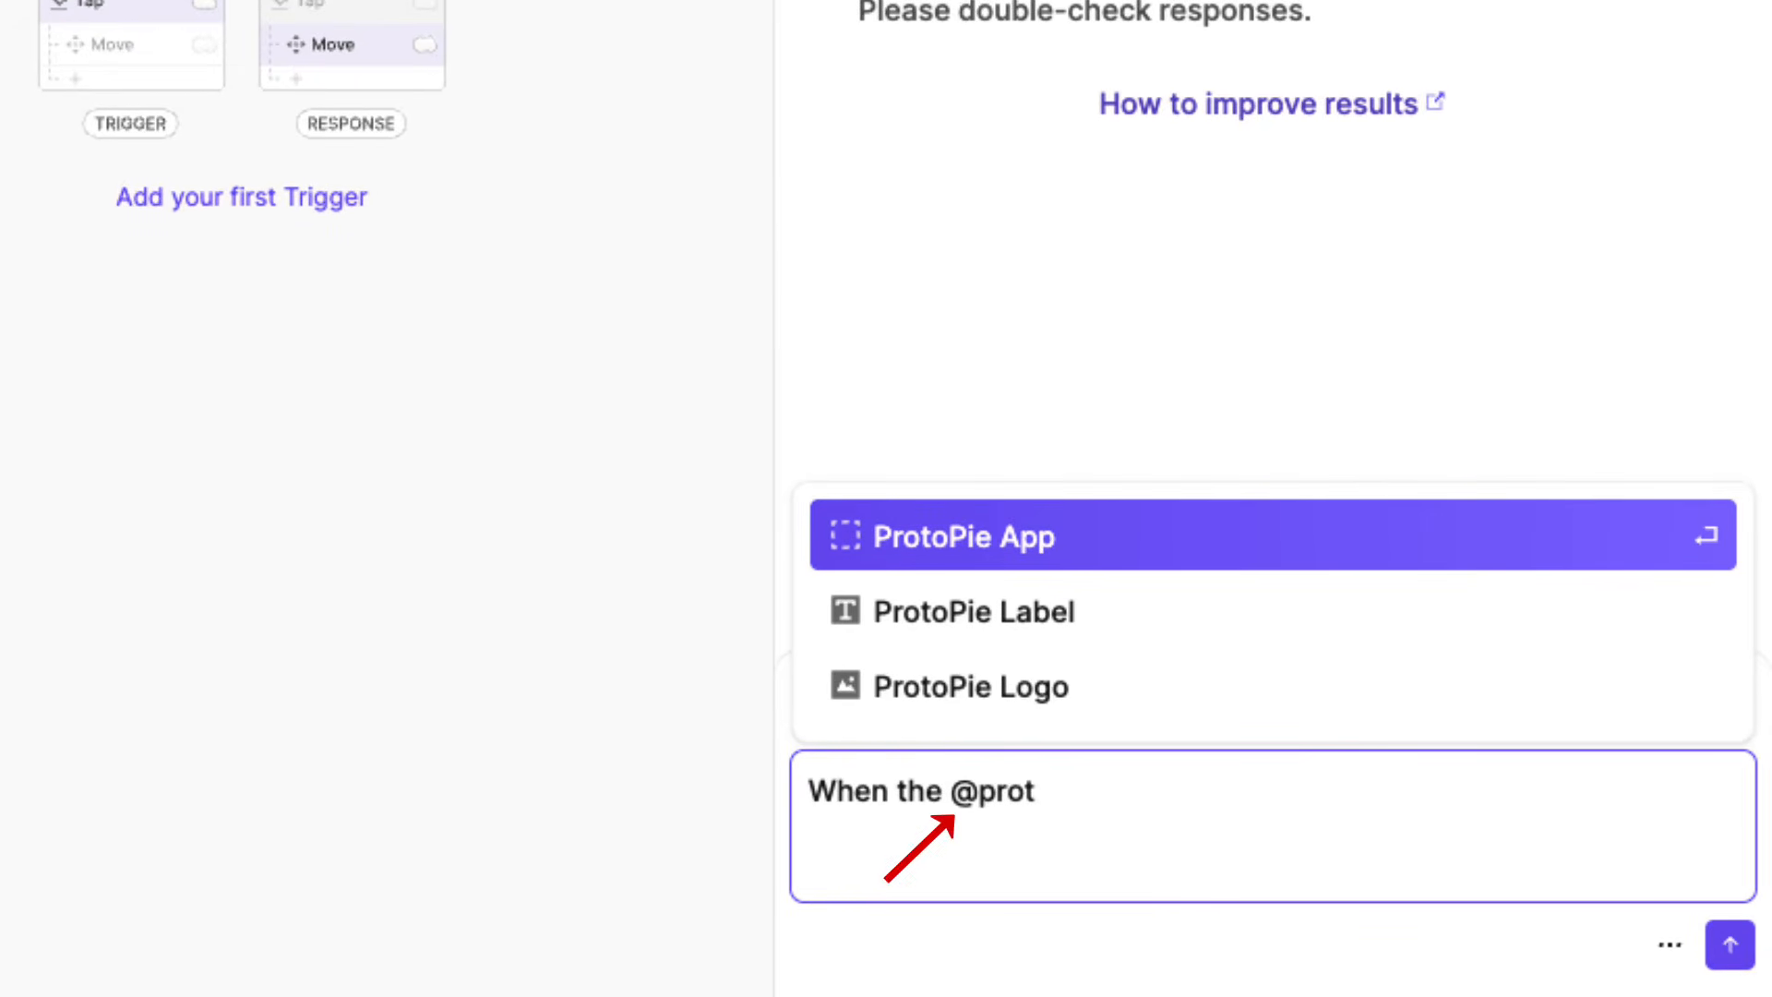
key(Down)
key(Down)
key(Return)
text(is )
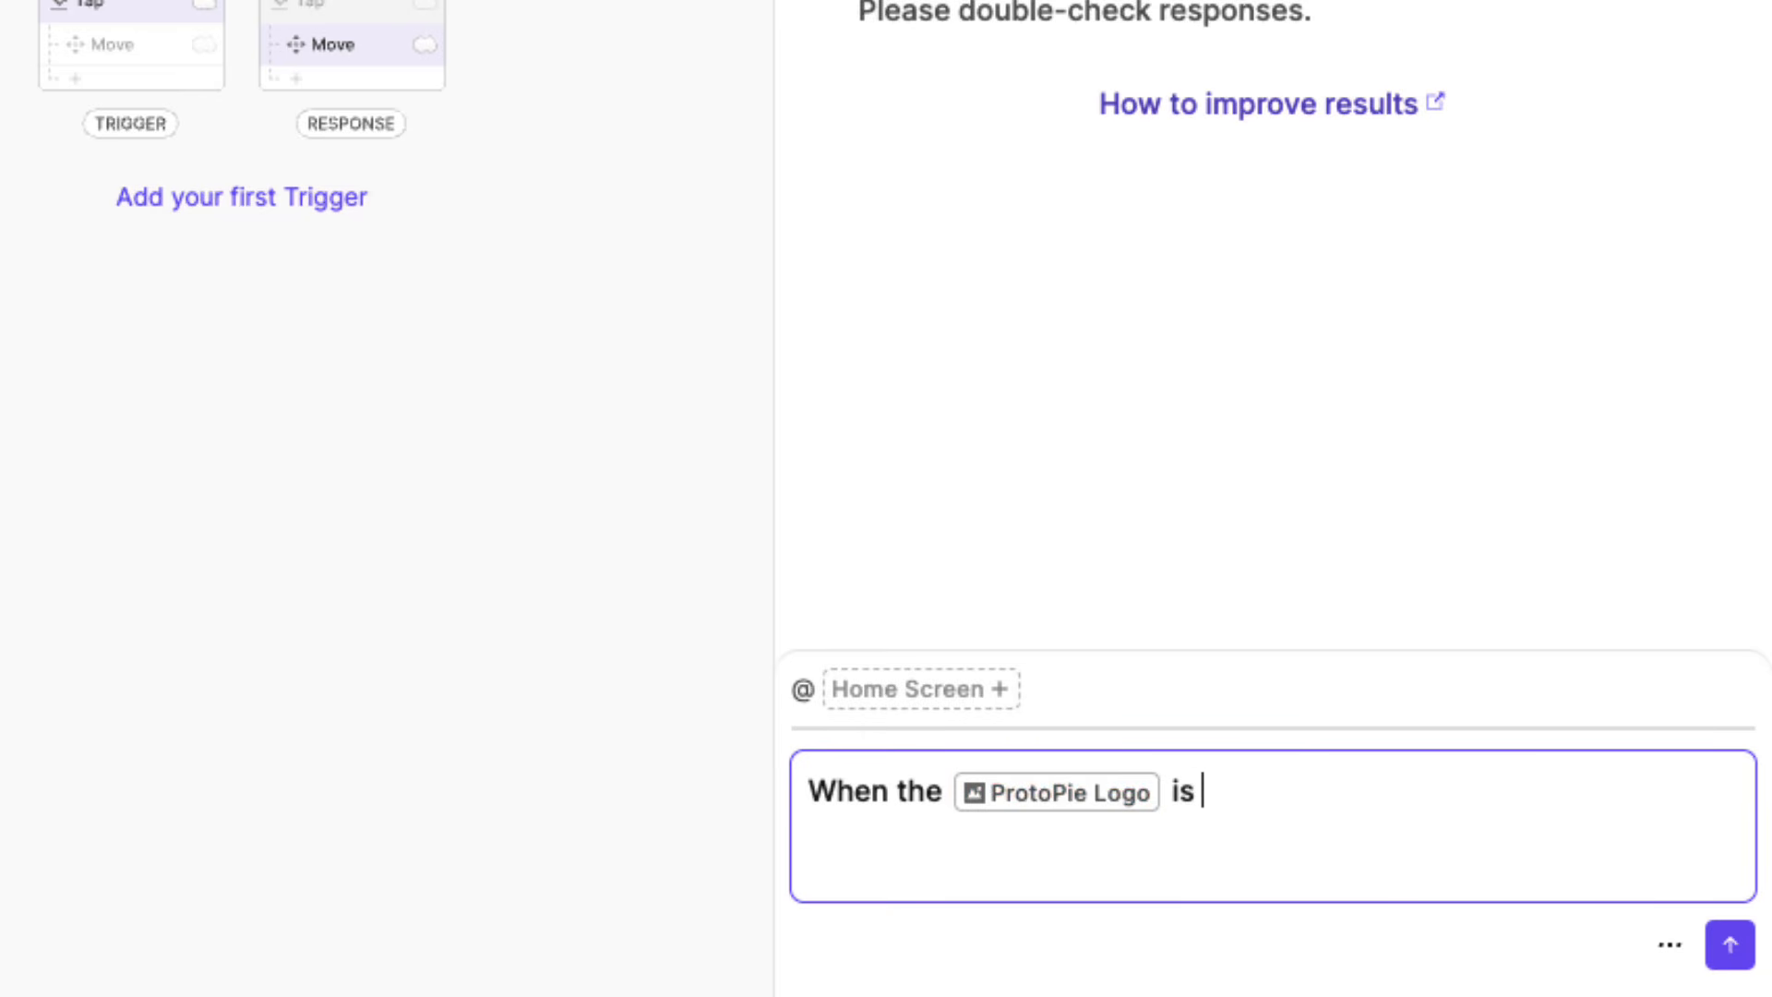
text(tapp)
text(ed,)
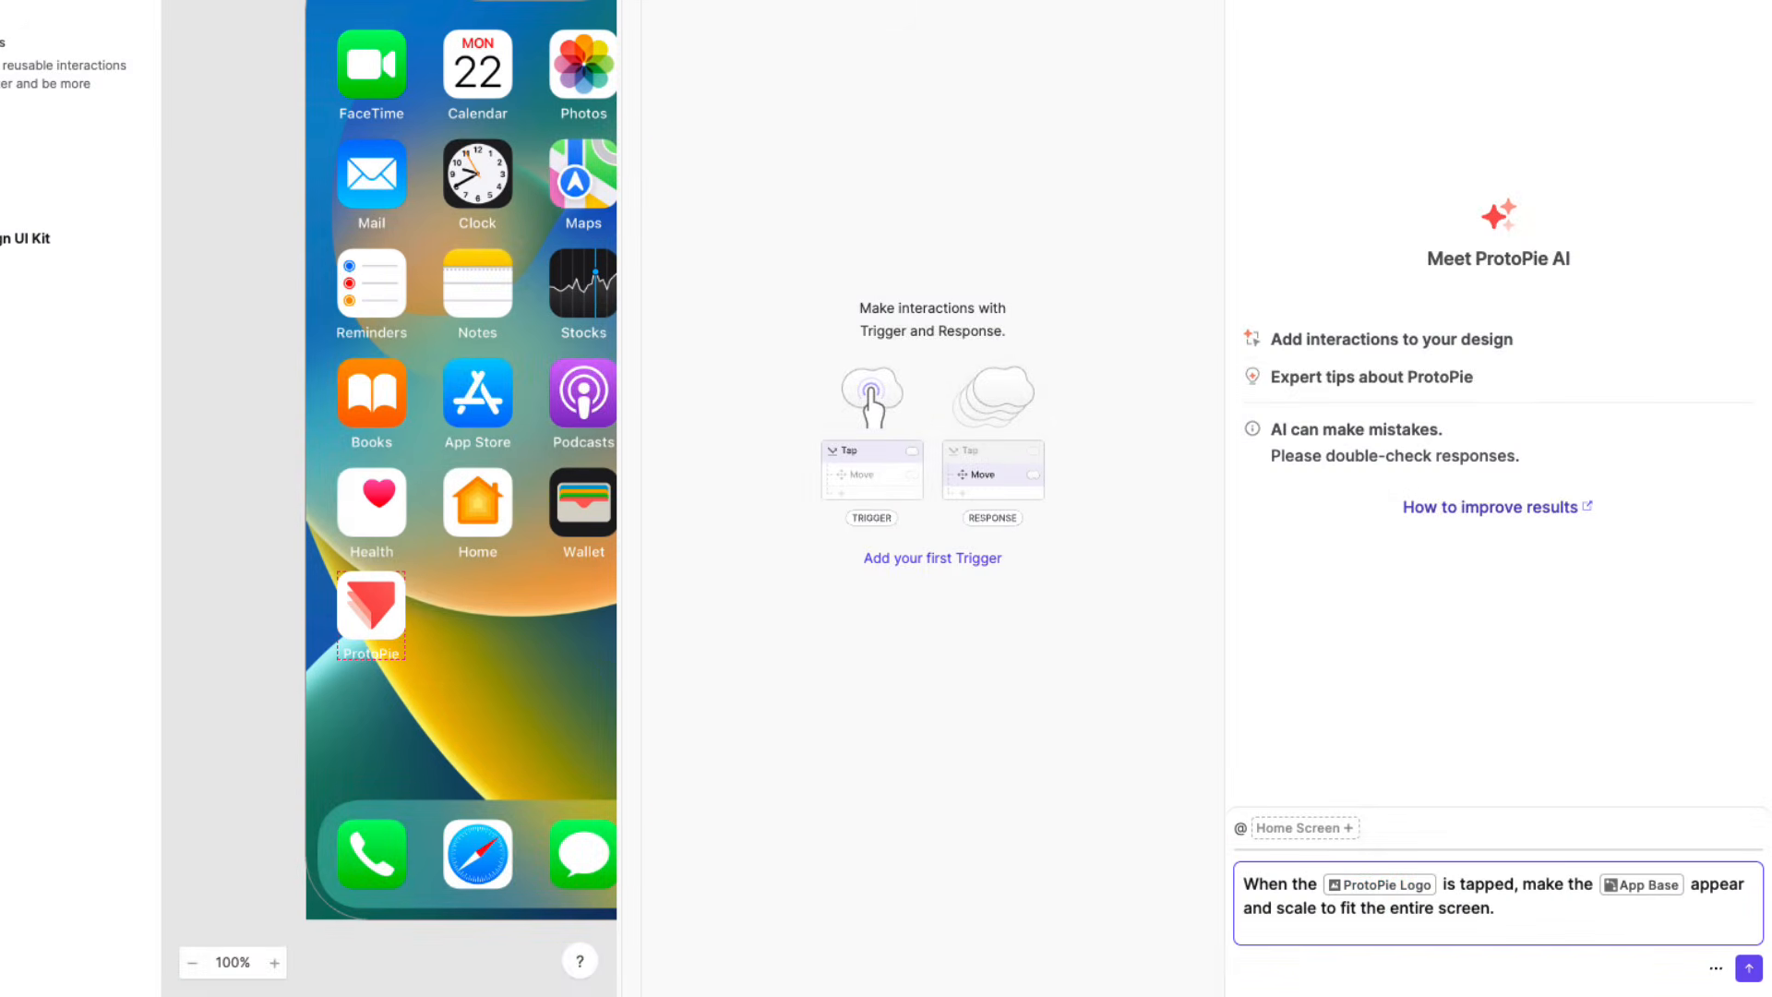
click(1747, 966)
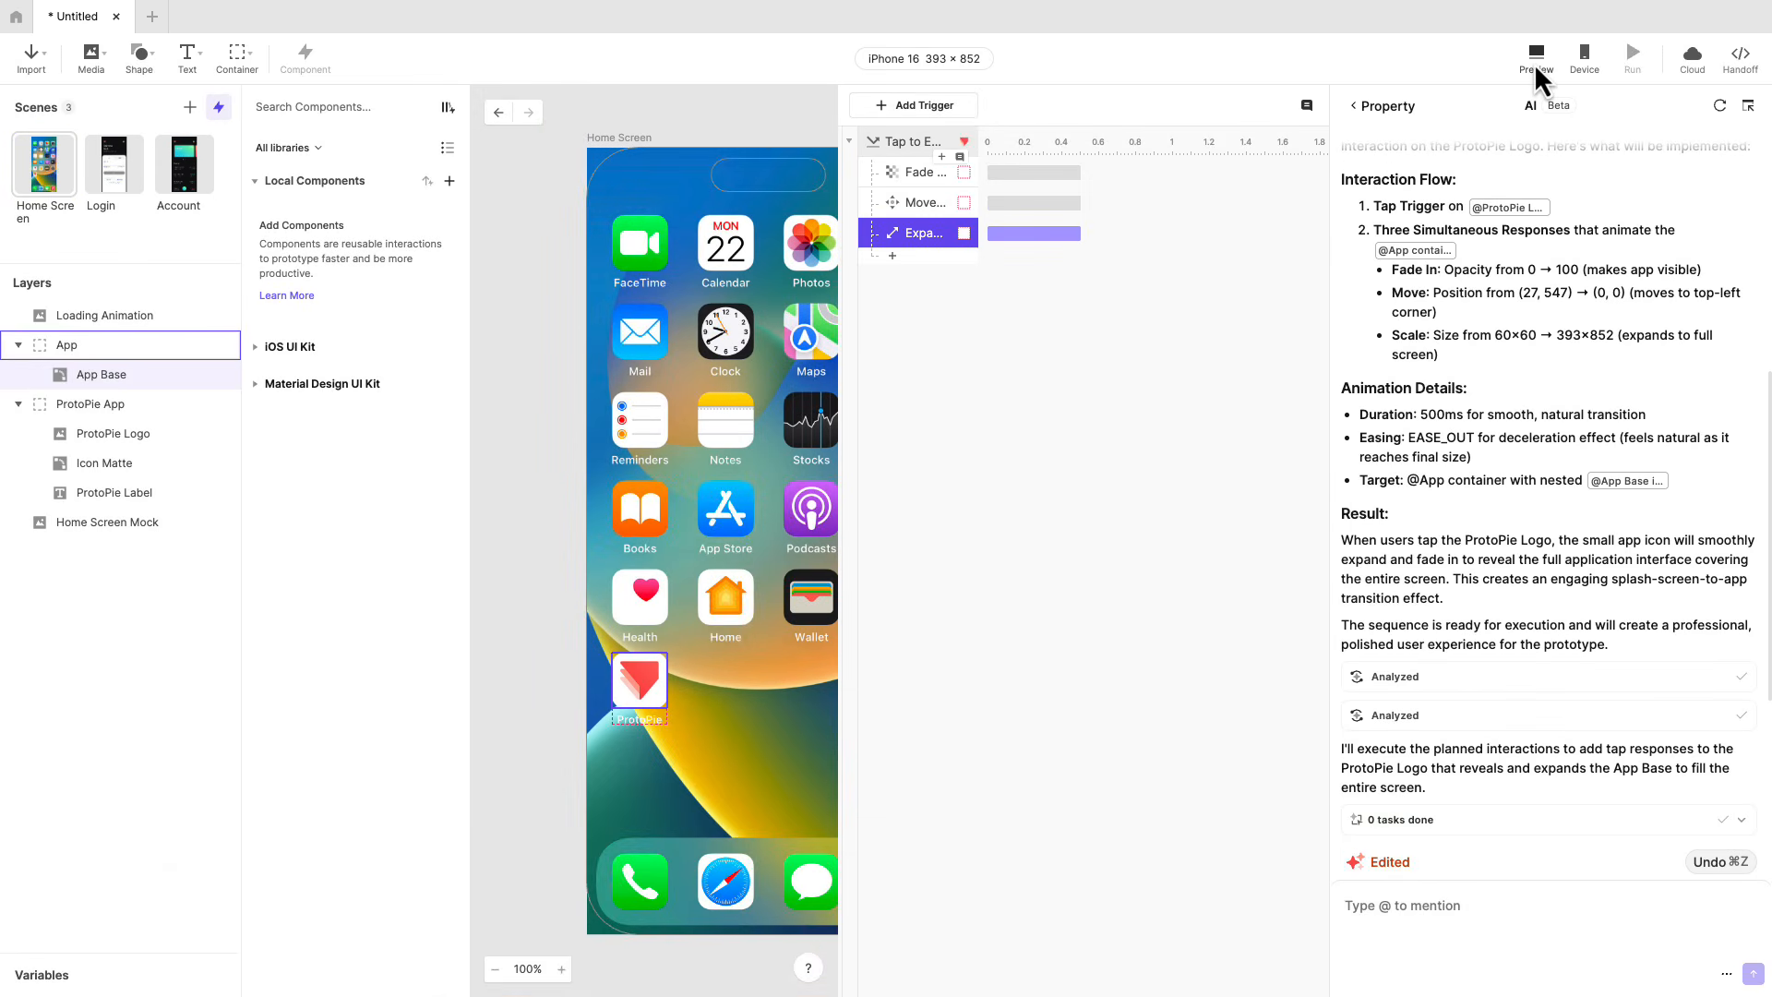
Preview the Home Screen scene, test tapping the ProtoPie app icon, and close the preview.
click(1534, 63)
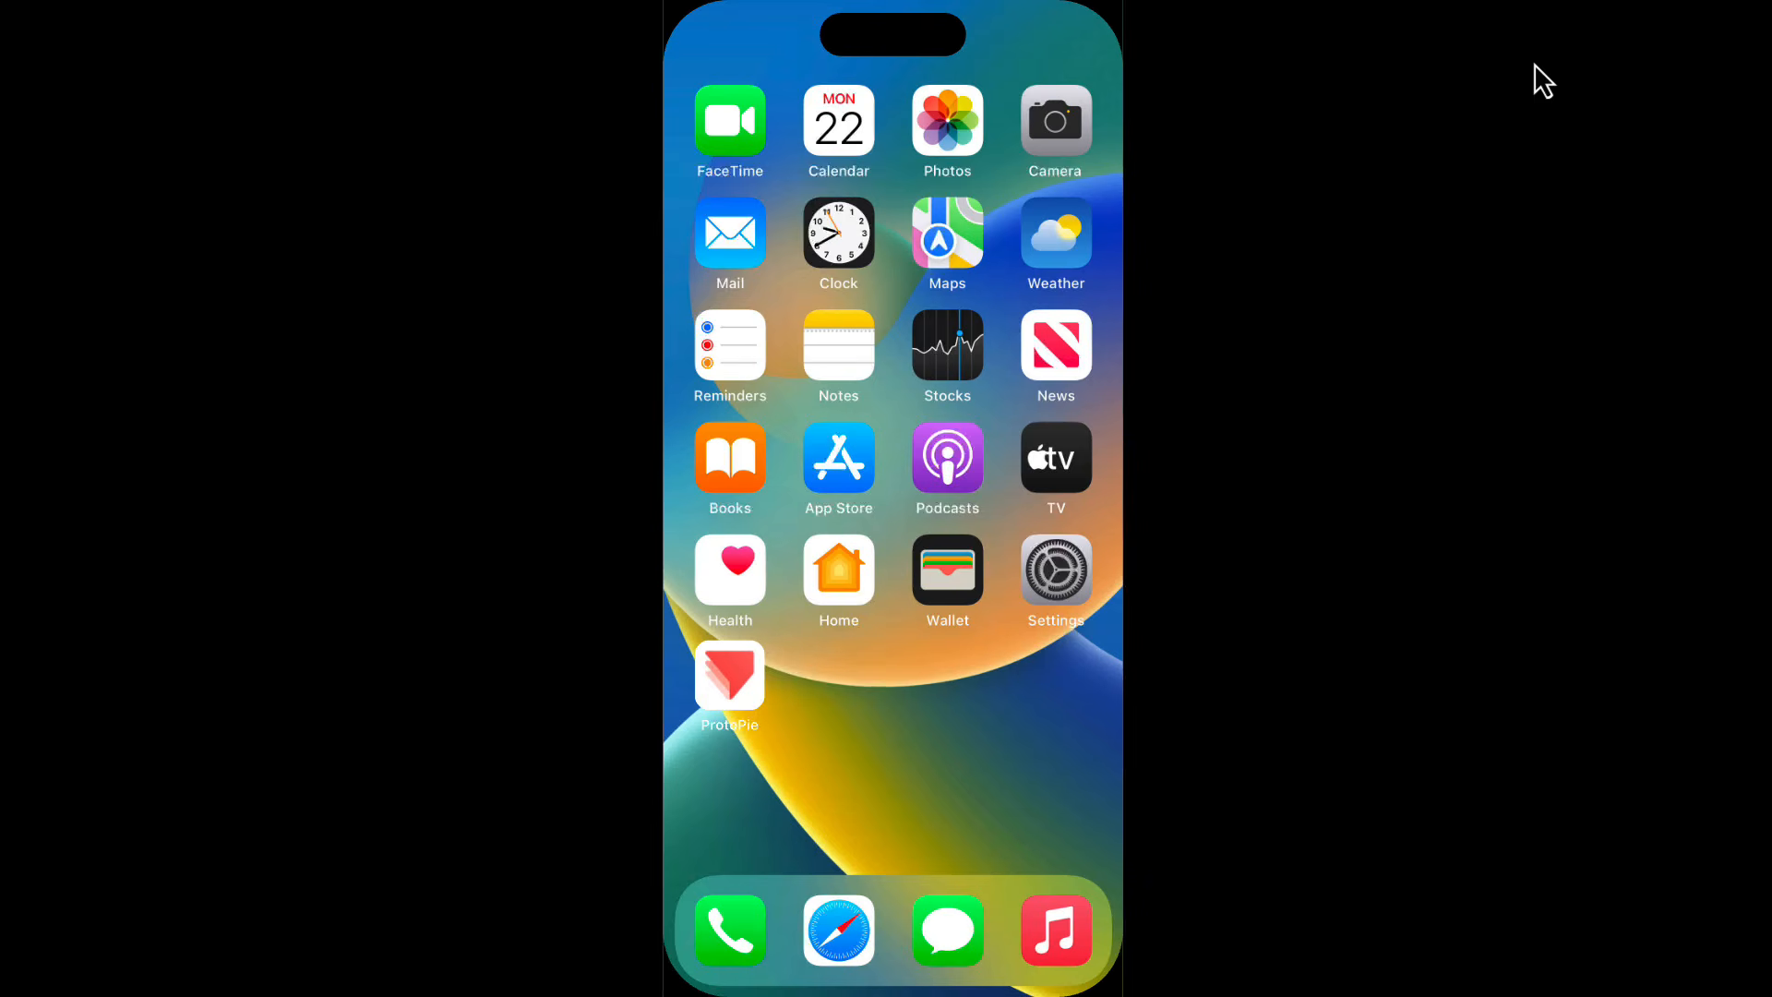
click(710, 674)
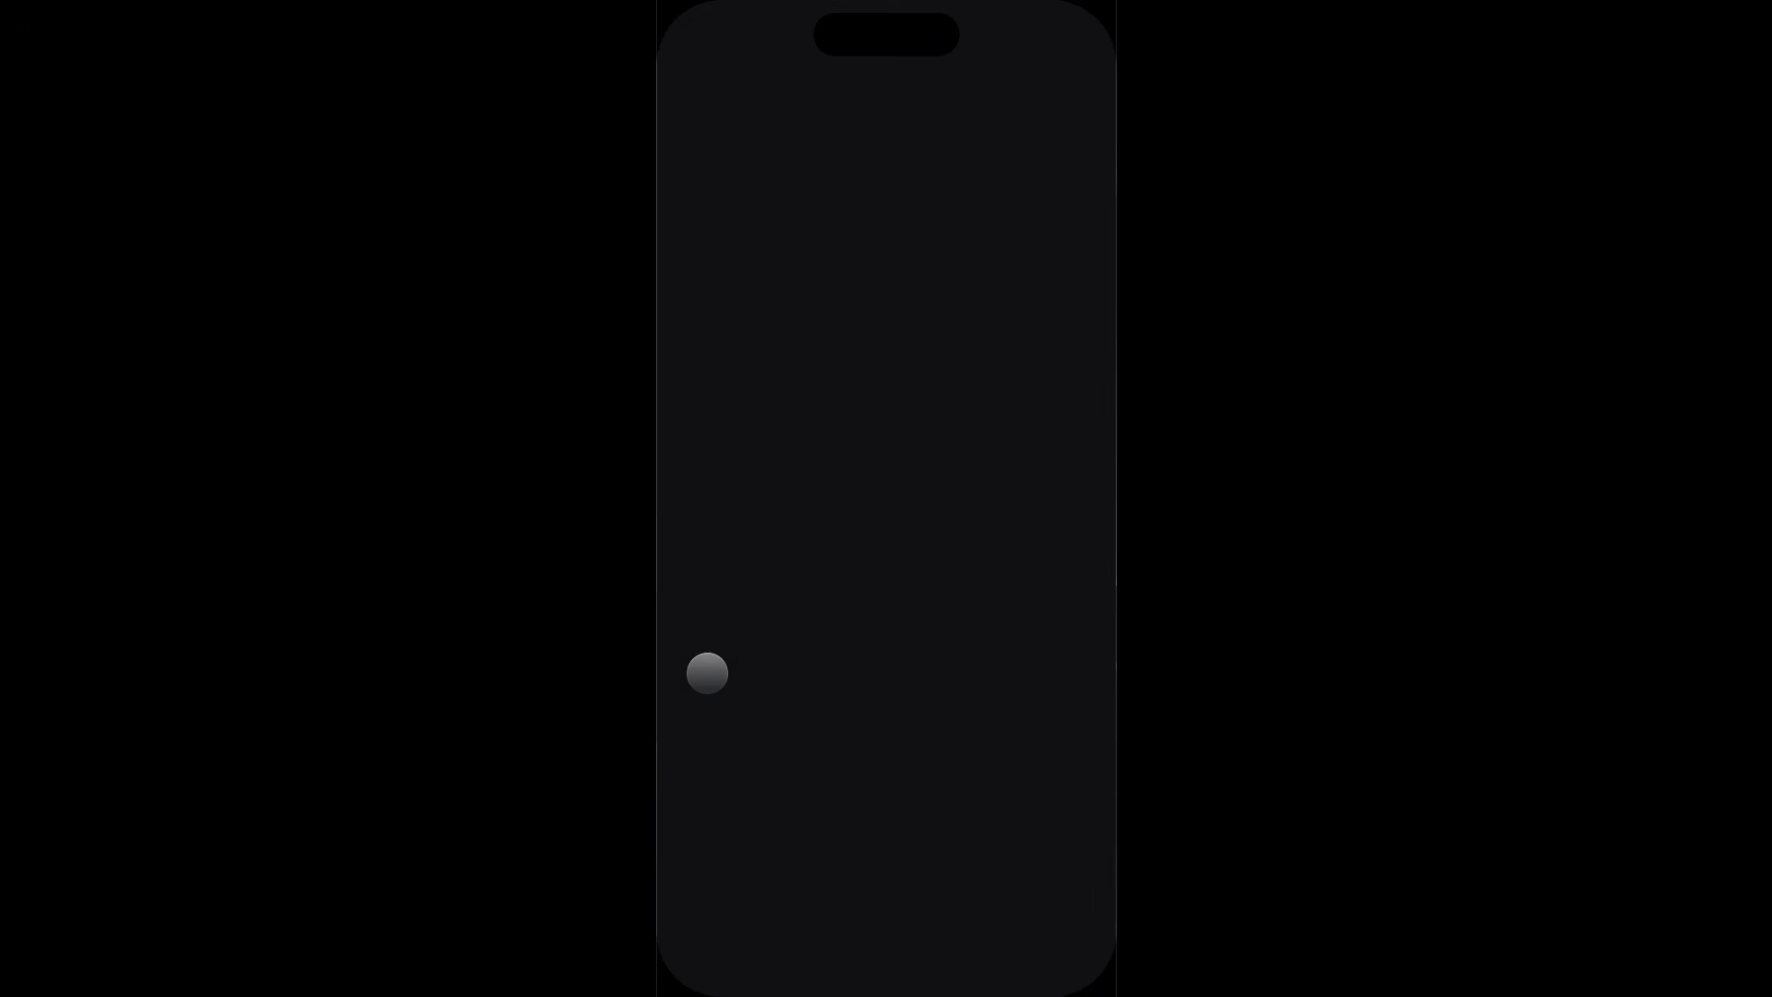
mouse_move(141, 5)
click(10, 35)
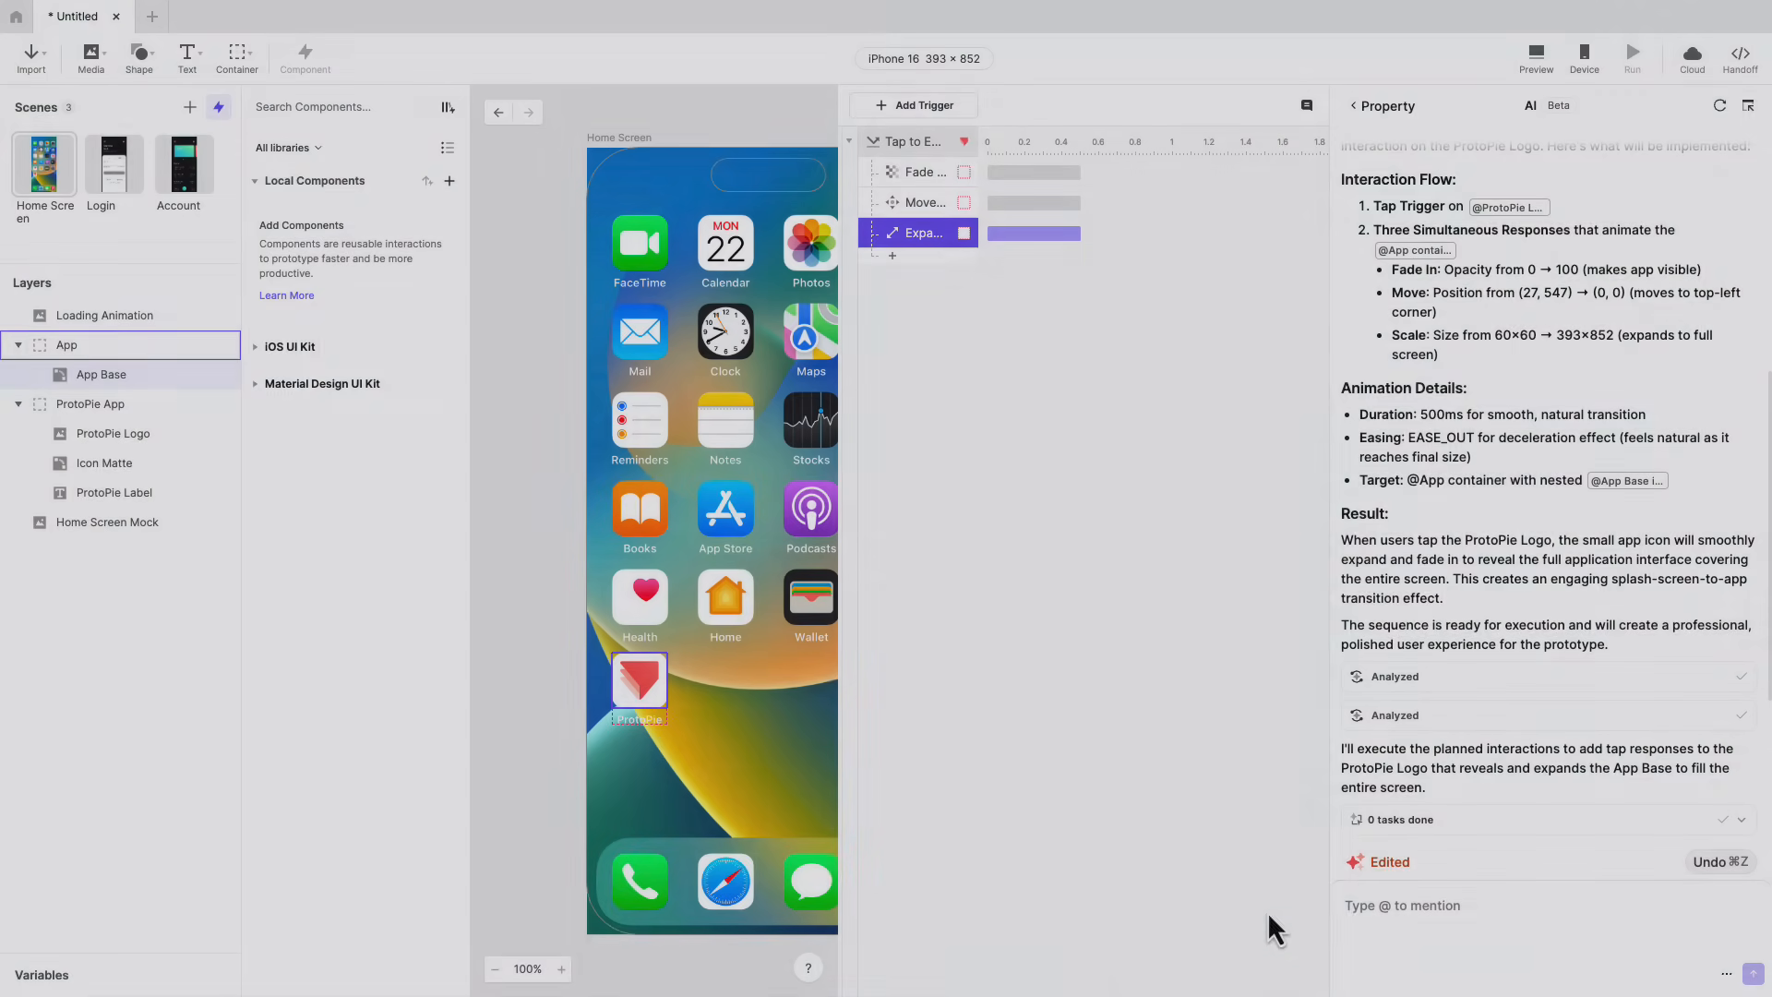
Prompt ProtoPie AI: "On the same trigger, when the ProtoPie Logo is clicked make the Loading Animation appear.".
click(1357, 918)
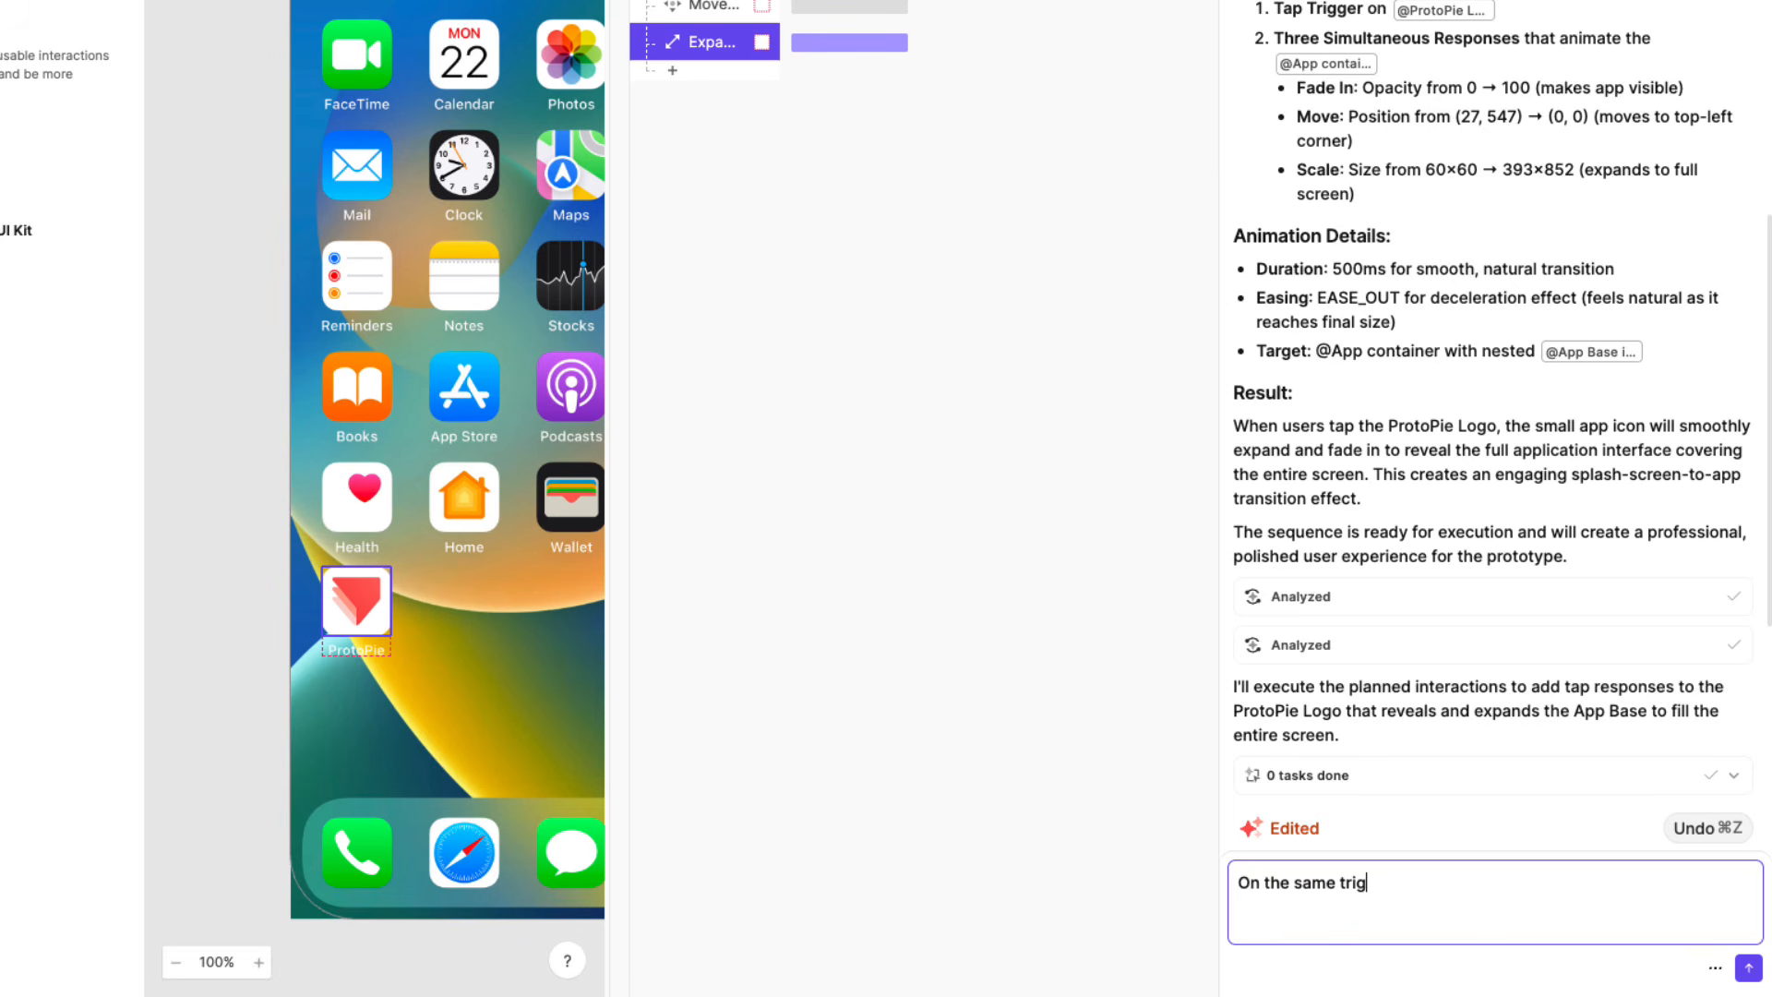
text(On the same trigger)
text(ppear.)
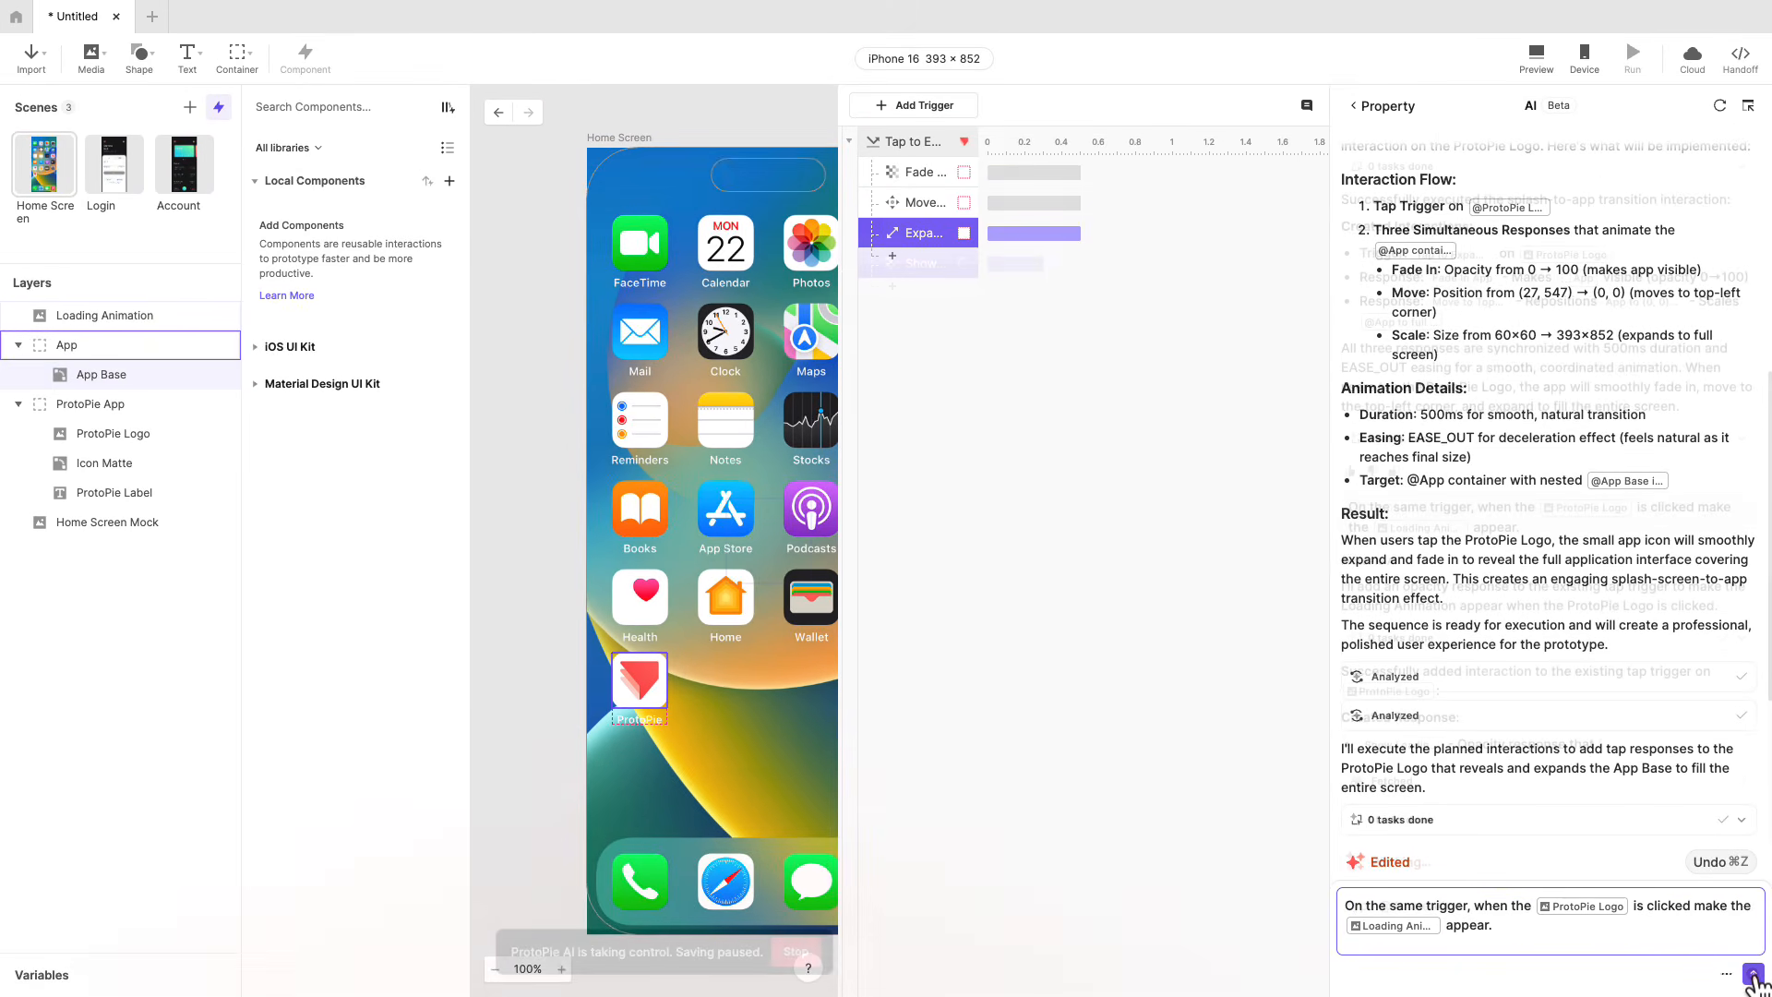
click(1748, 967)
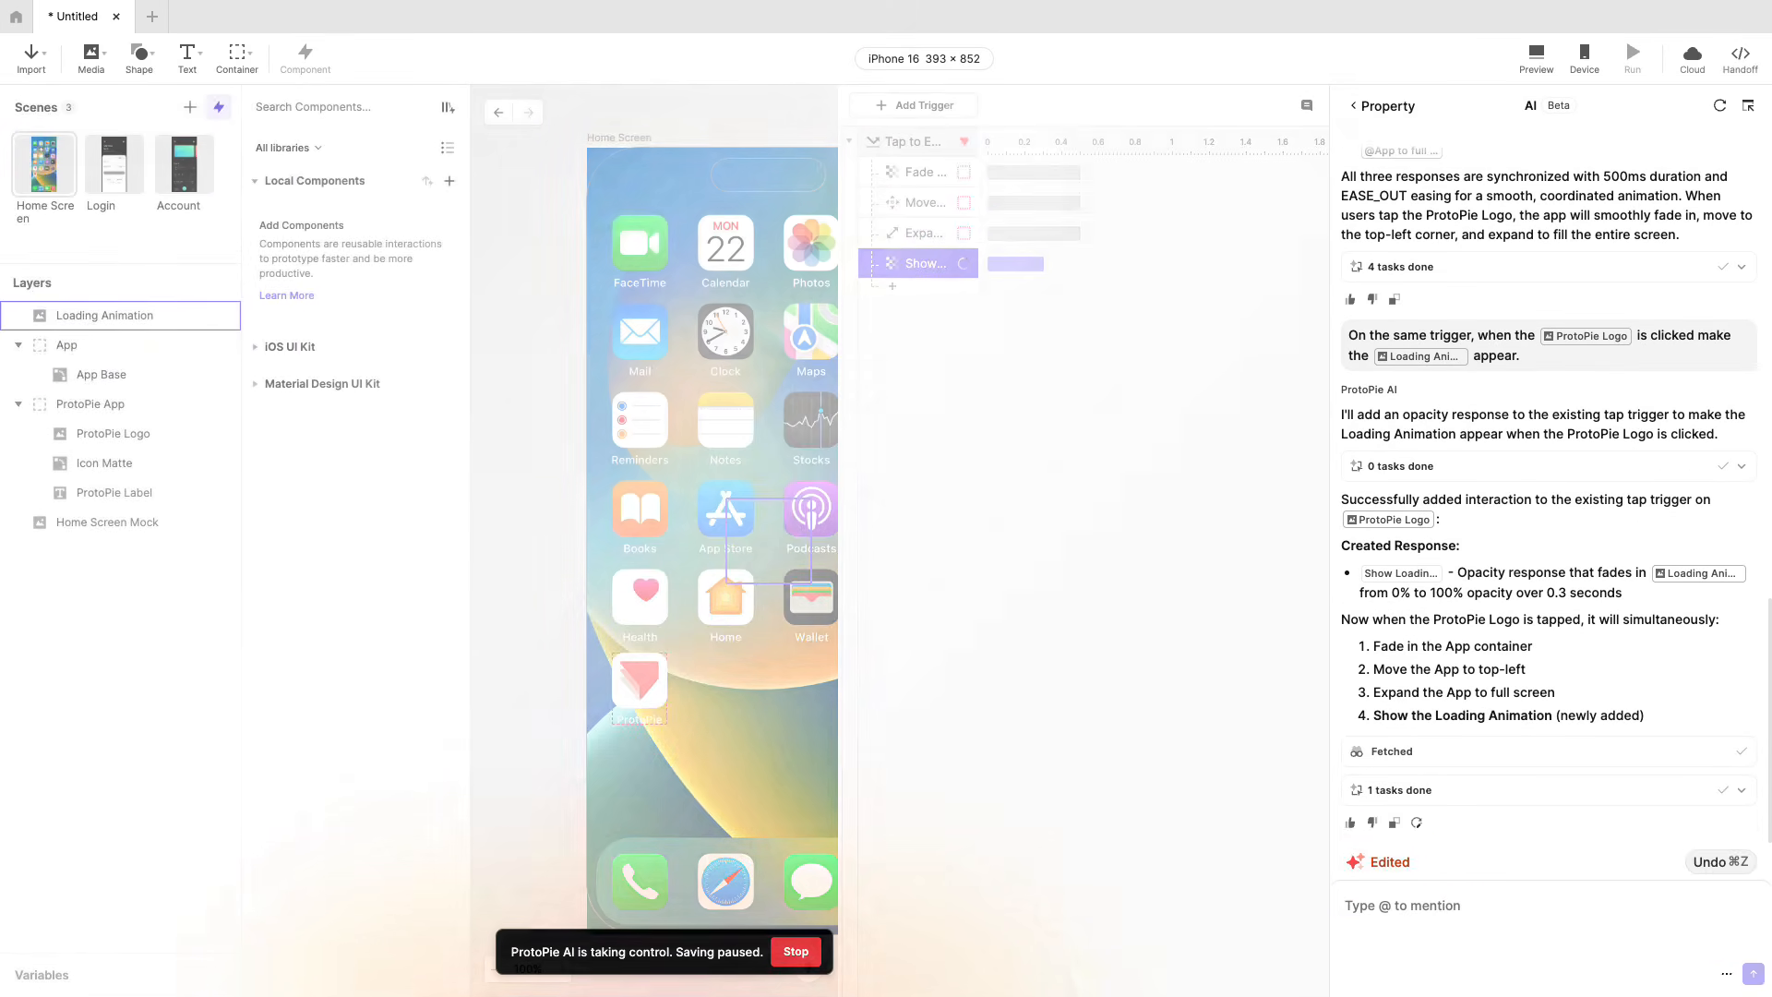
Preview the ProtoPie icon tap with the Loading Animation response and close the preview.
click(1538, 61)
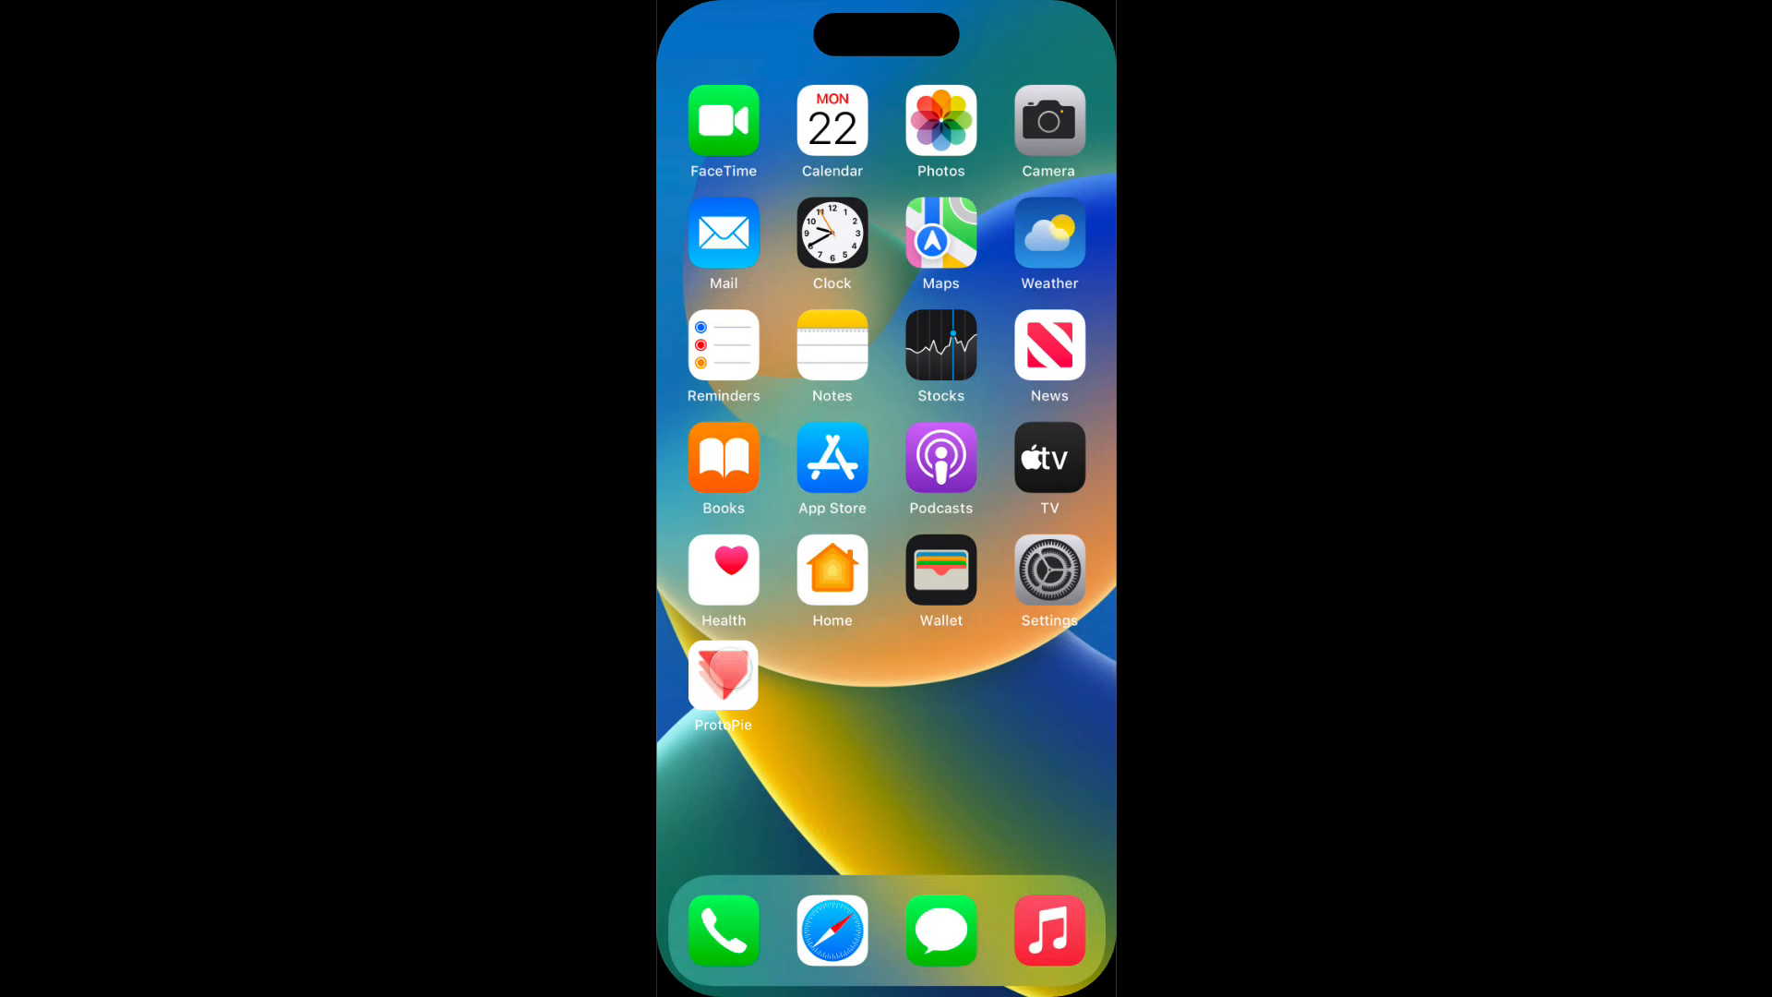
click(729, 668)
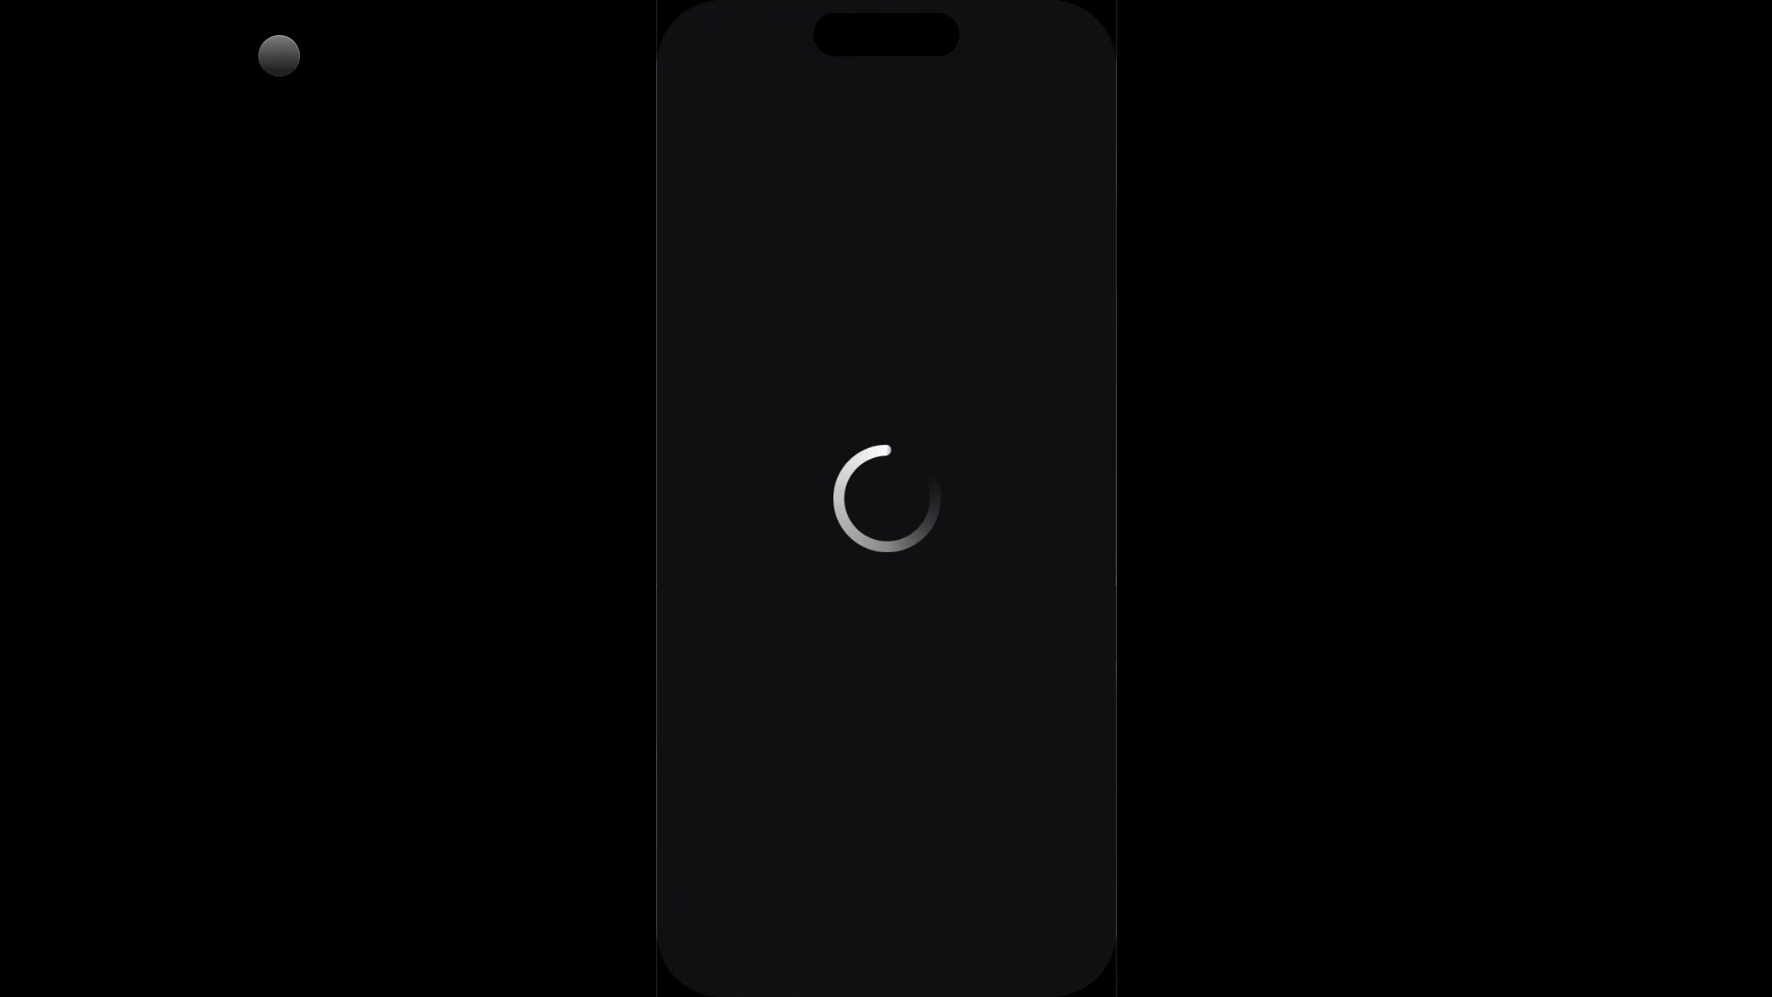
click(46, 37)
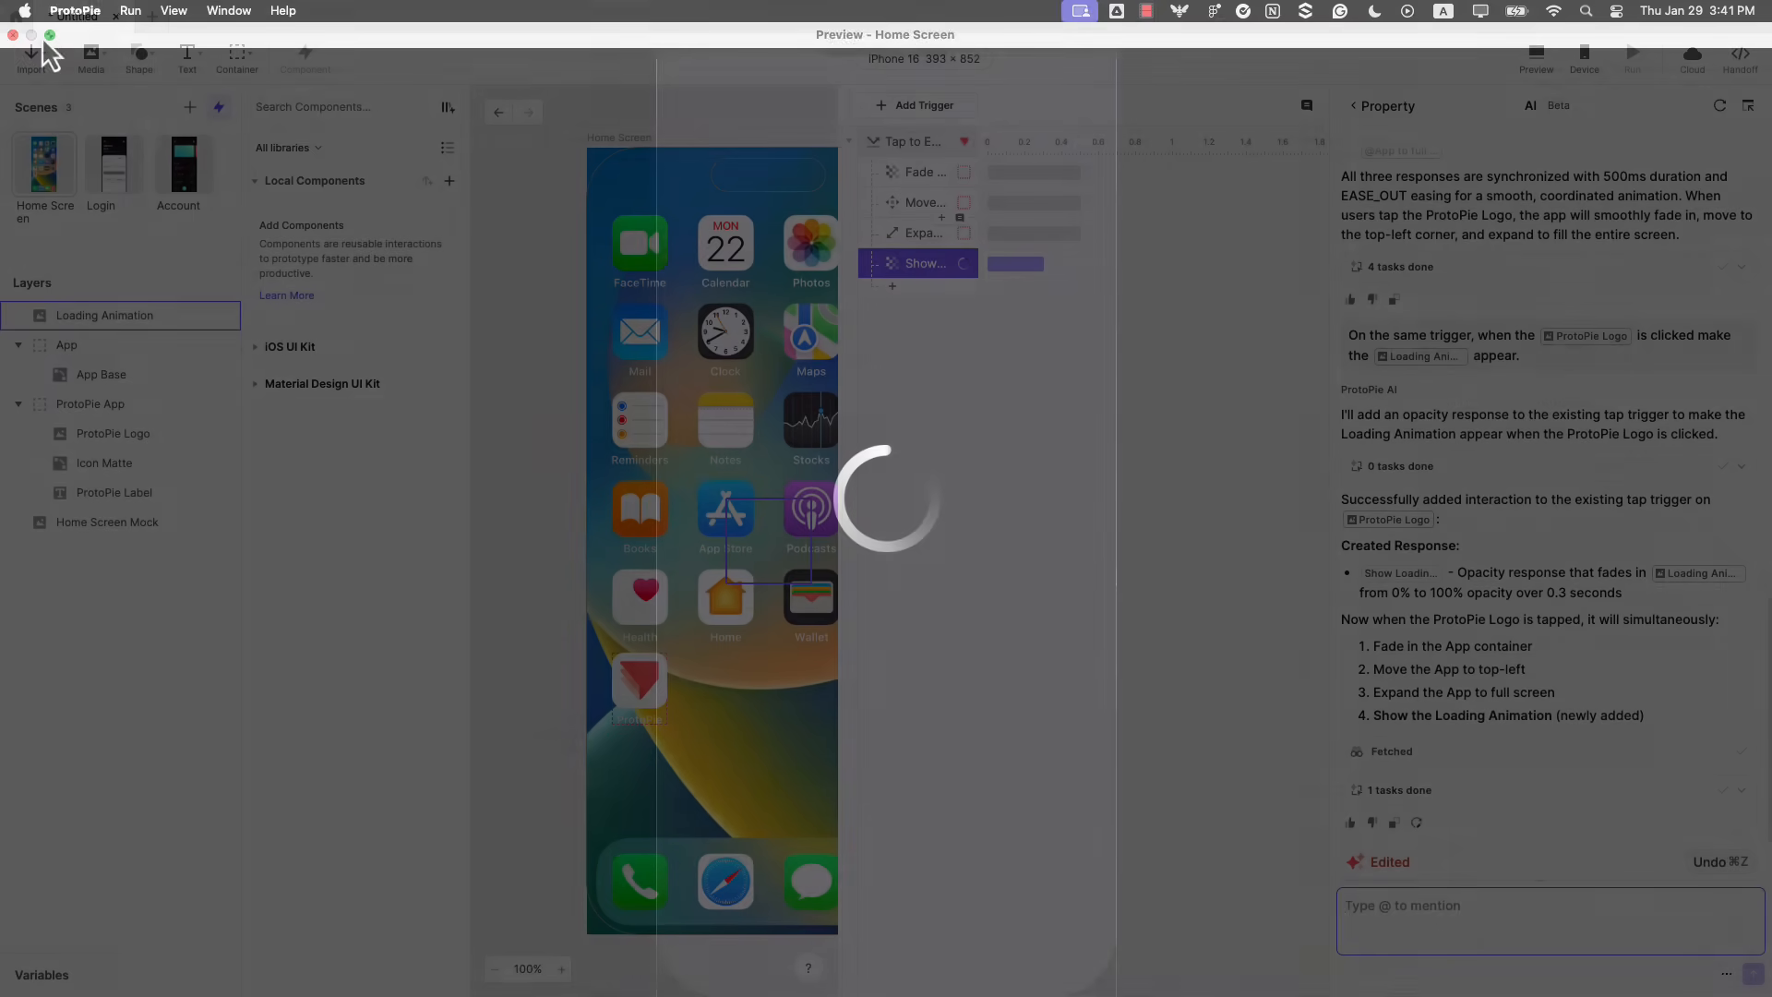
Prompt ProtoPie AI "When the Loading Animation appears, make it spin." and open the scene preview.
text(When the Loading Ani... appears, make it spin.)
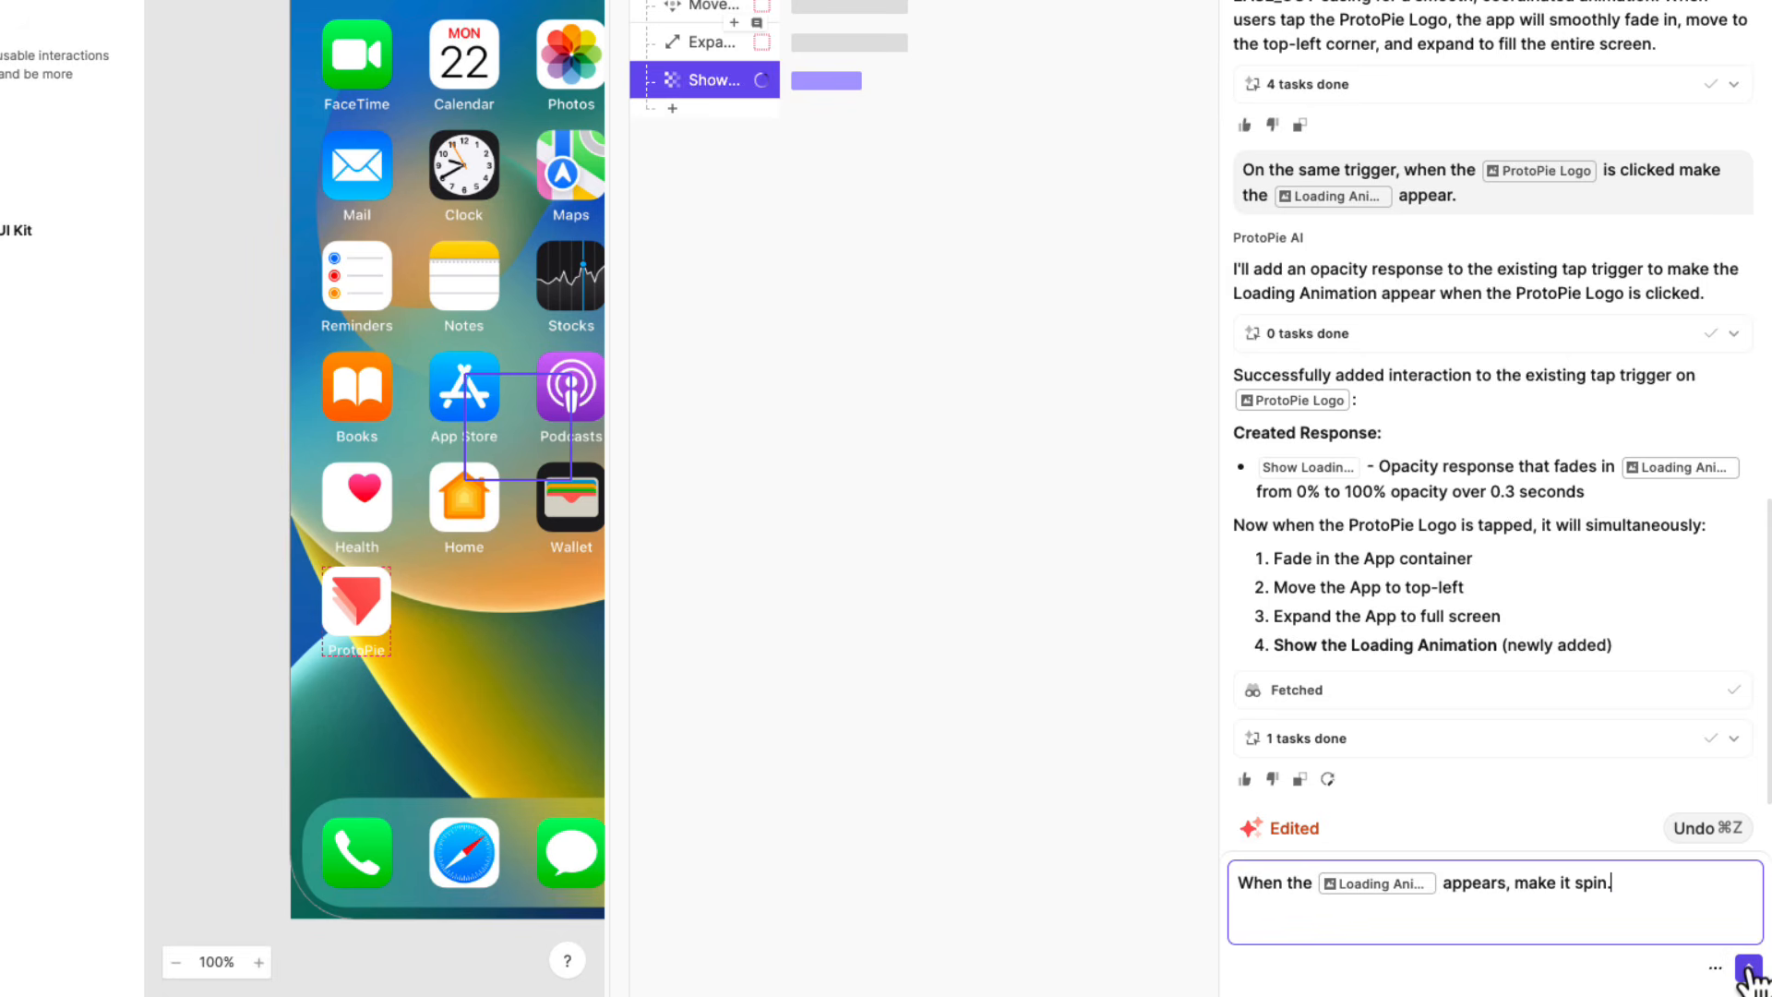
click(1747, 969)
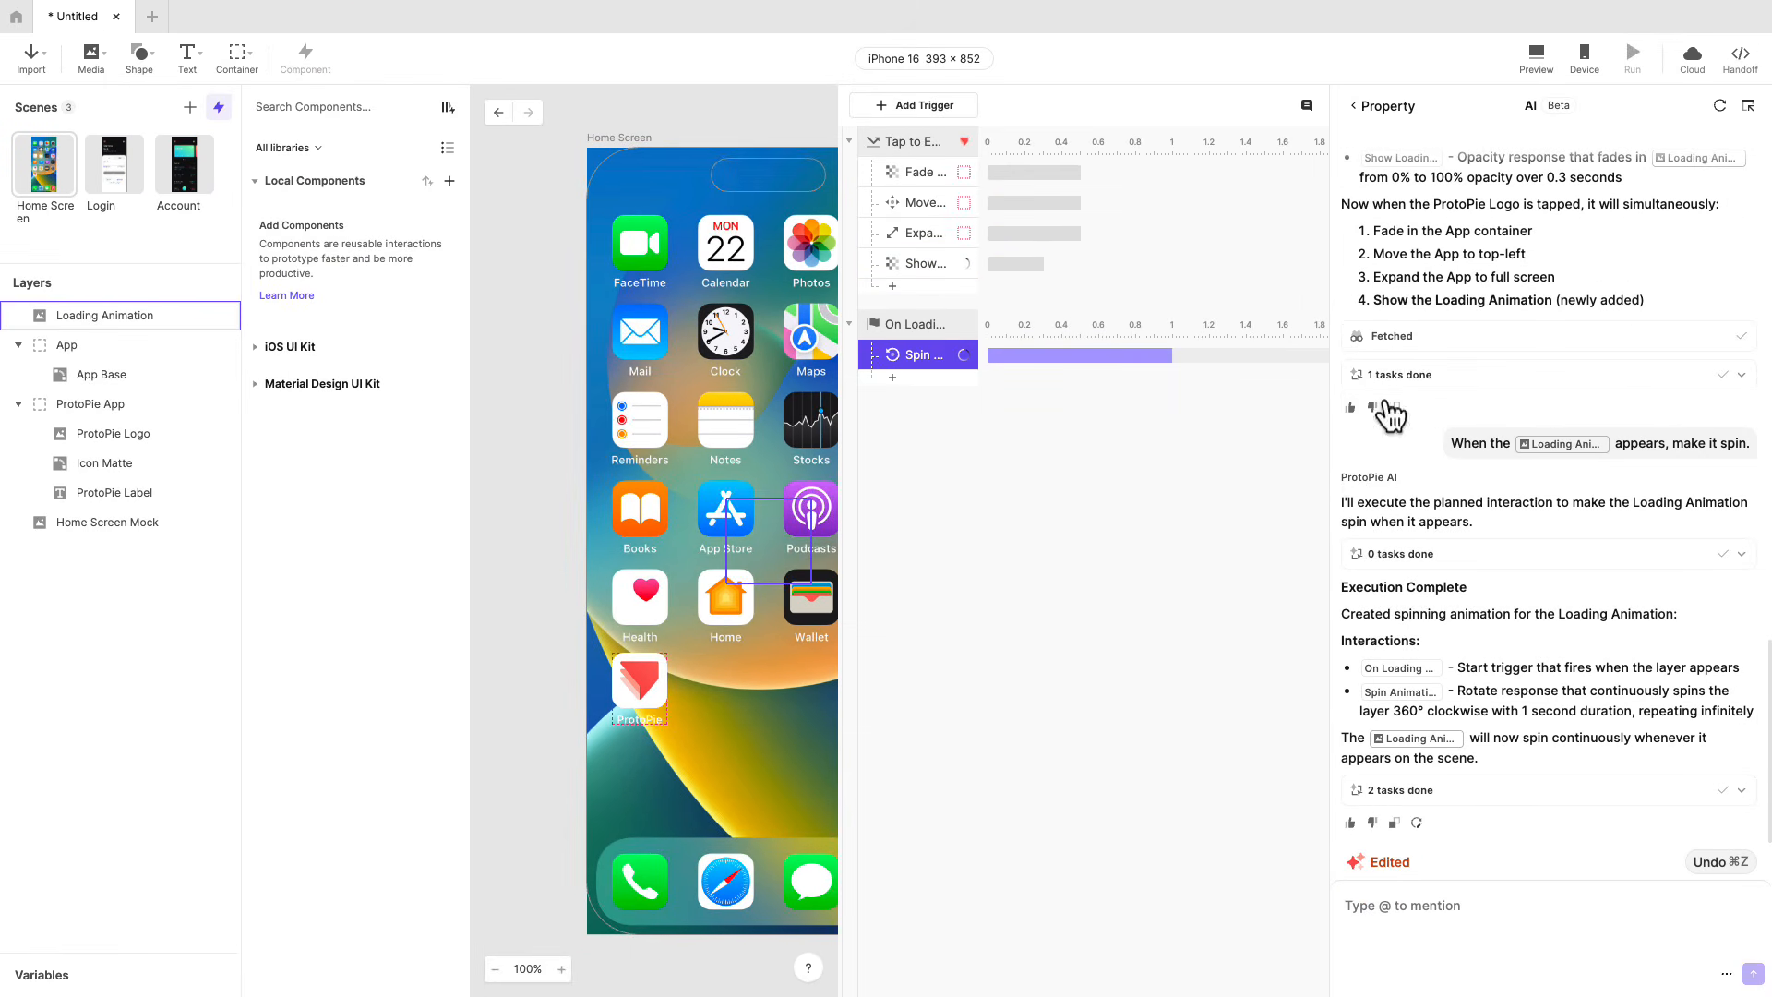
click(1538, 57)
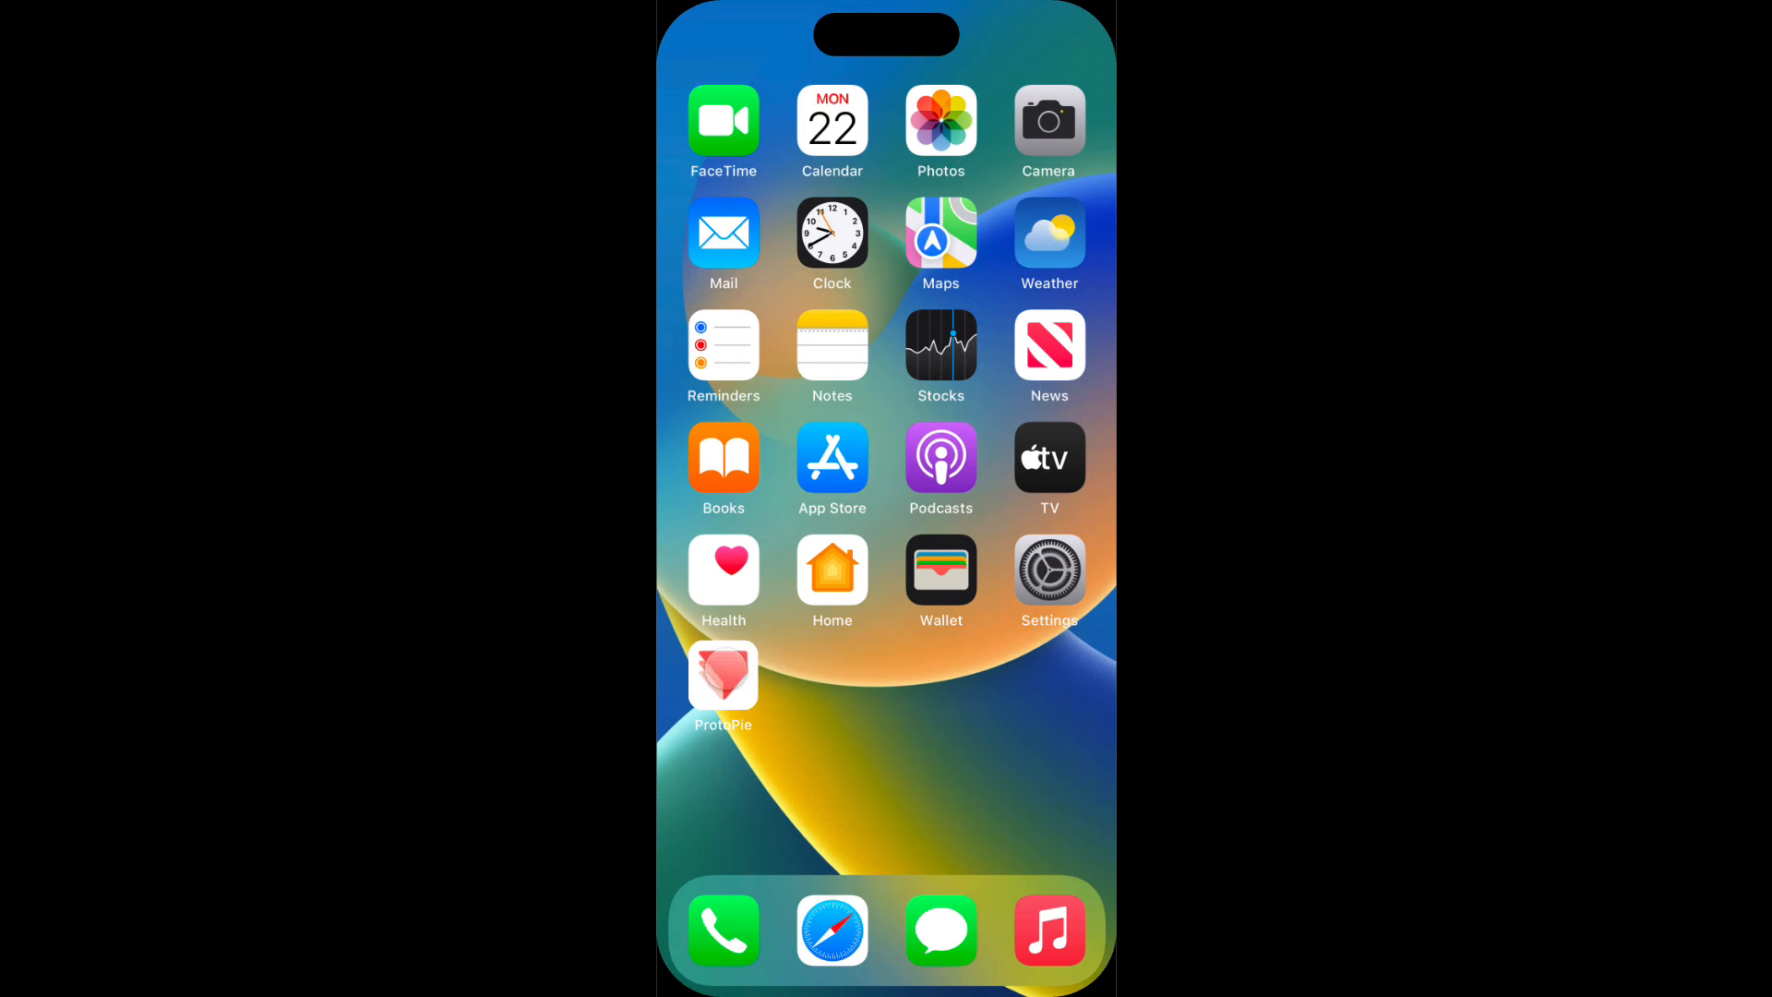
Test tapping the ProtoPie app icon in the preview to check the Loading Animation's spin and close the preview.
click(723, 674)
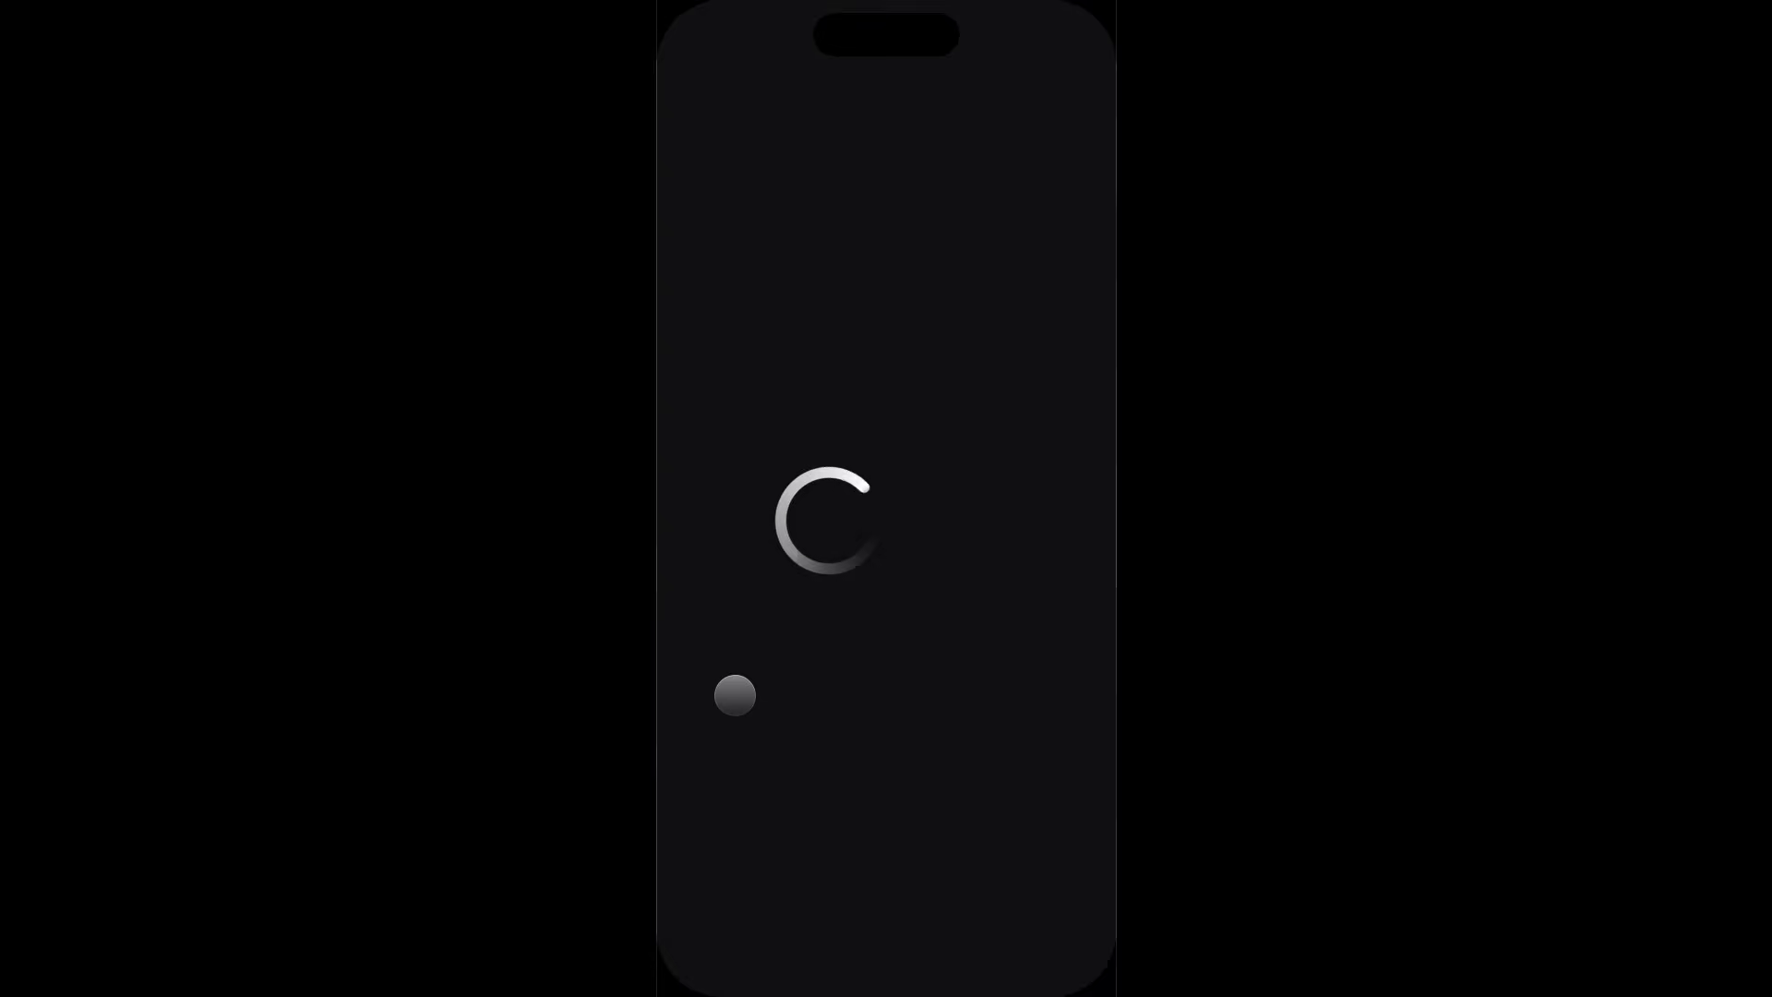
click(75, 10)
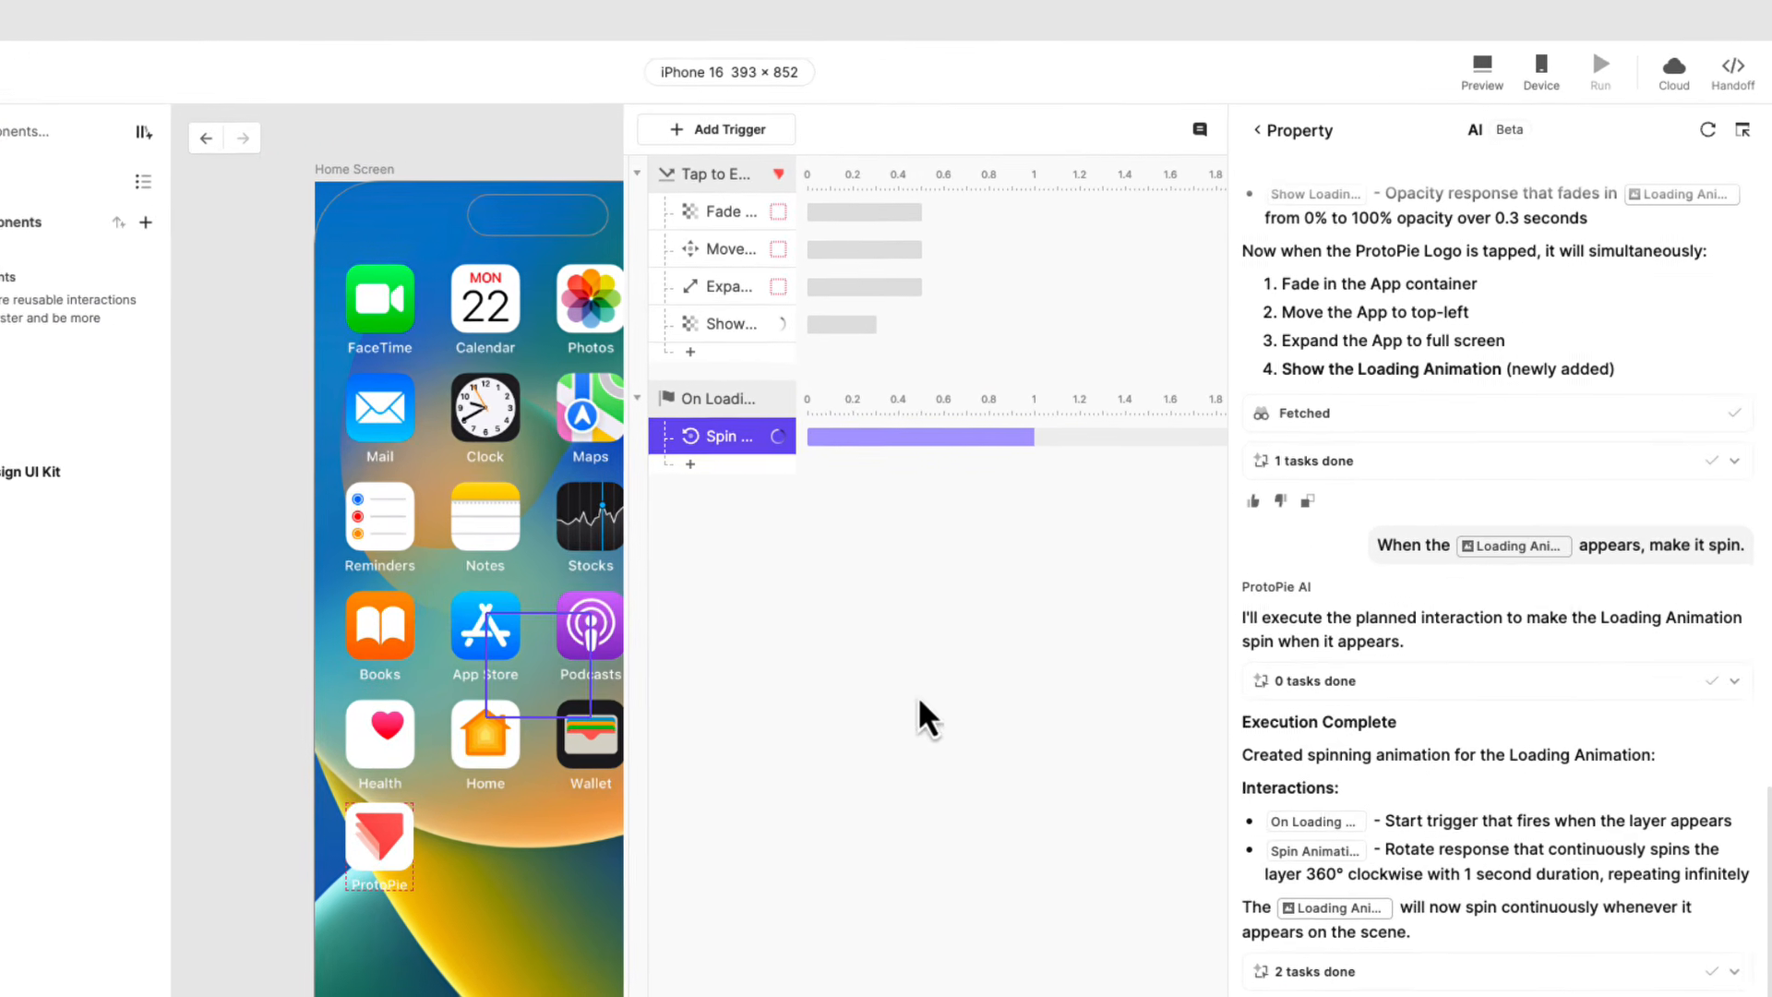
Set the Loading Animation layer's origin to its centre (X 50, Y 50) and preview tapping the ProtoPie app icon.
click(1288, 131)
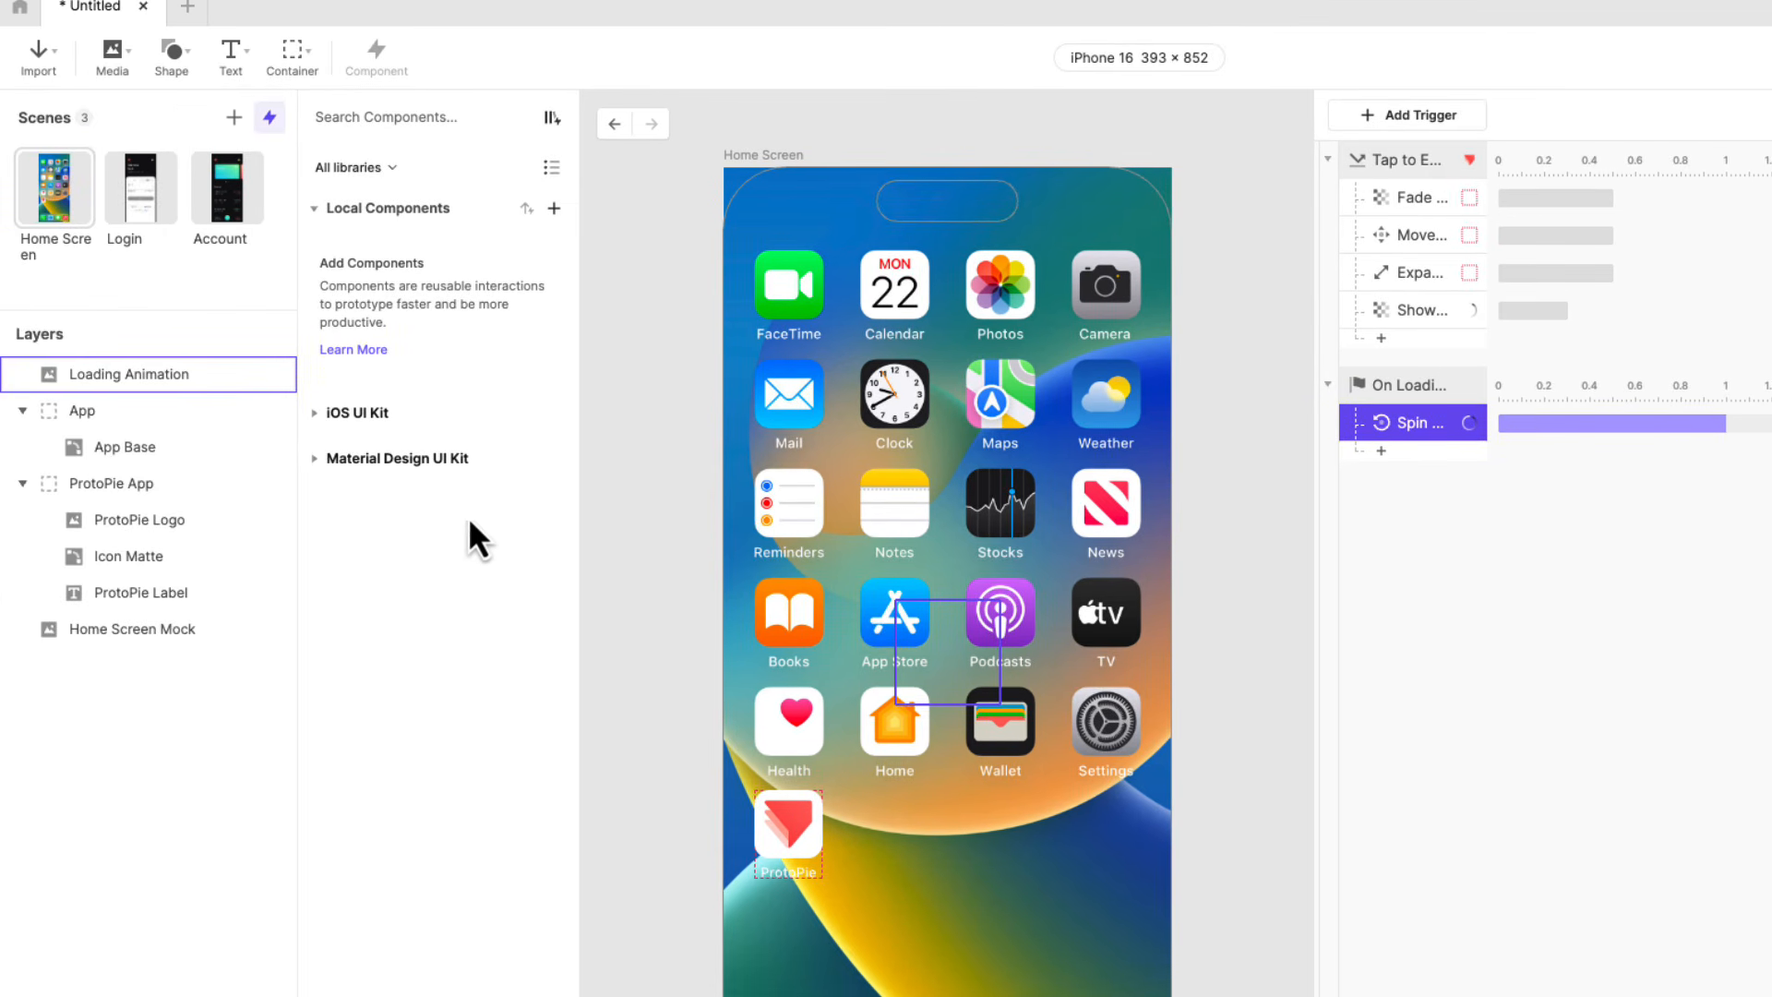
click(214, 380)
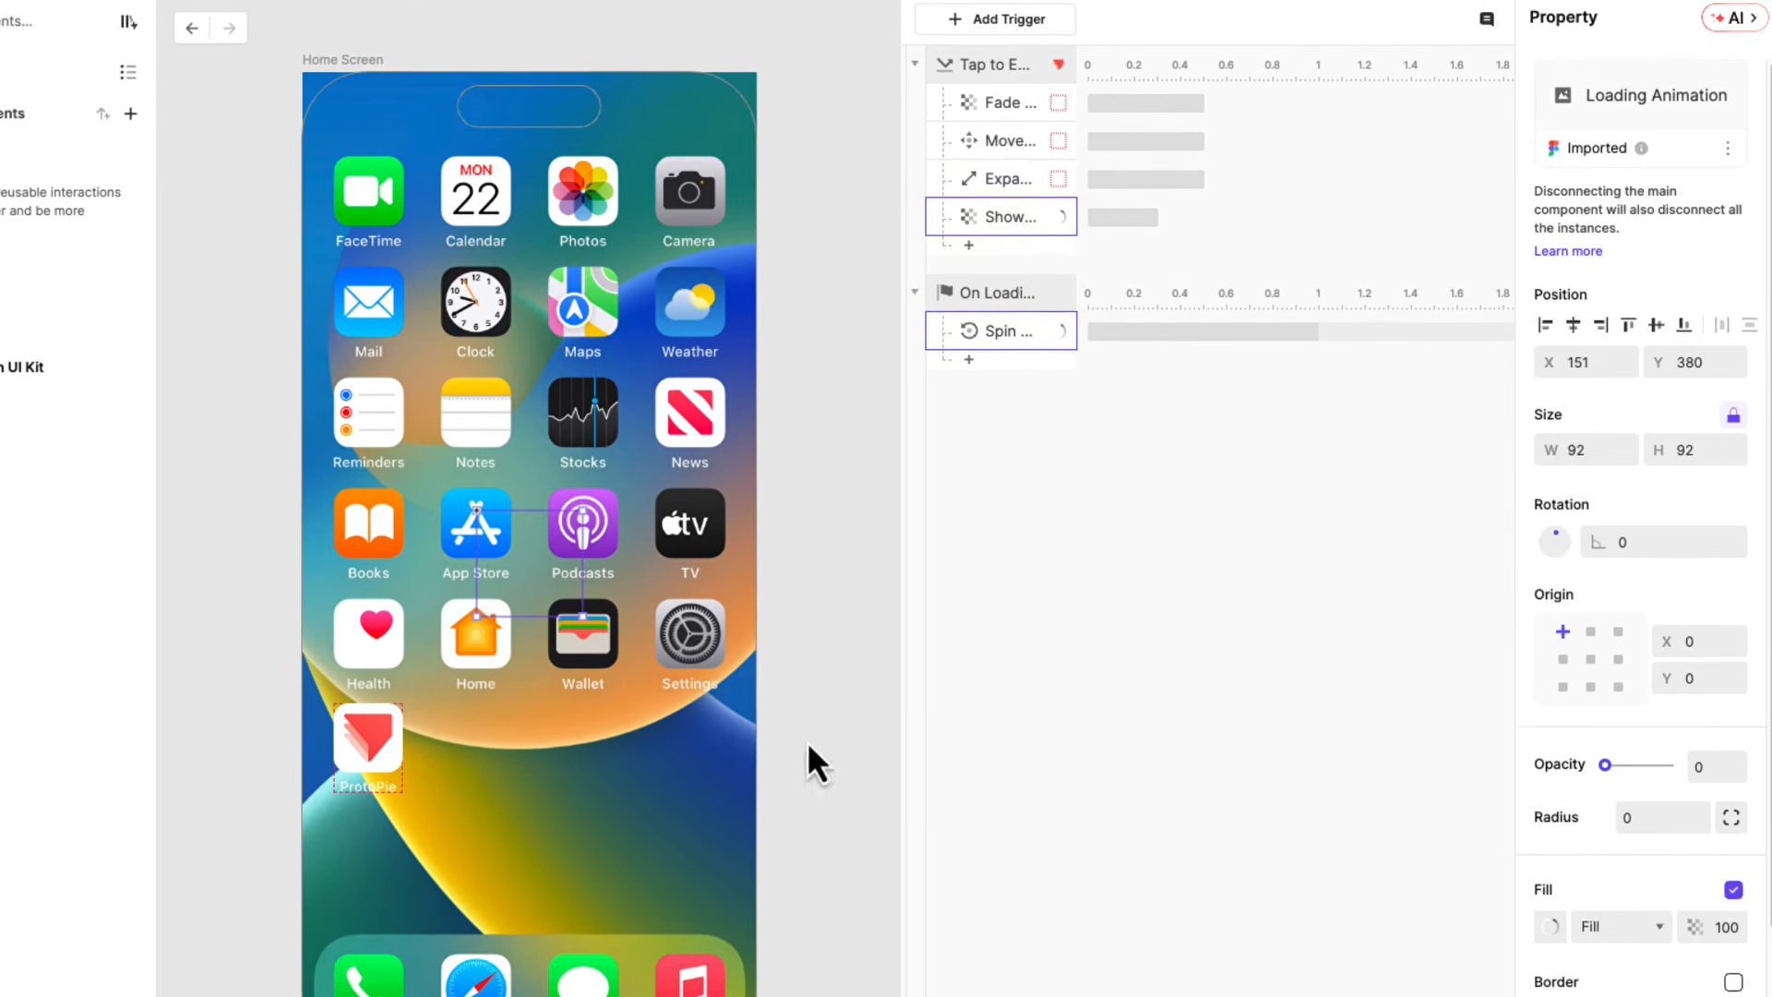
click(1579, 656)
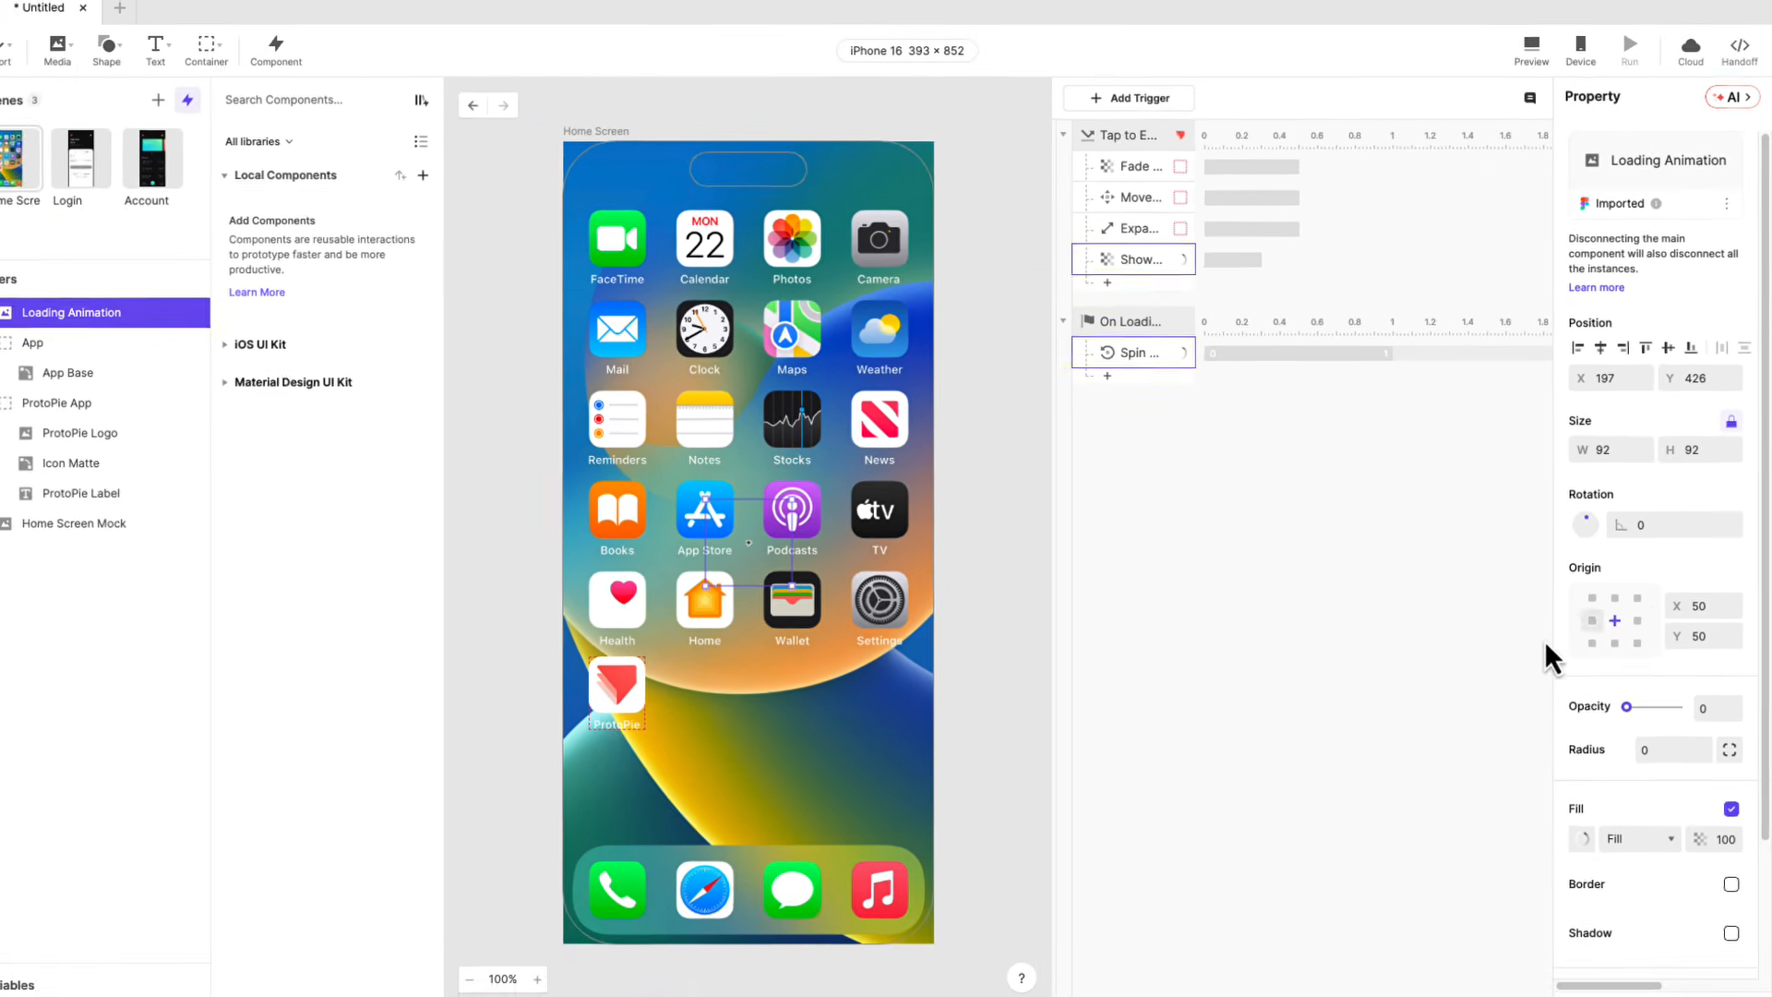
click(1535, 57)
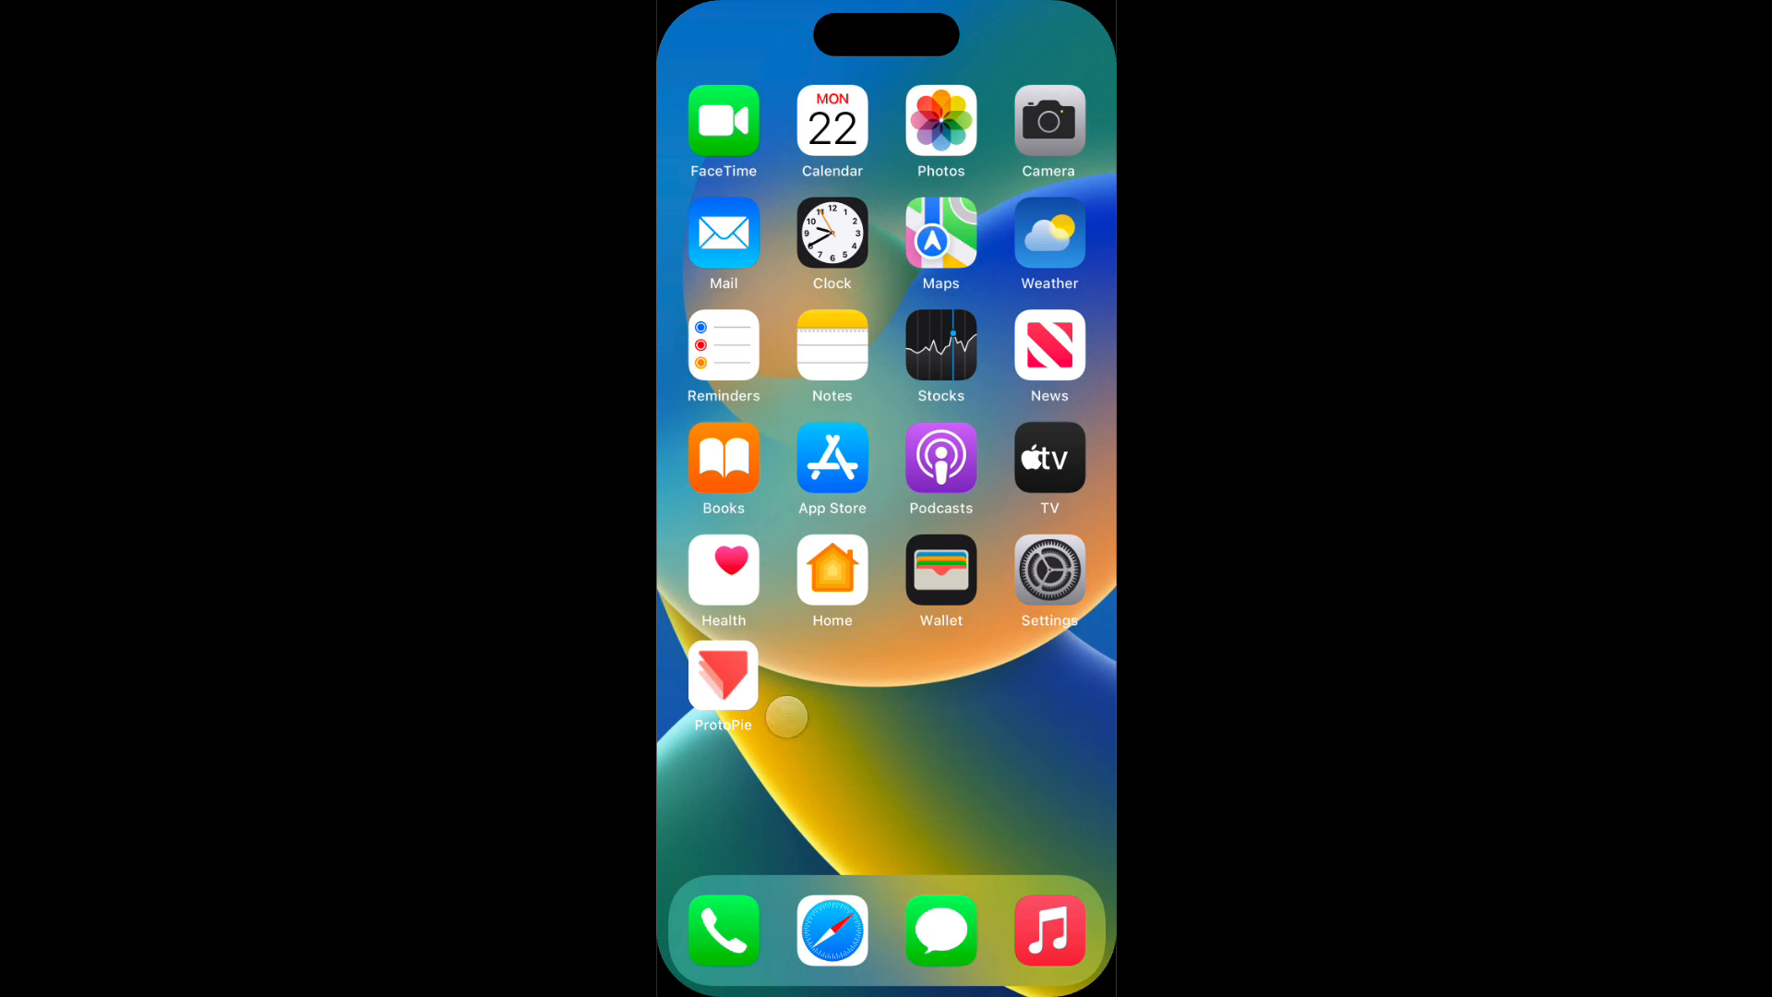
click(707, 677)
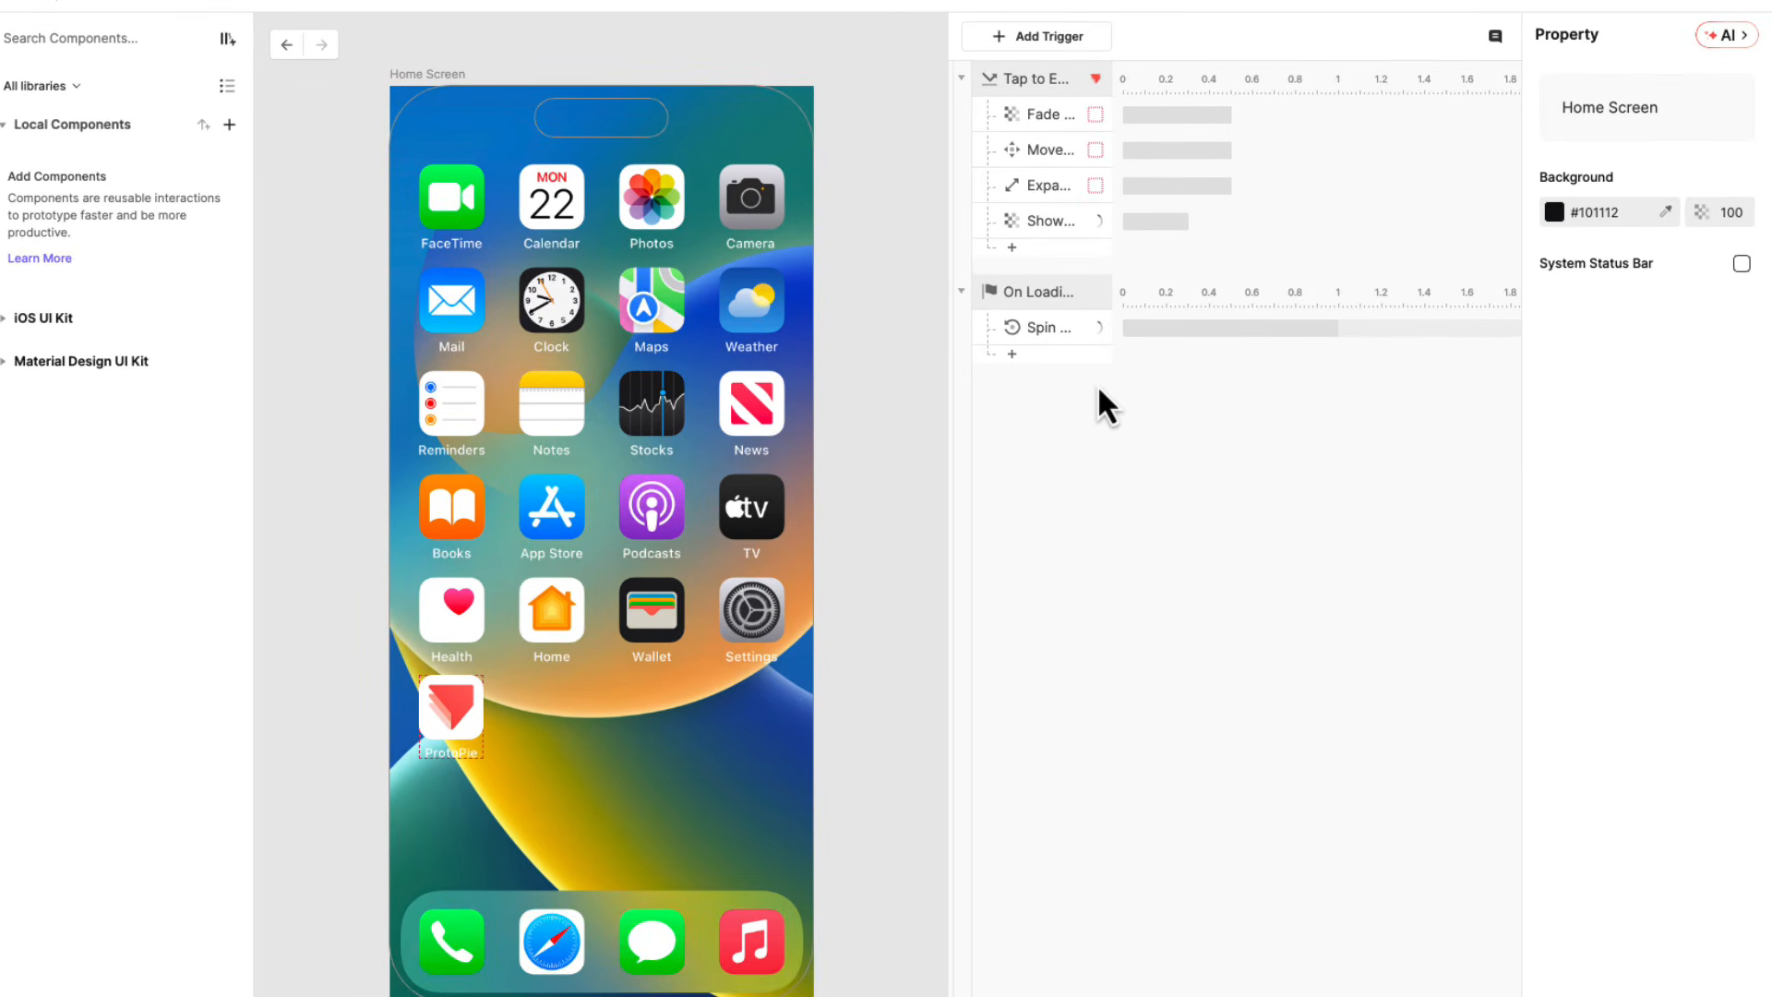
Move the Spin Animation response into the Tap to Expand App trigger and remove the emptied On Loading Animation trigger.
click(1038, 329)
drag(1034, 330, 1043, 257)
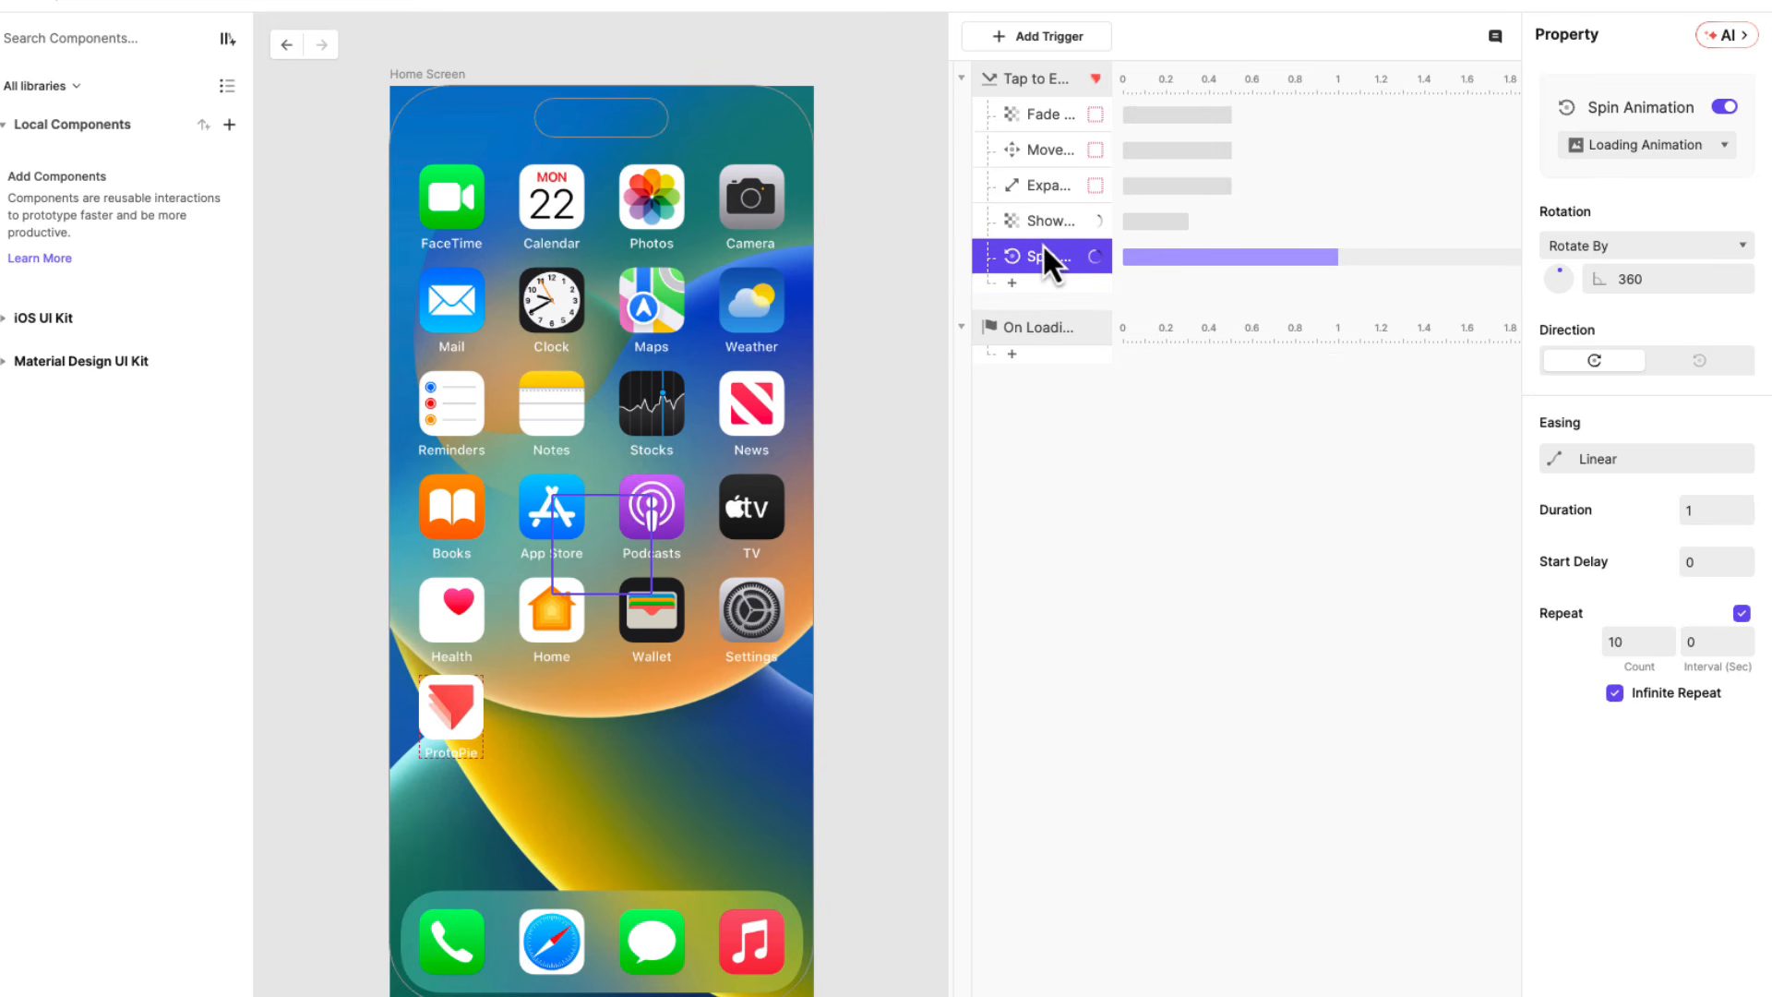
right_click(1043, 329)
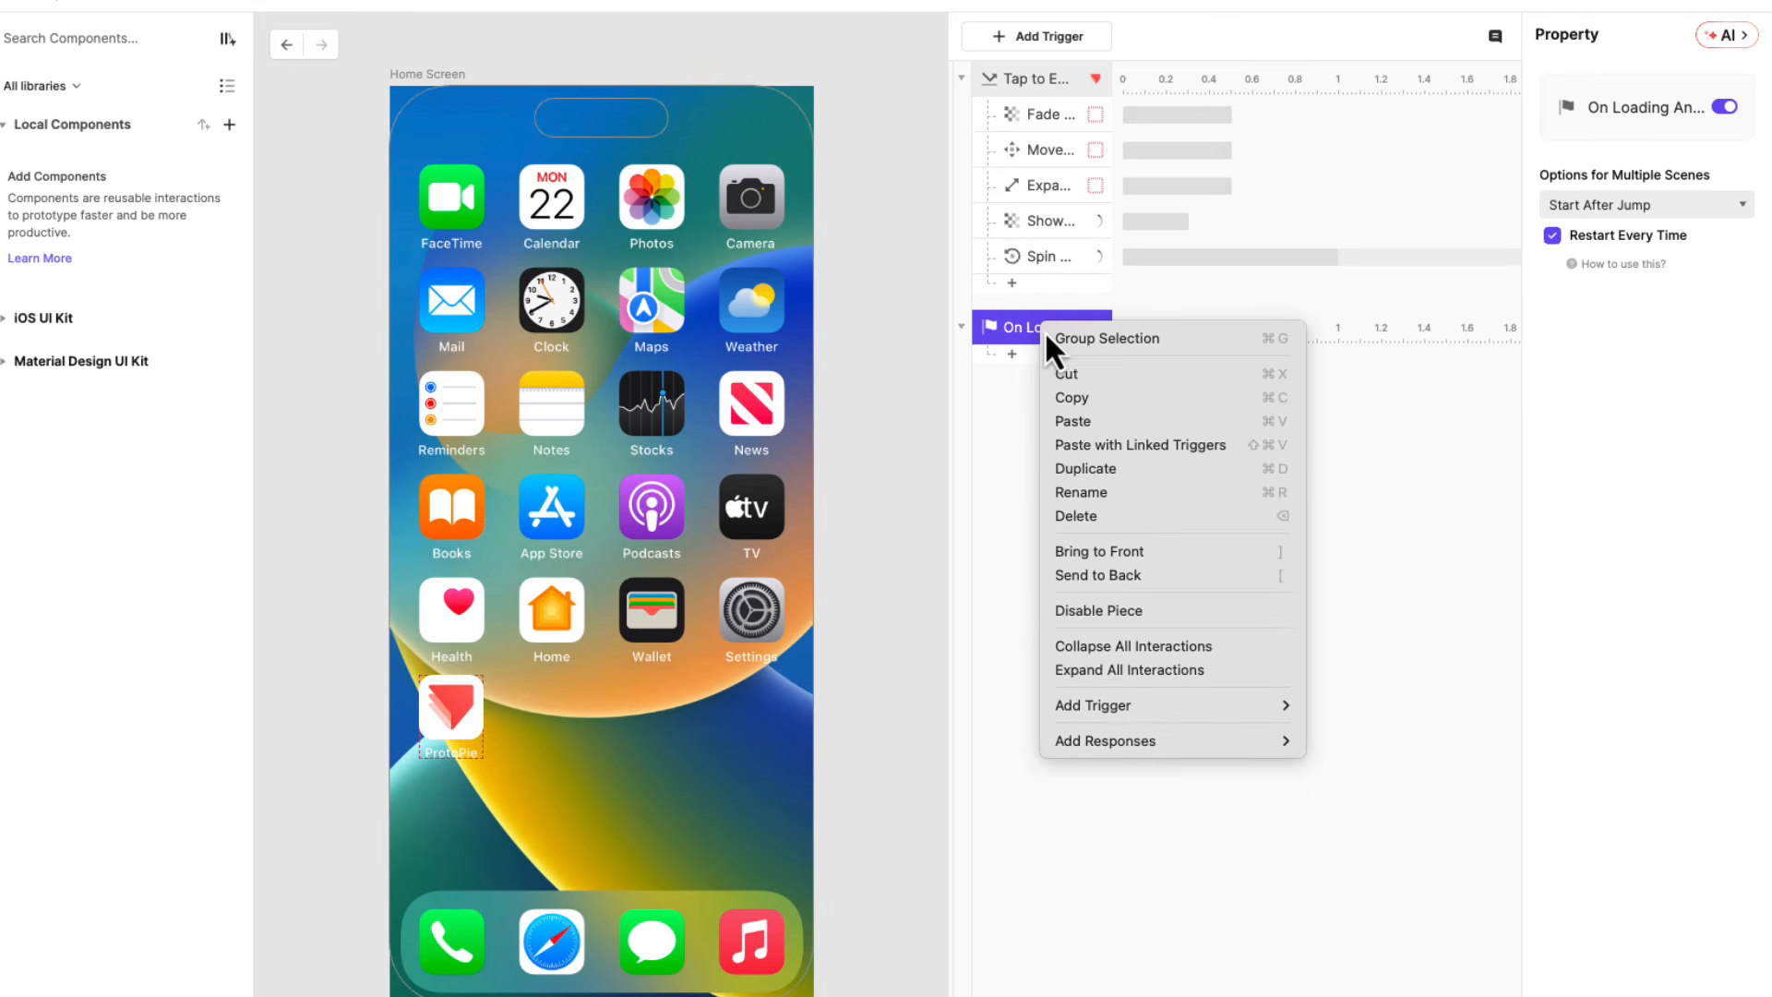
click(1065, 369)
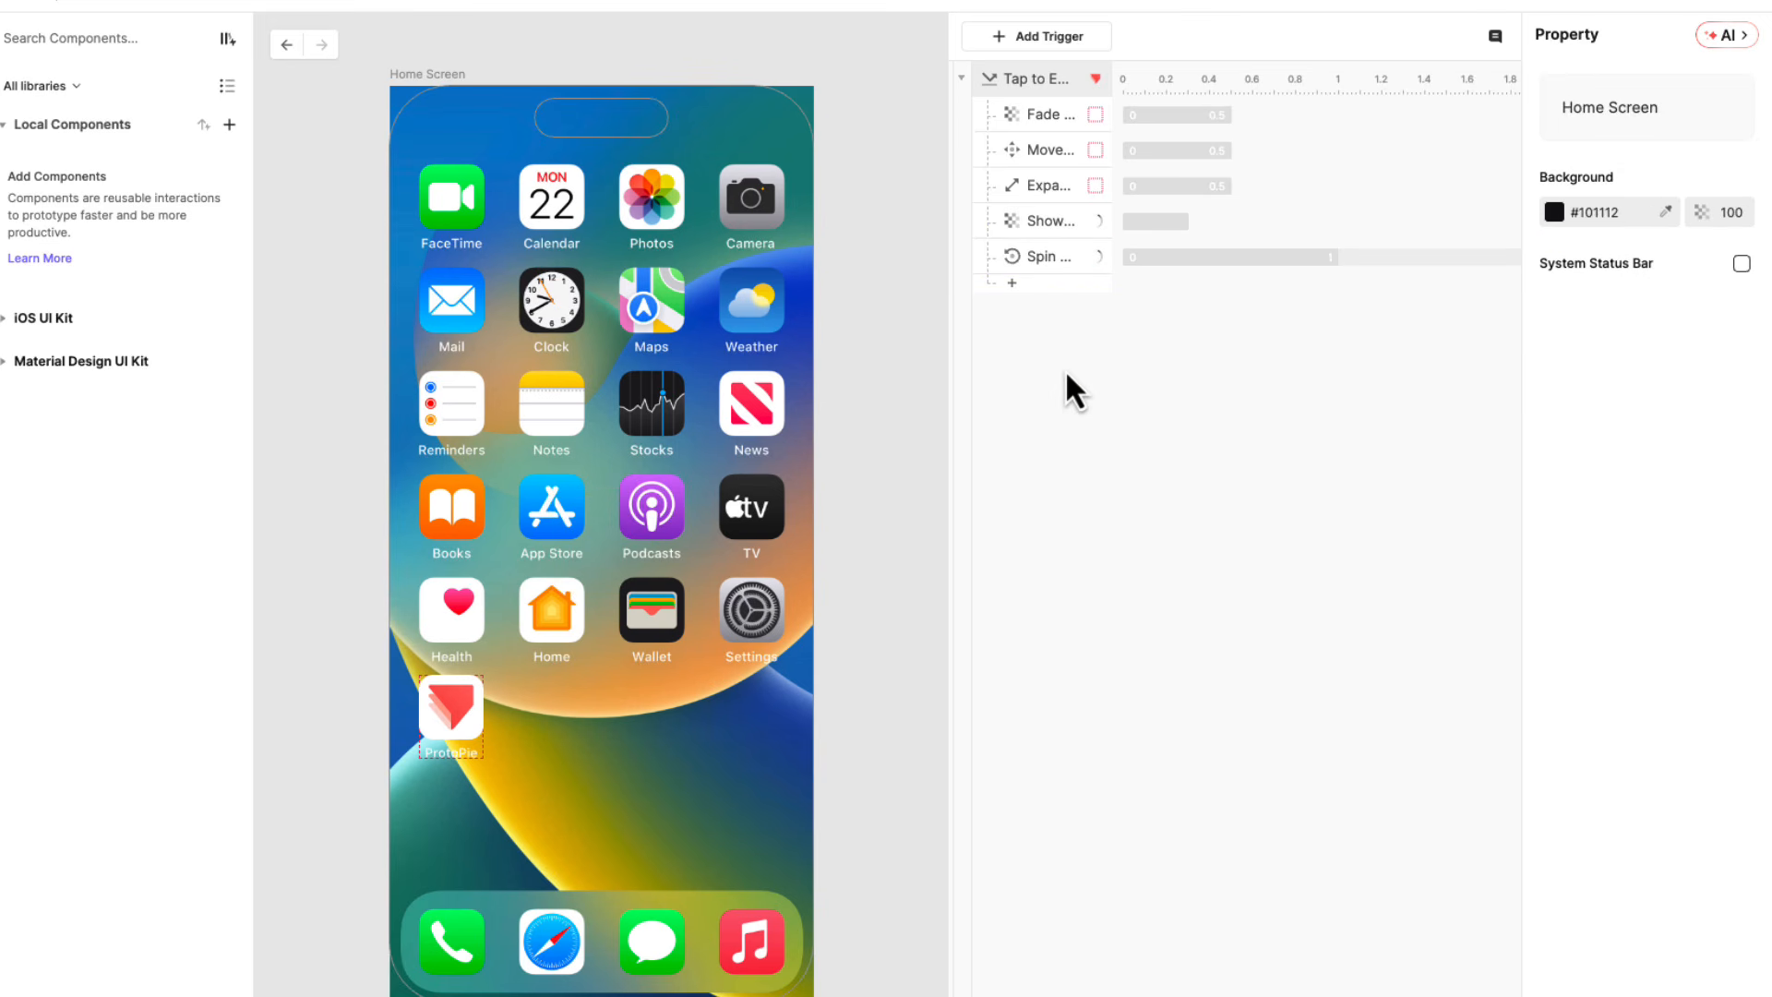
Set the Show Loading Animation response's duration to 0.2 seconds and its start delay to 0.4 seconds.
click(1034, 222)
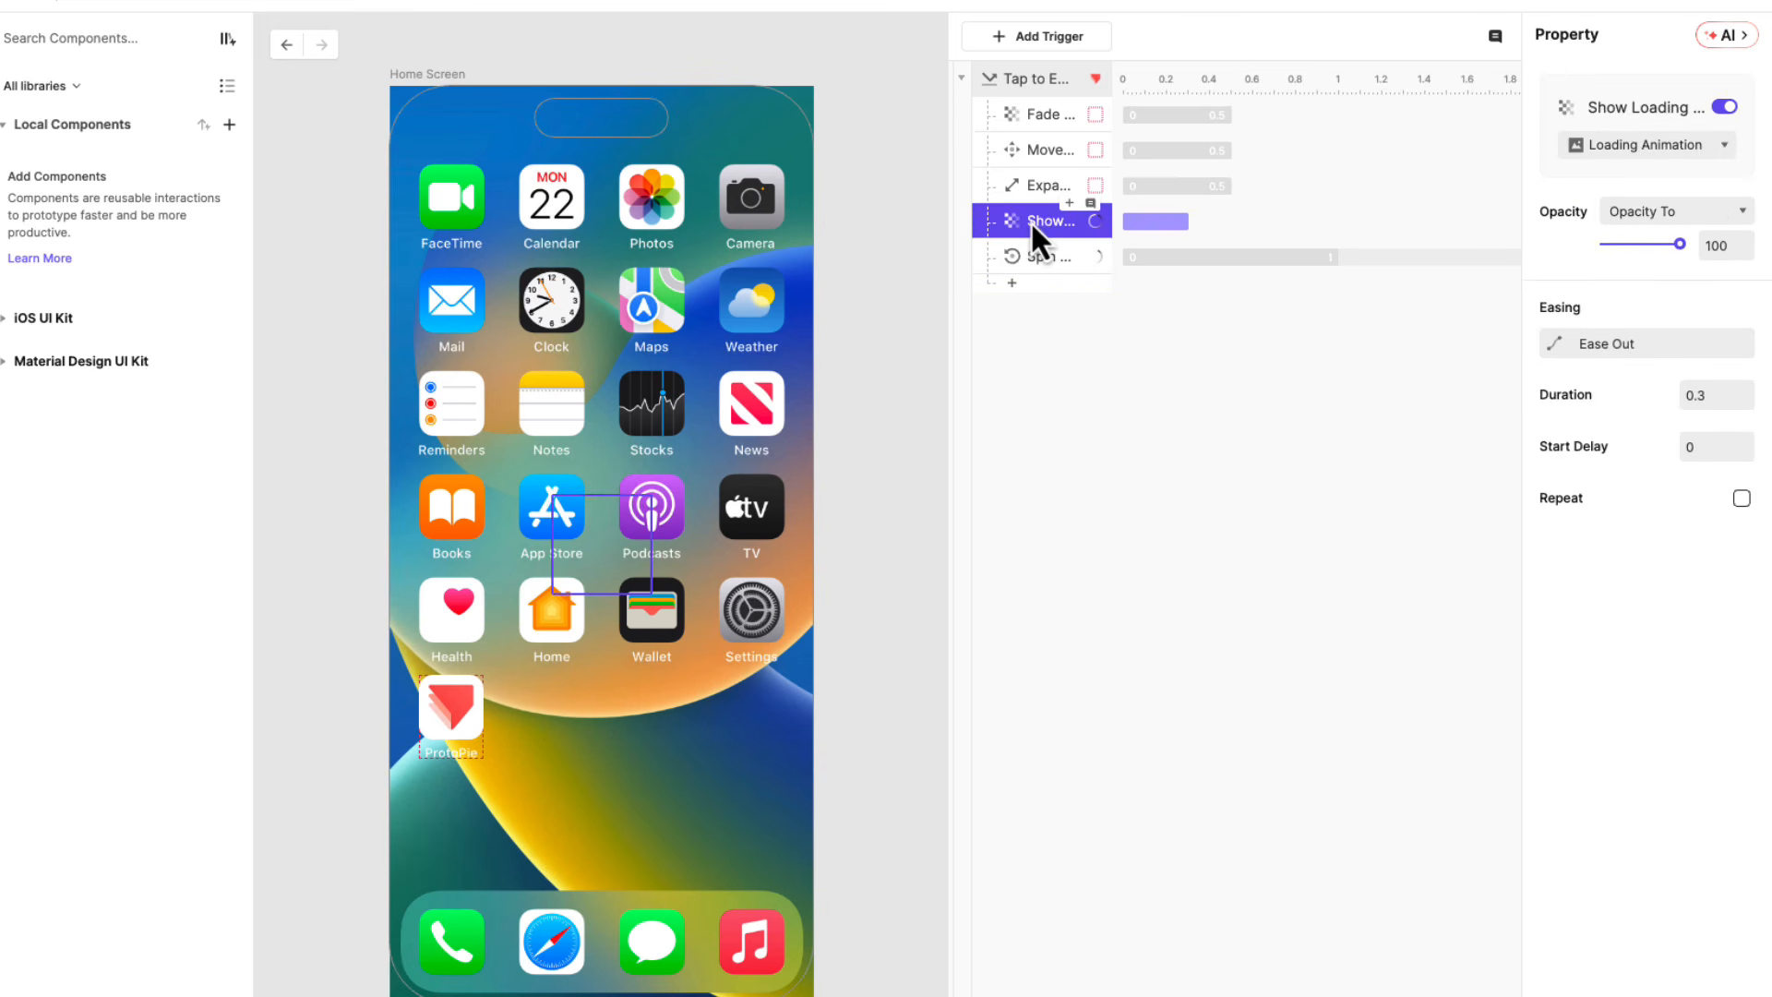
click(1691, 395)
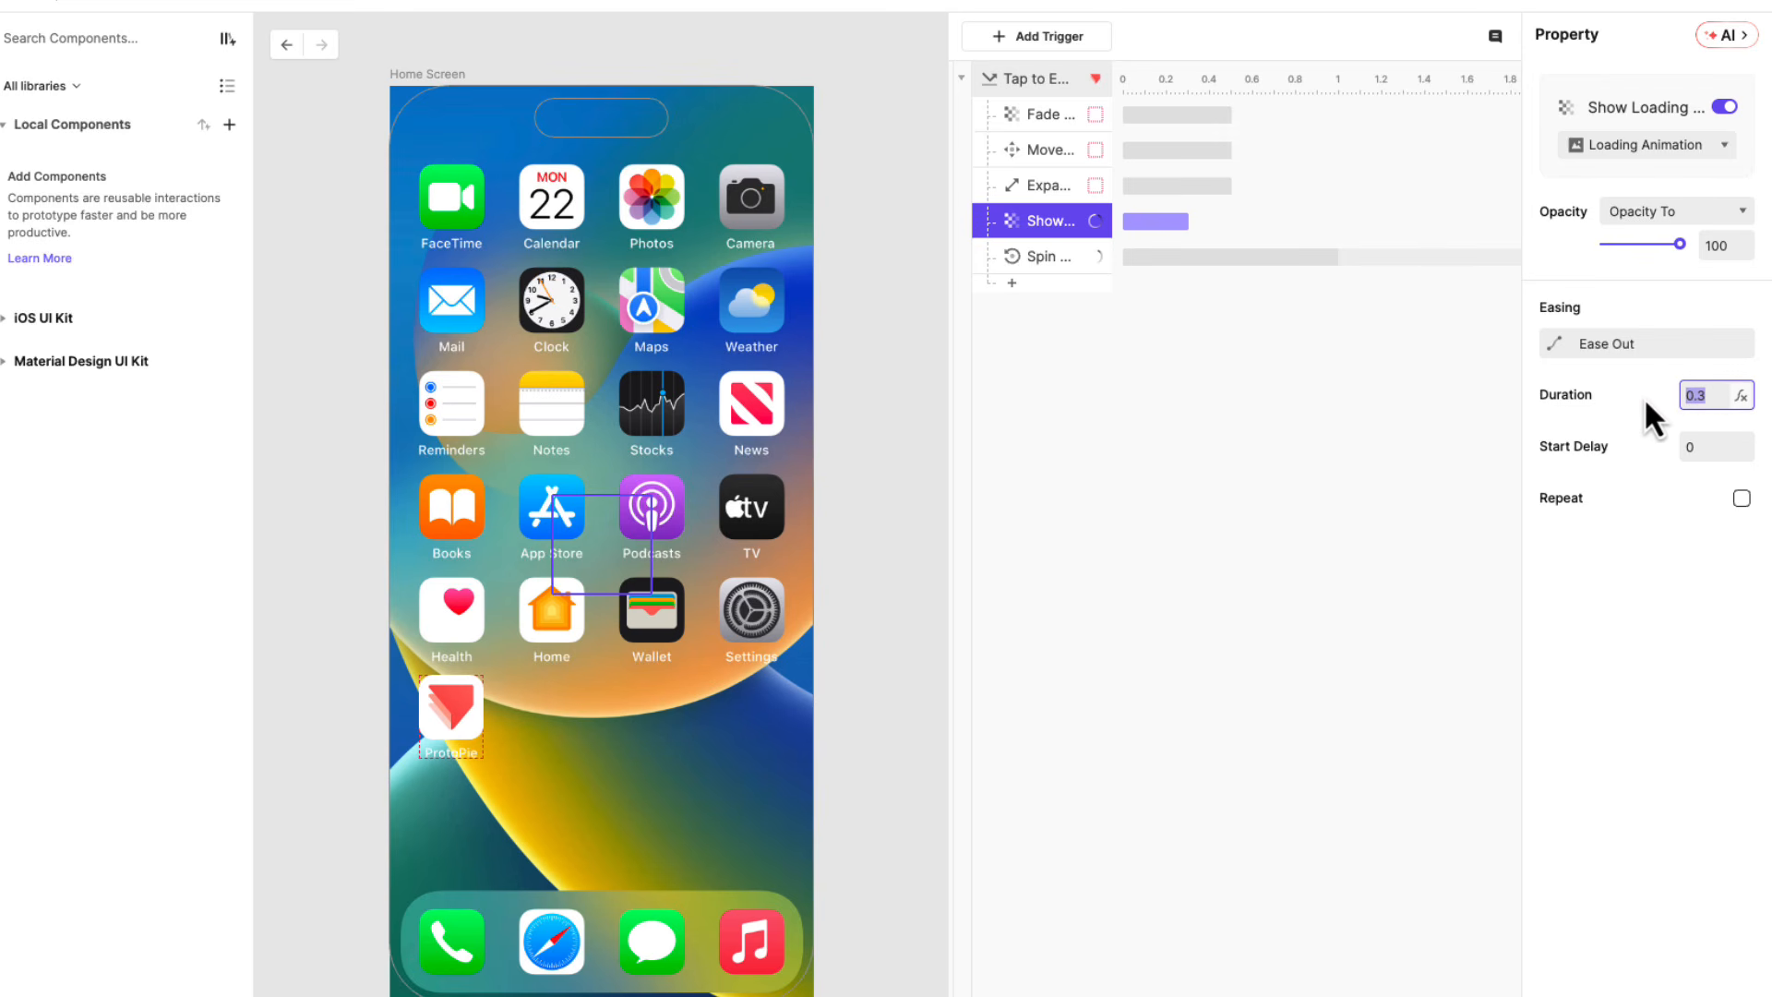
text(.2)
click(1689, 444)
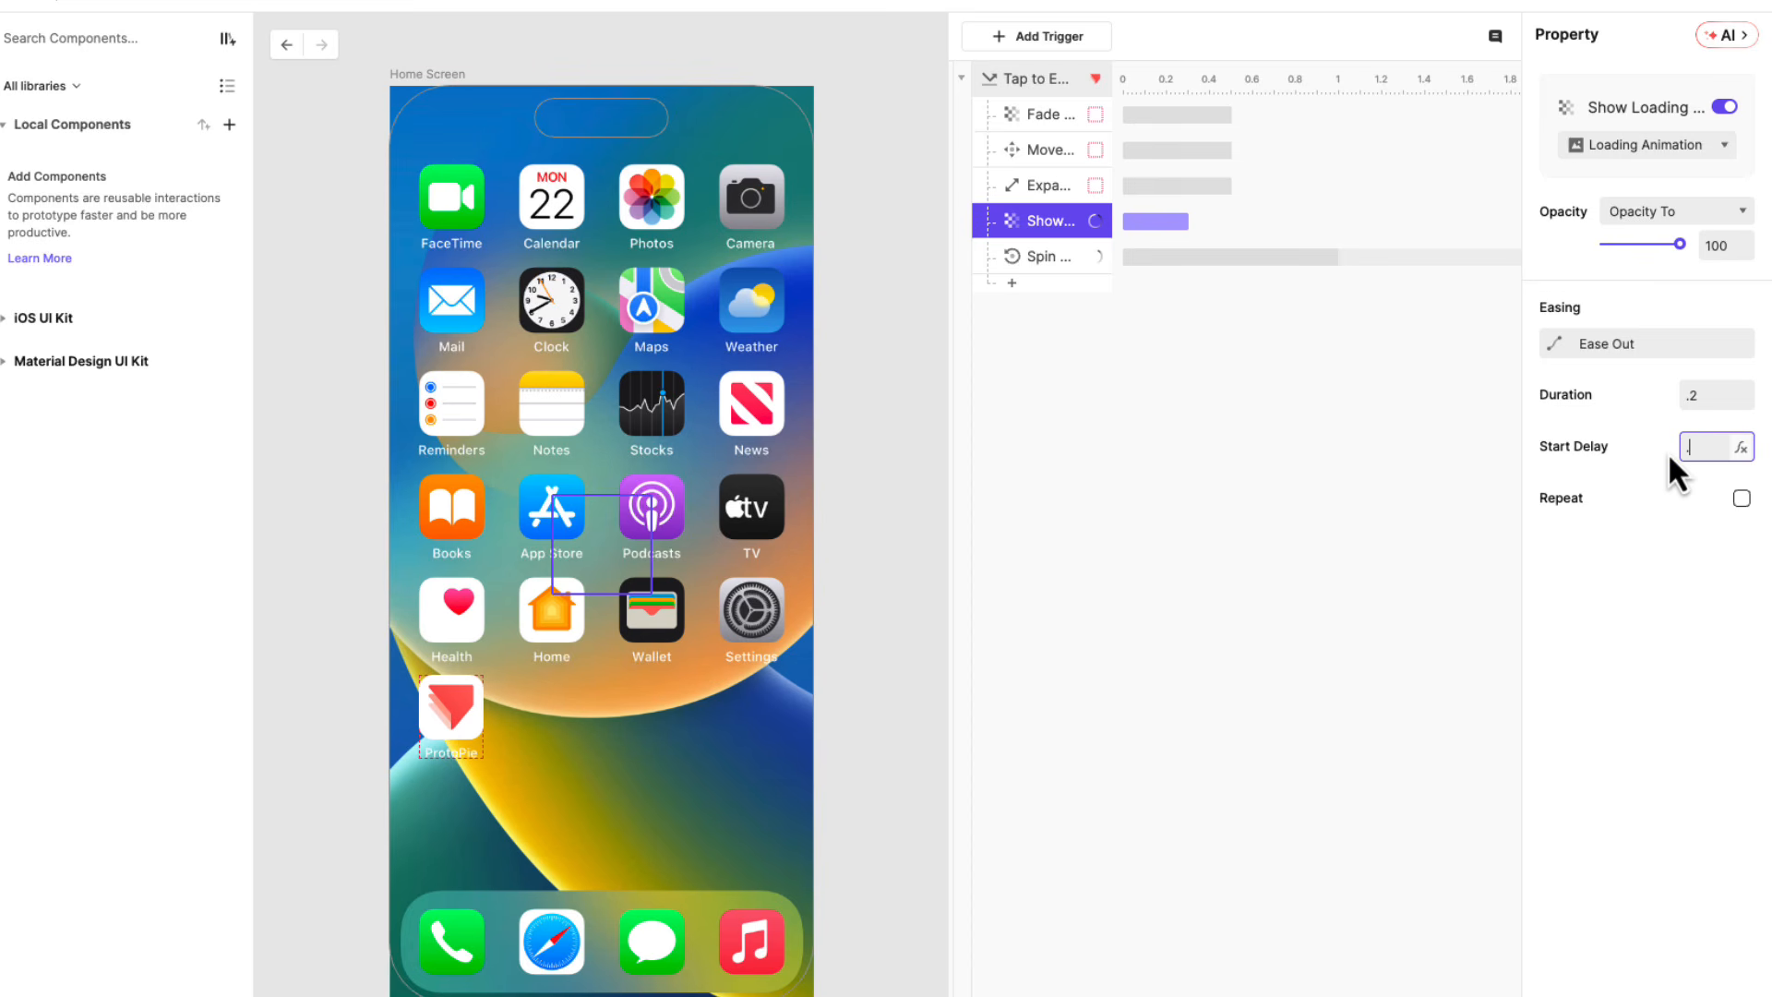
text(.4)
key(Return)
Set the Spin Animation response's easing to Ease In Out Cubic.
click(1043, 255)
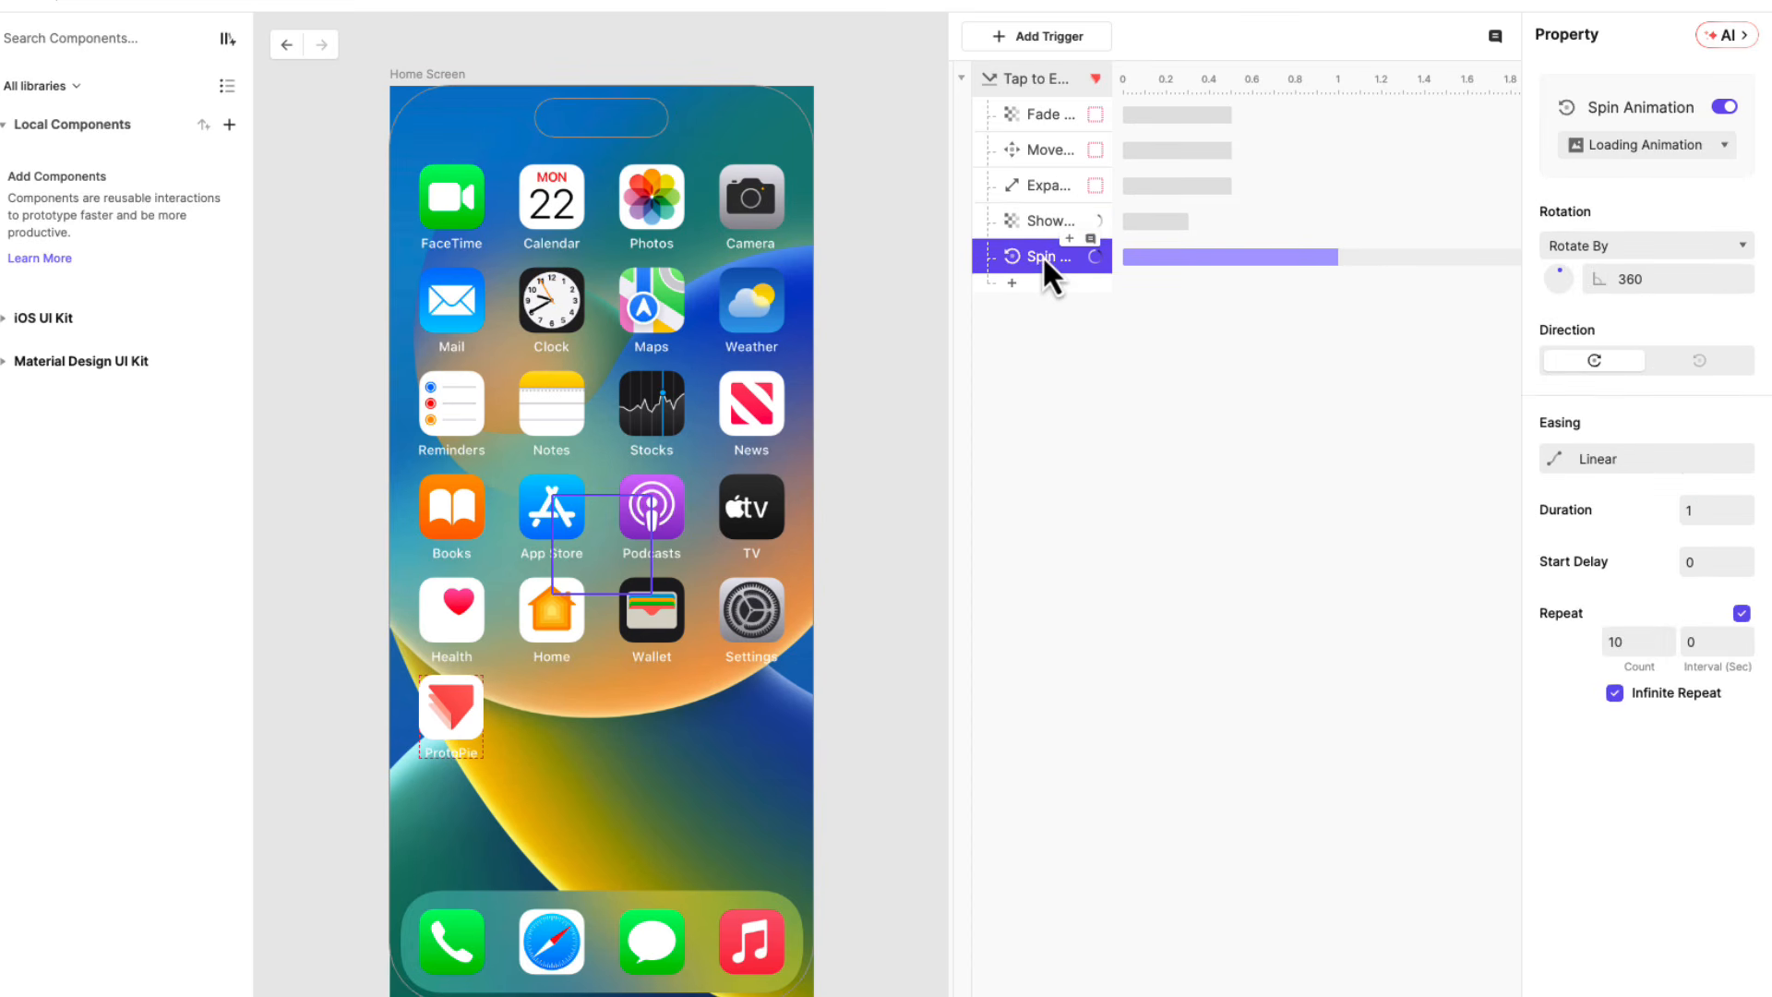
click(1606, 462)
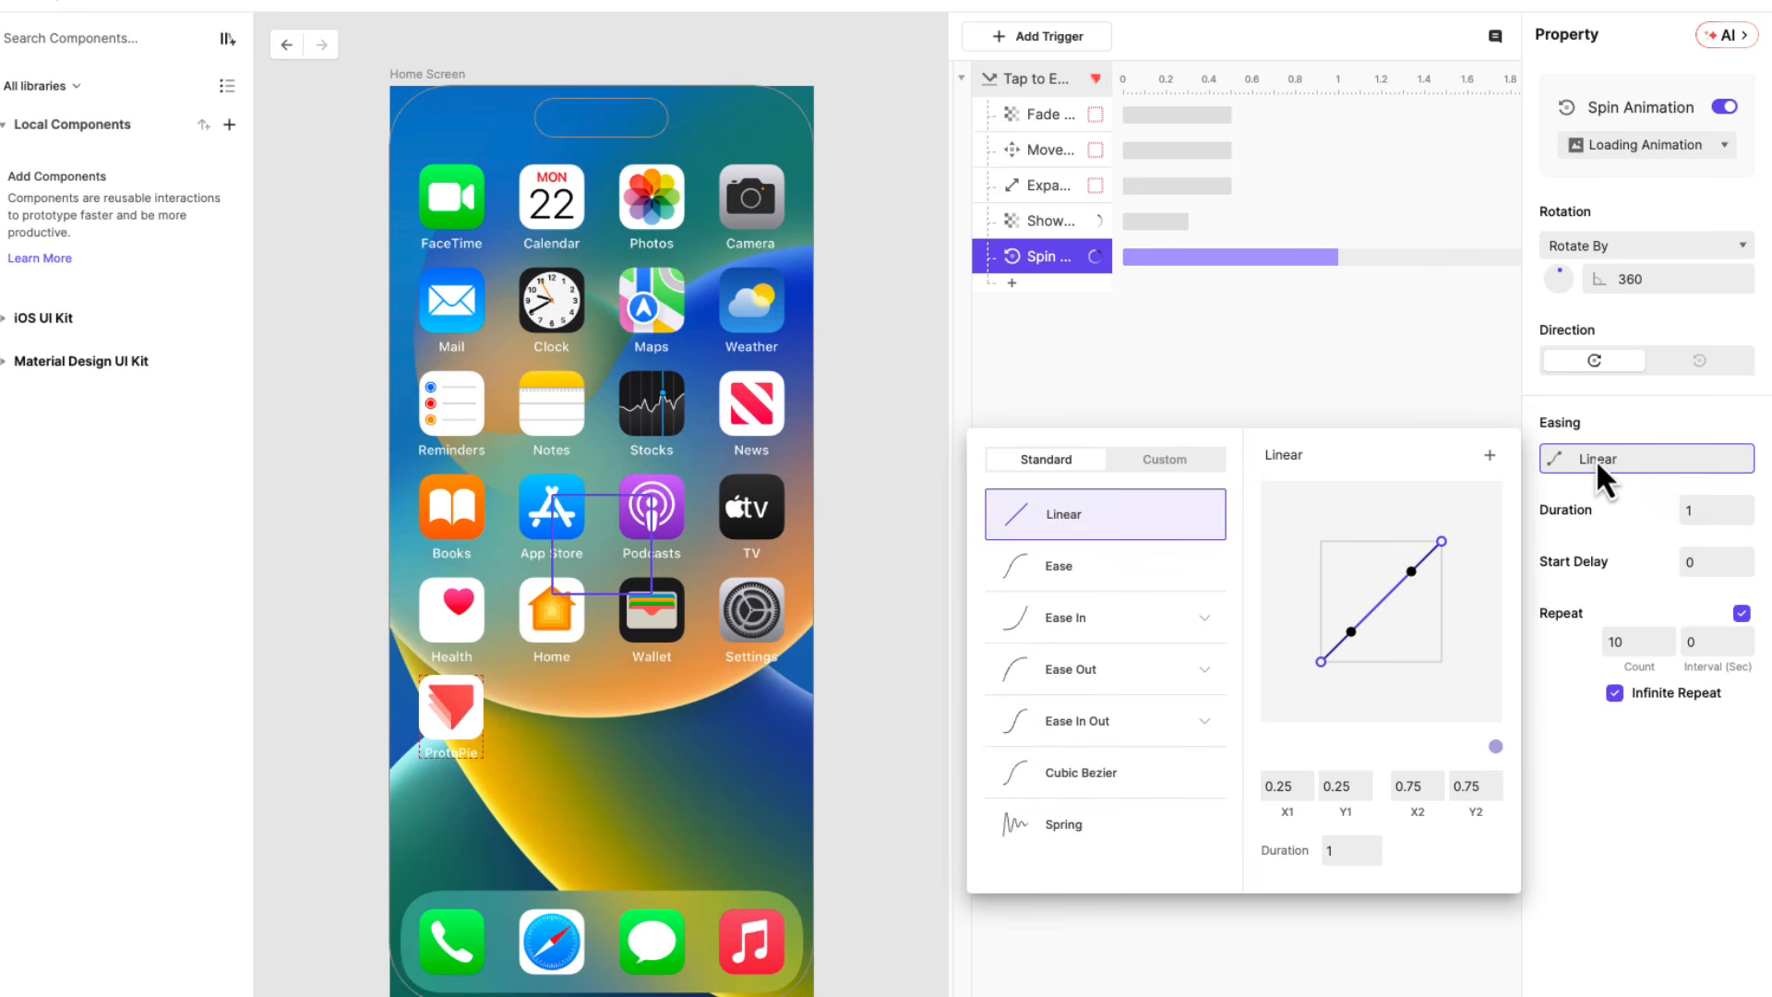
click(1128, 725)
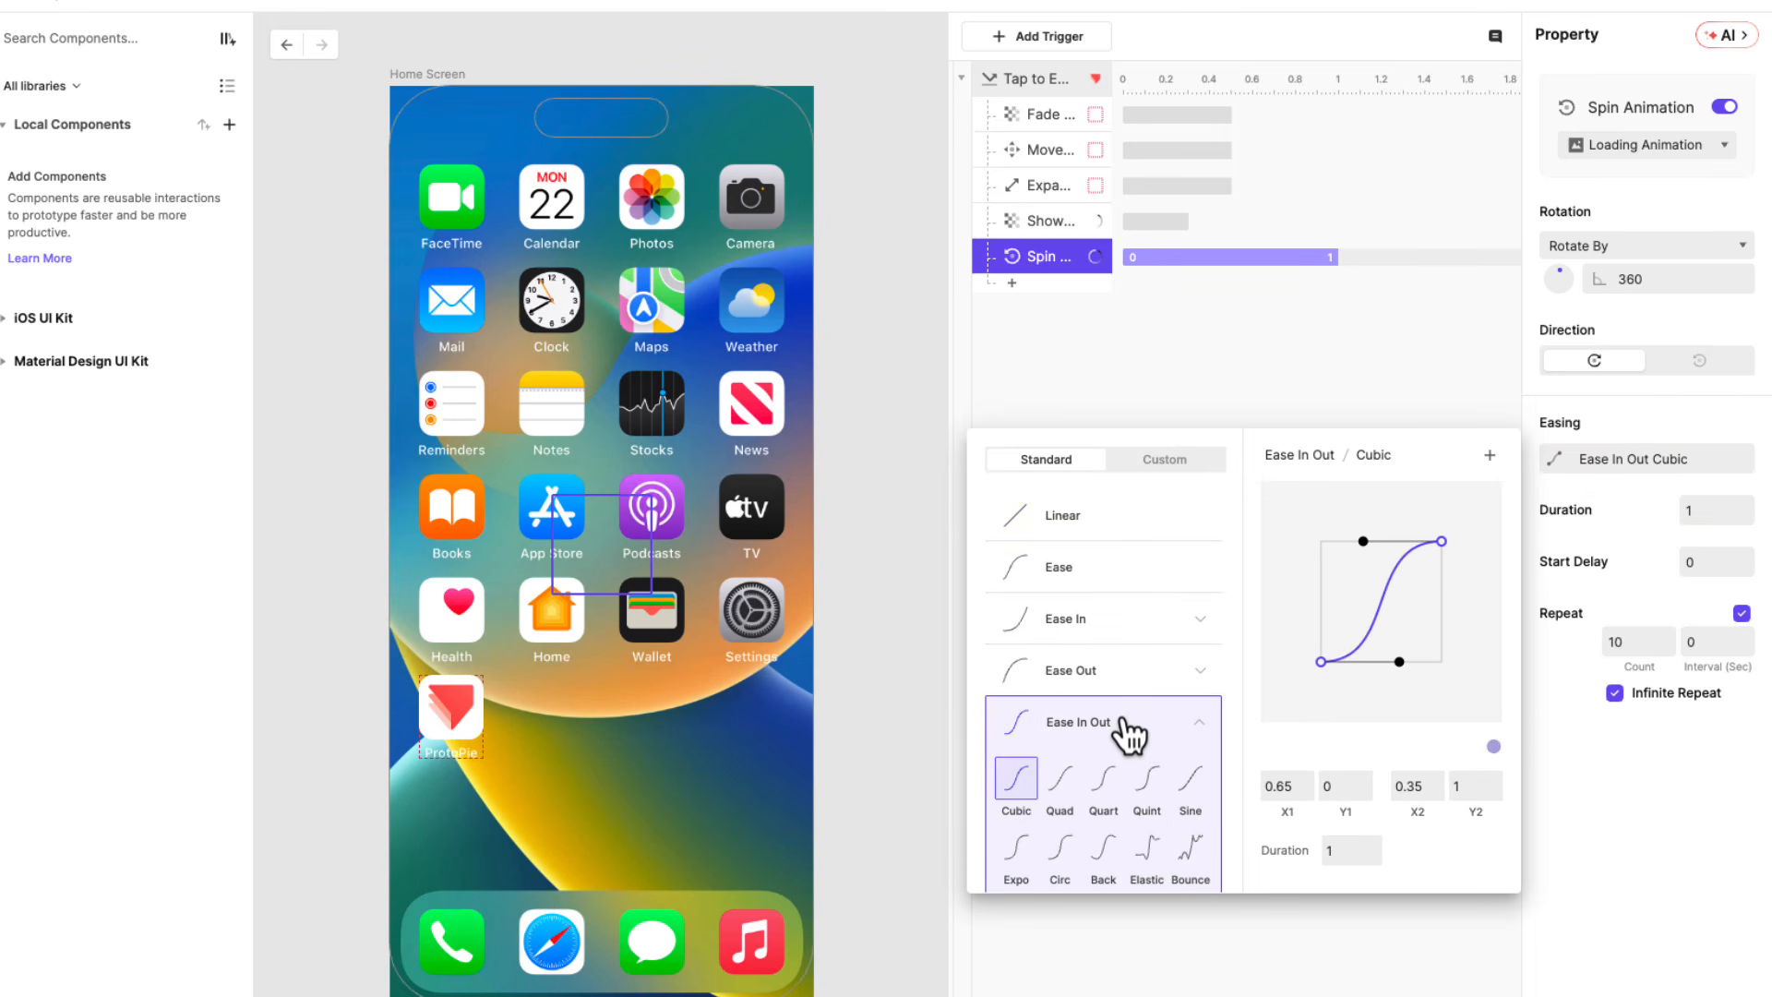
click(1293, 386)
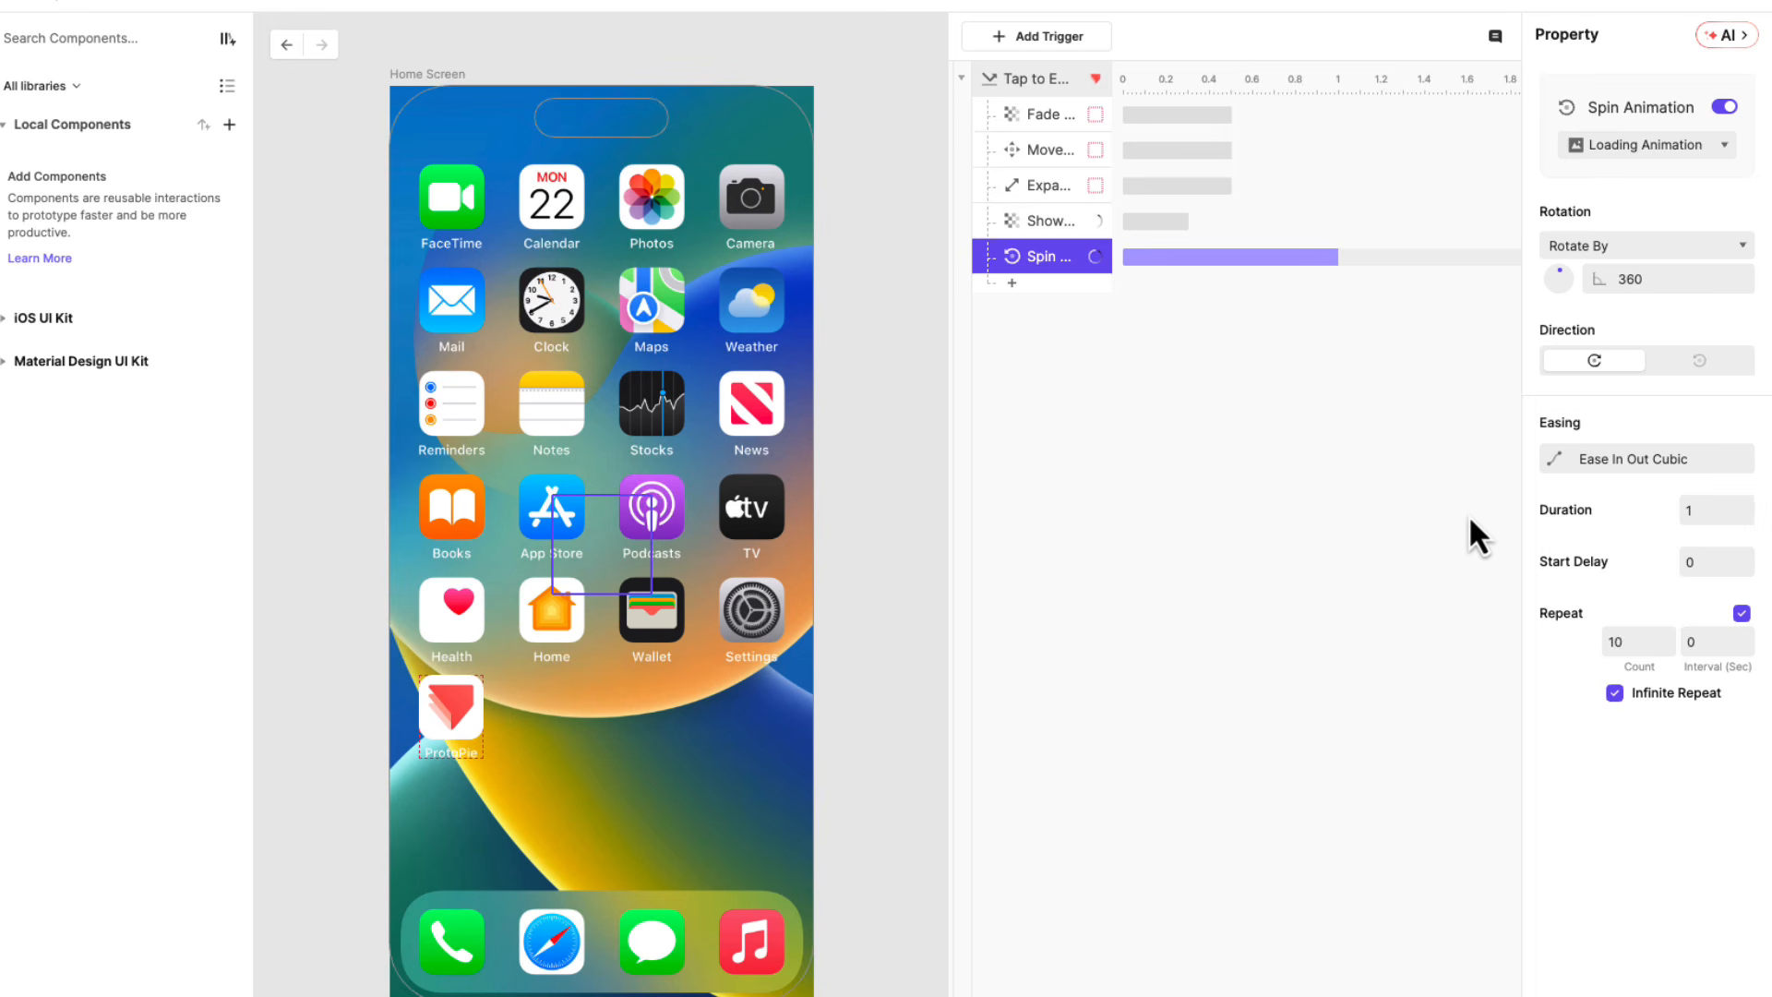
Set the Spin Animation response's start delay to 0.6 seconds and turn off its repeat.
click(1712, 510)
click(1697, 561)
key(Return)
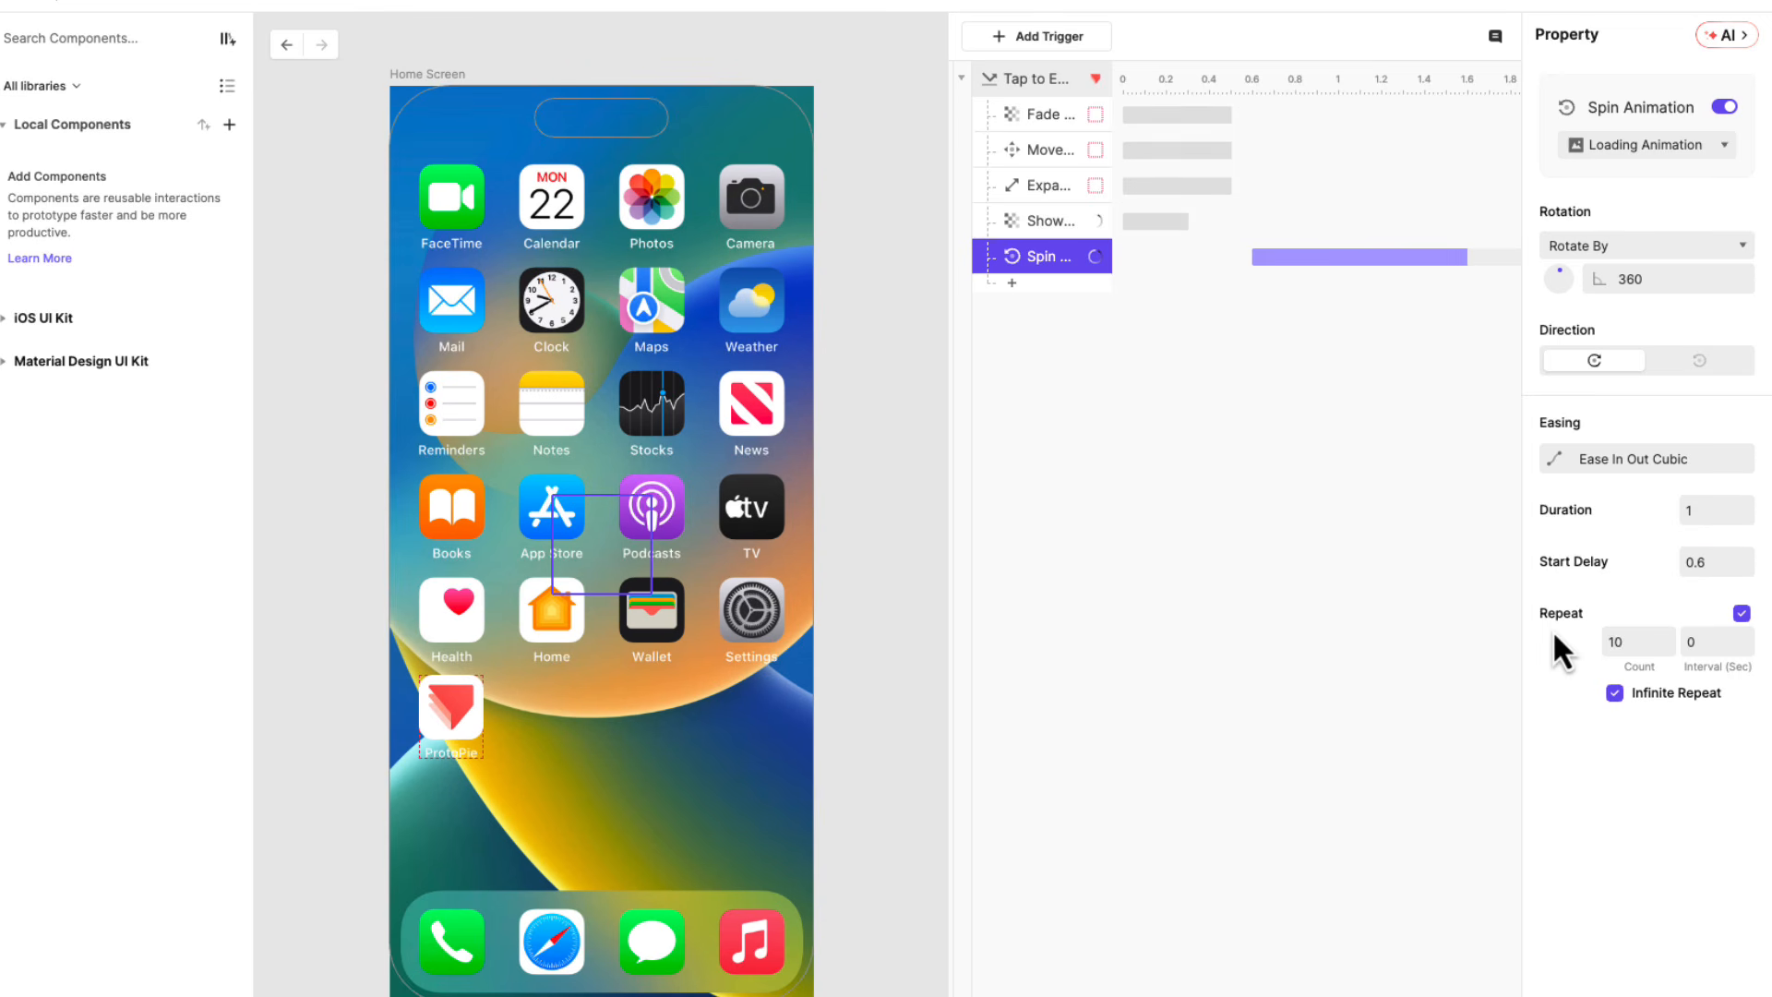
click(1741, 613)
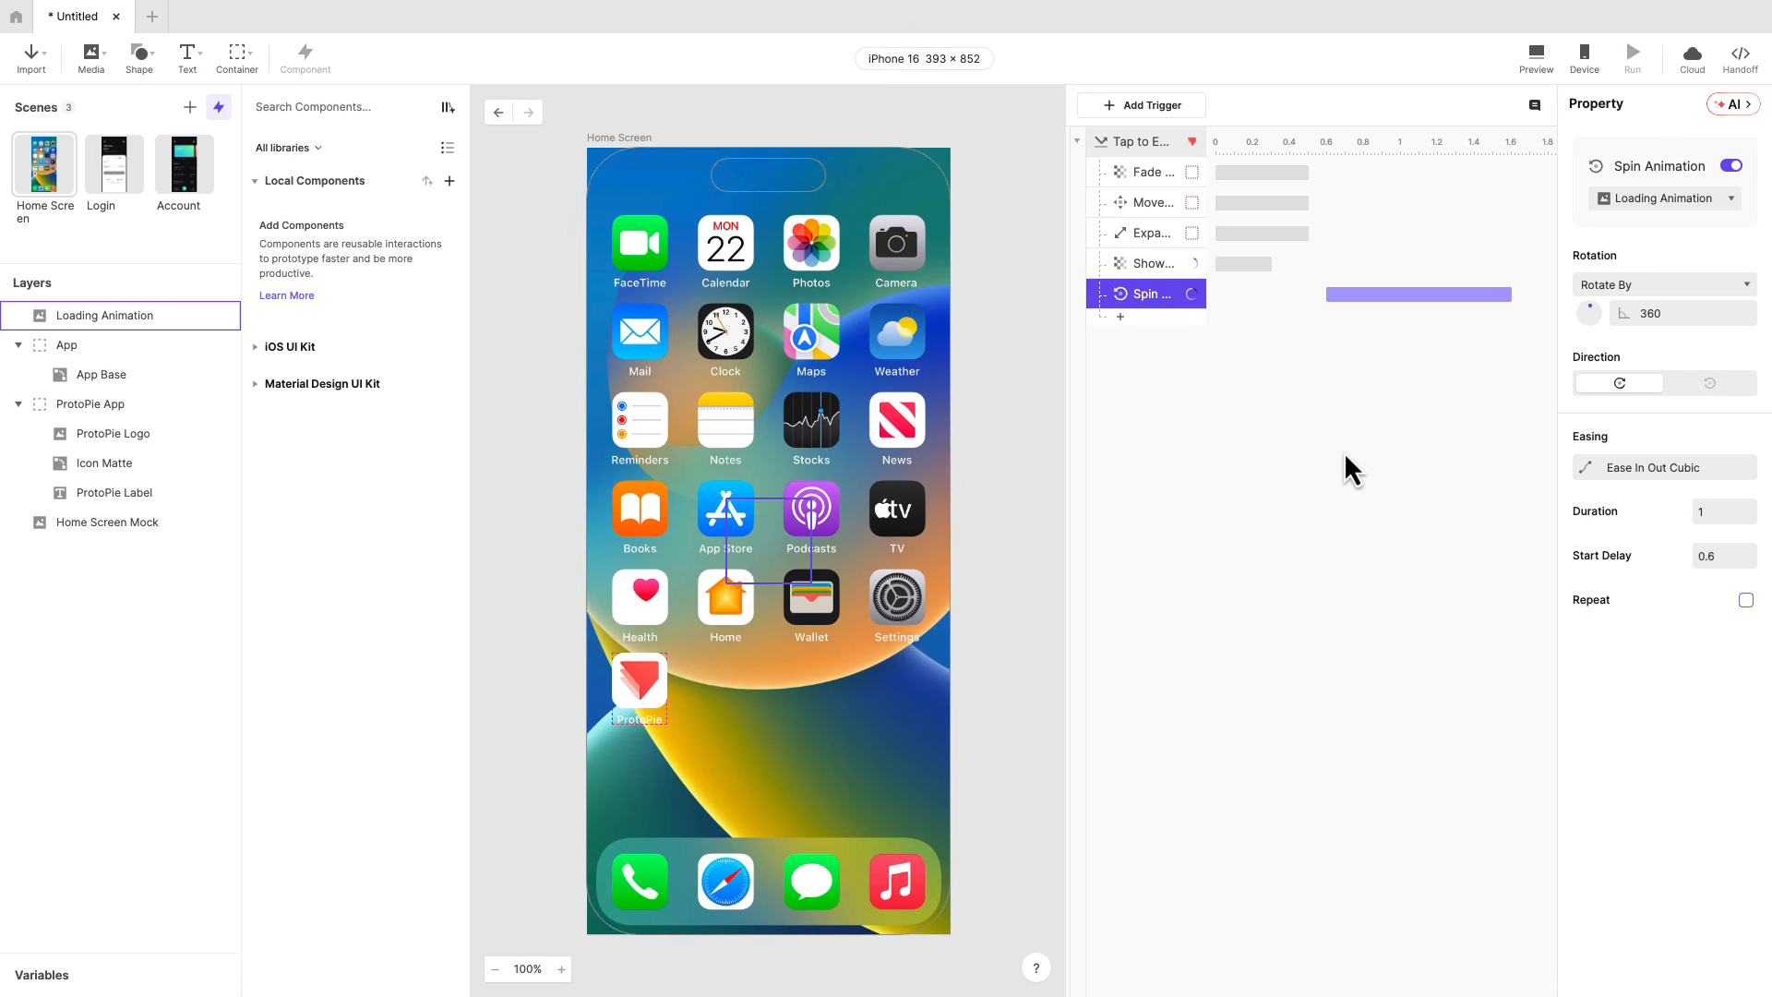
click(1345, 452)
Preview tapping the ProtoPie app icon to check the retimed Loading Animation.
click(1536, 55)
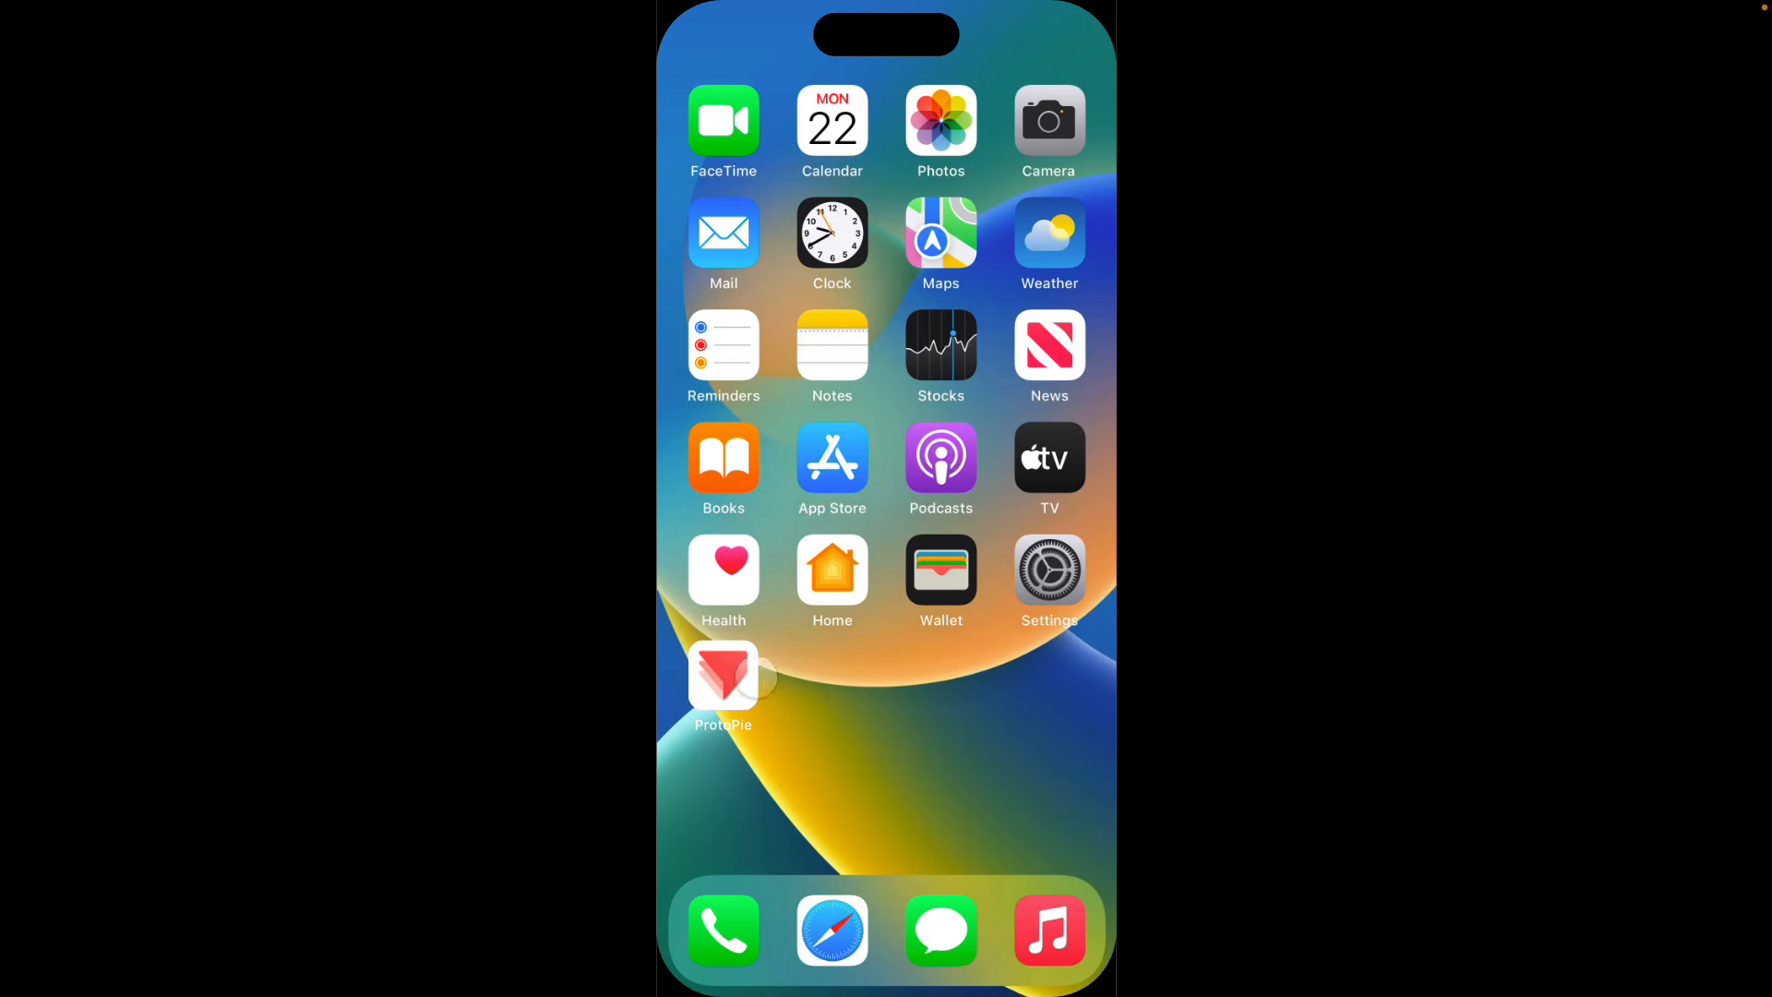
click(728, 670)
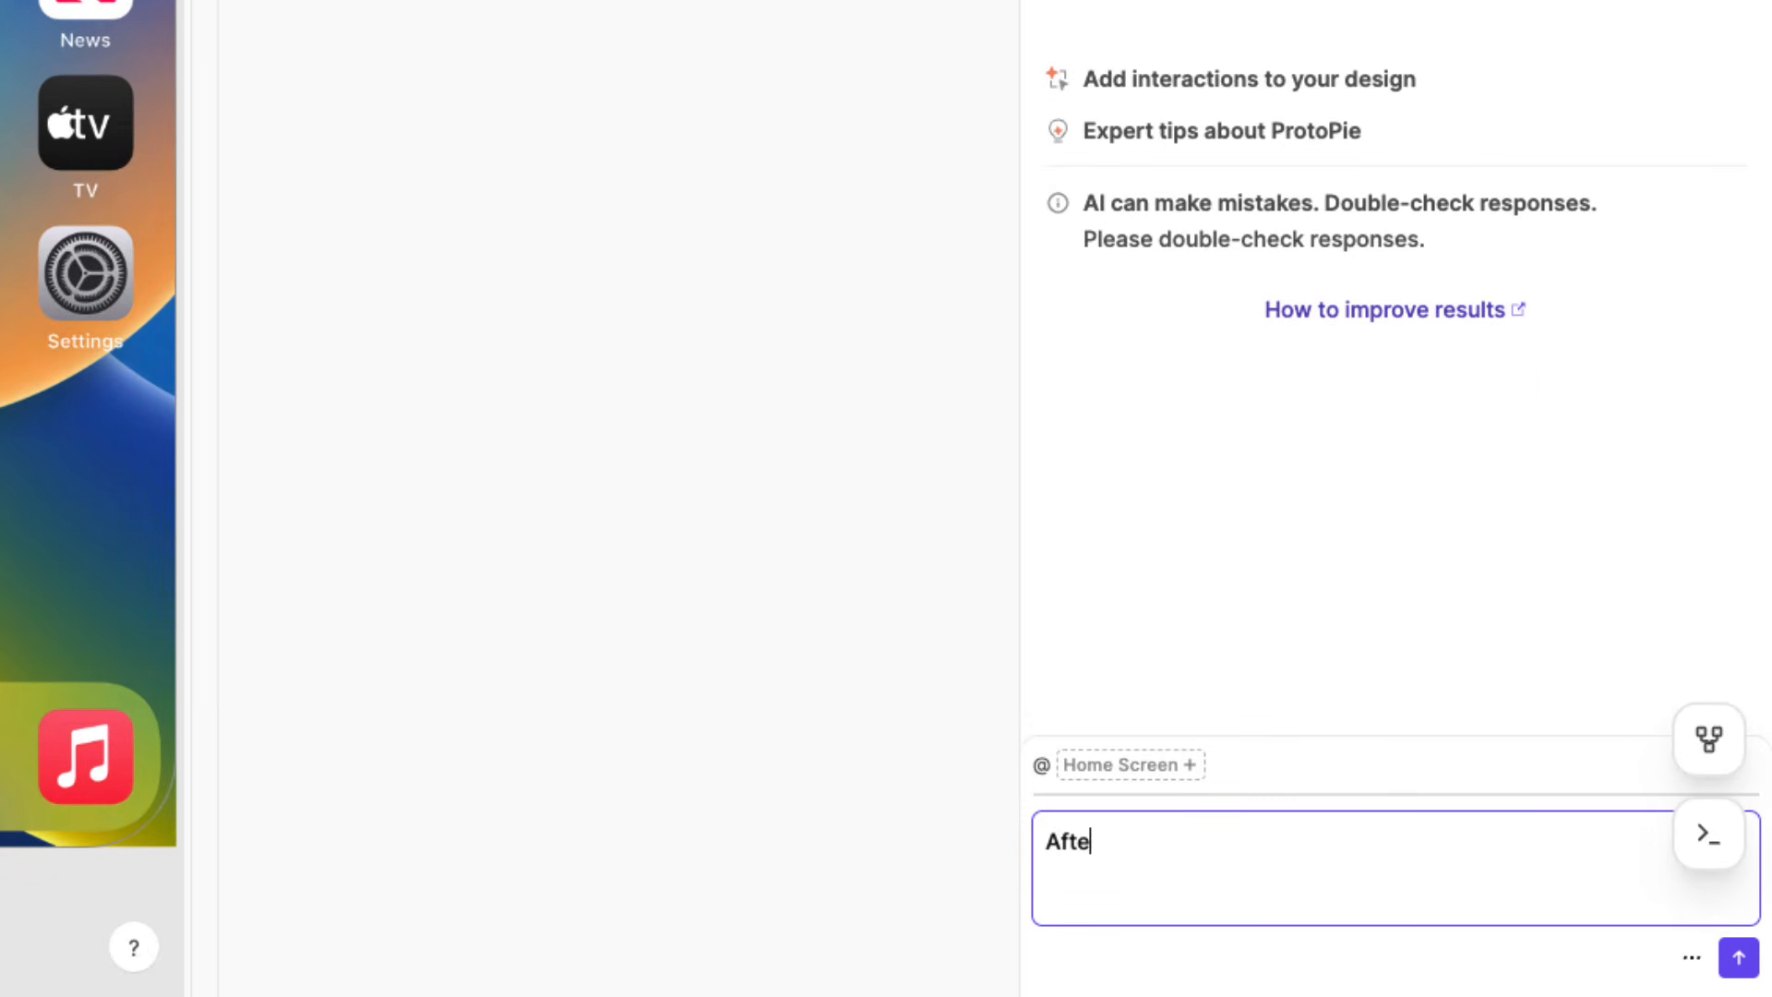
Prompt ProtoPie AI: "After Loading Animation rotates at 1.6s, add for the Home Screen scene to automatically jump to the Login scene." and preview the icon tap.
text(@lo)
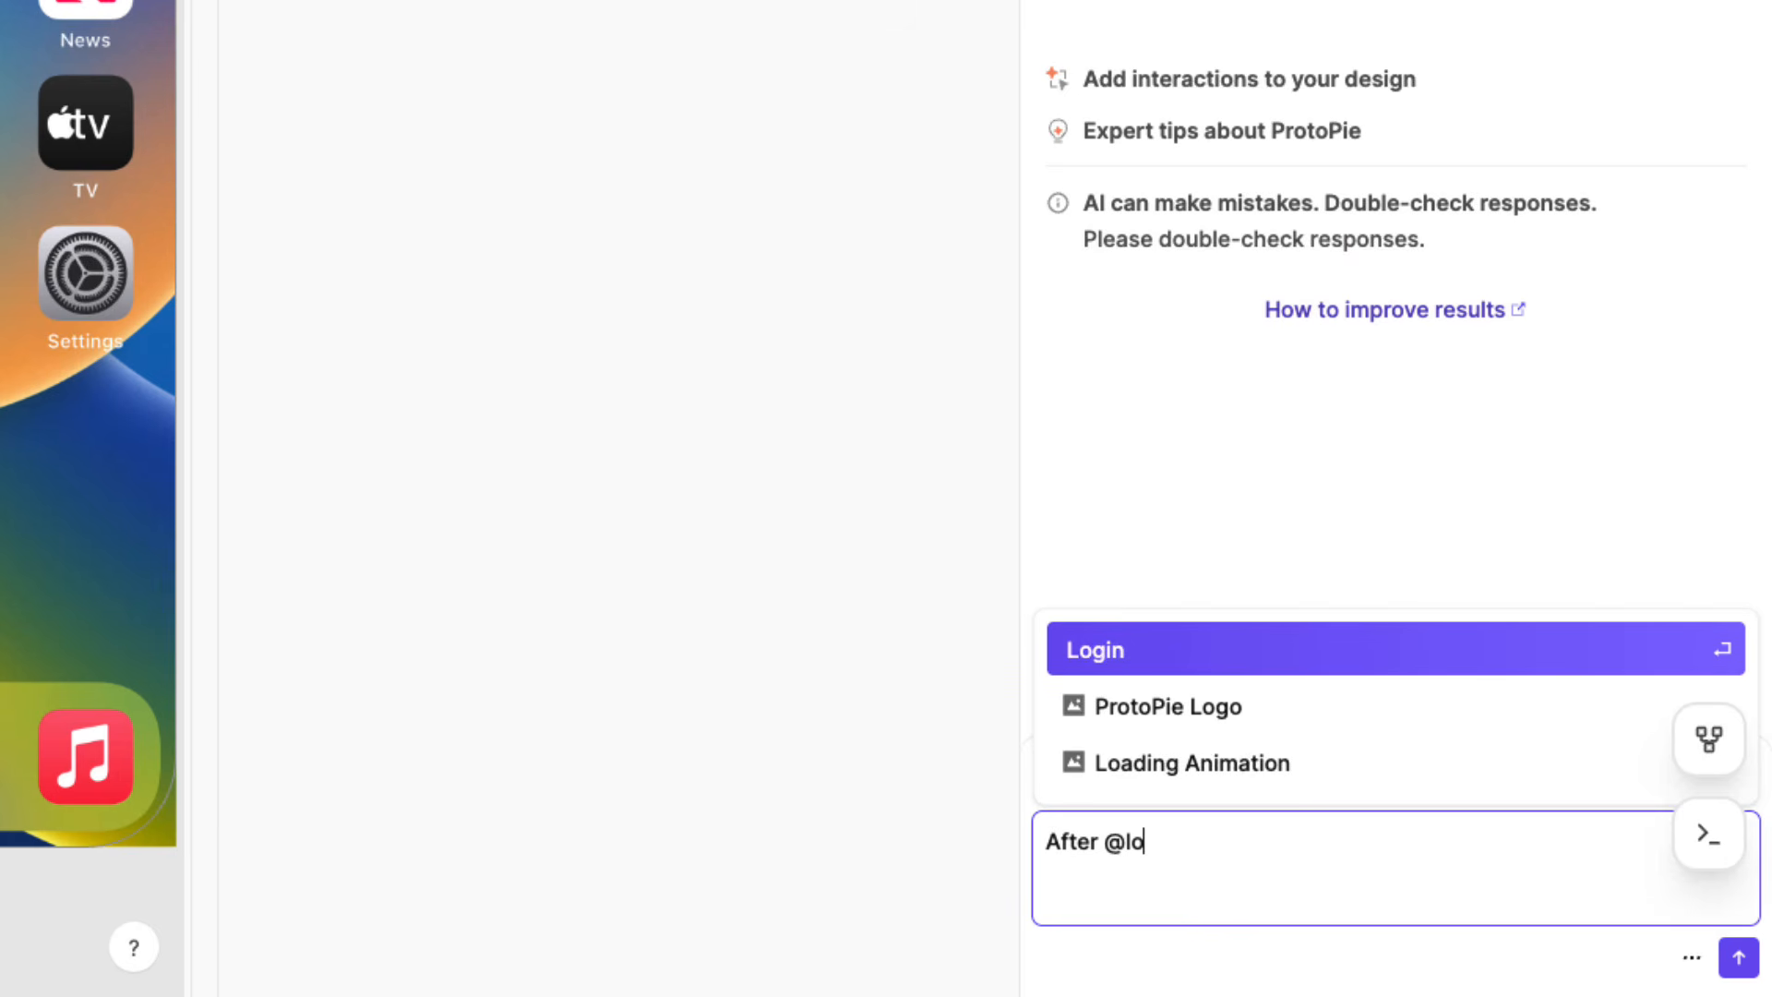
key(Down)
key(Down)
key(Return)
text(scene.)
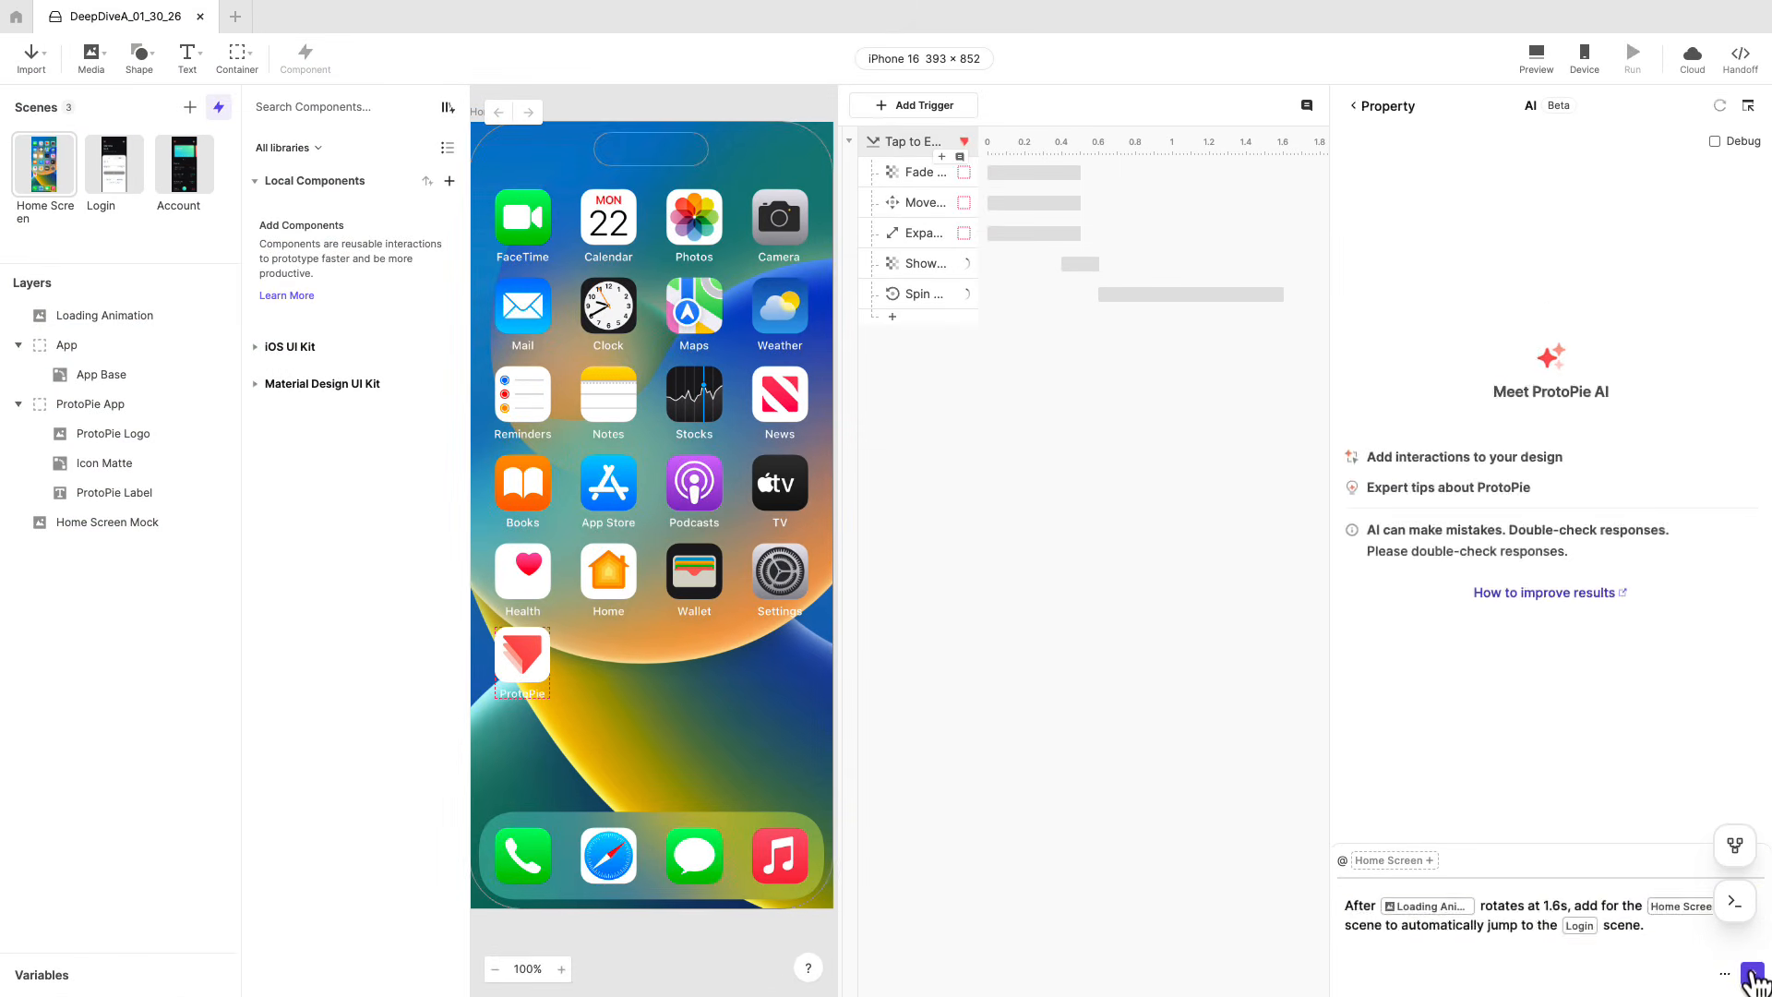
key(Return)
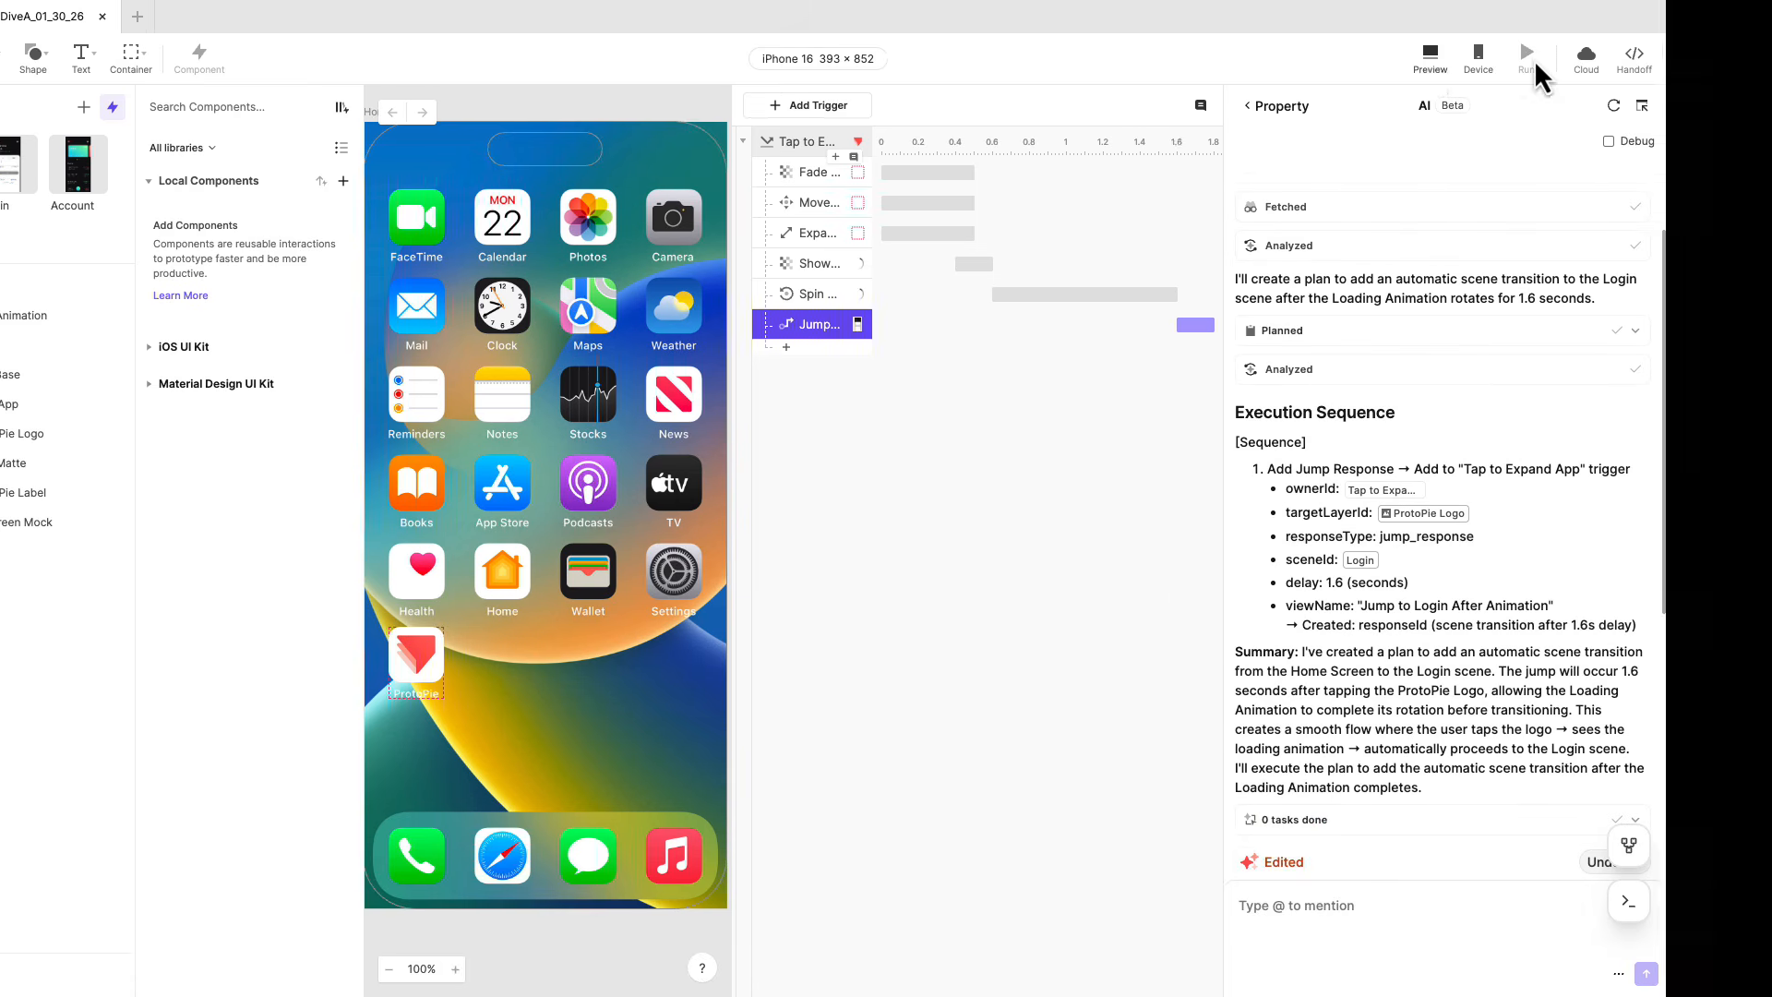
click(1533, 59)
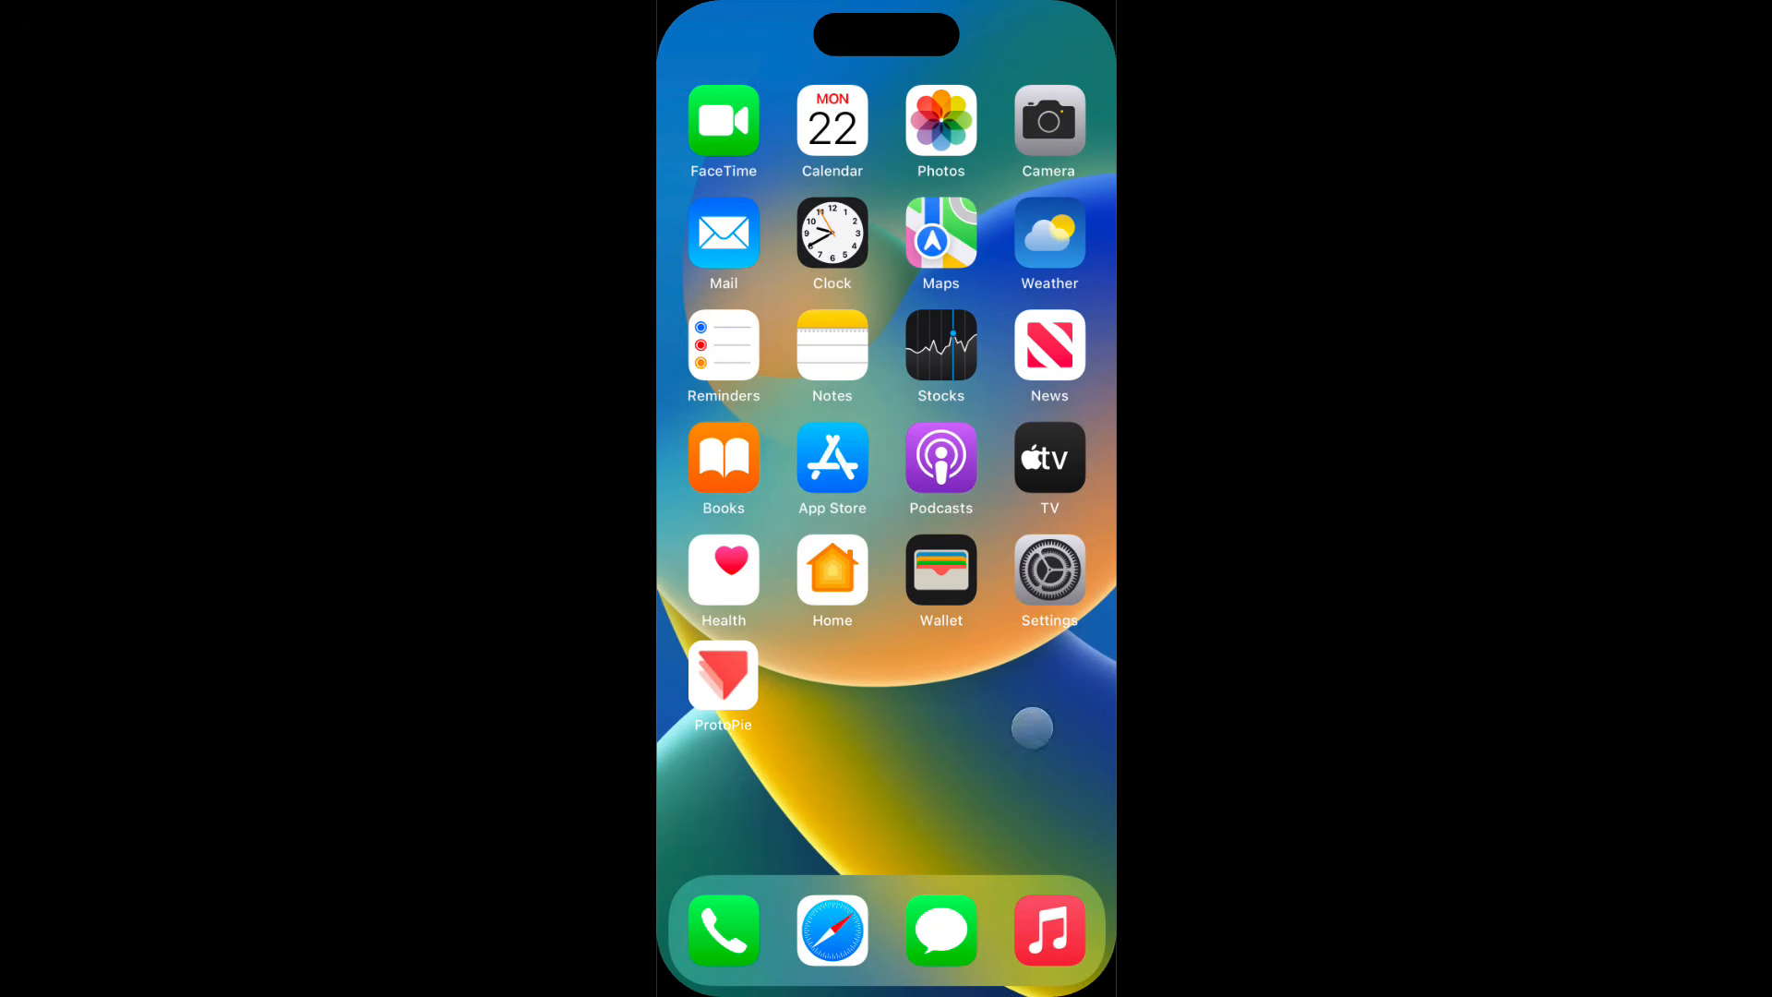
click(724, 669)
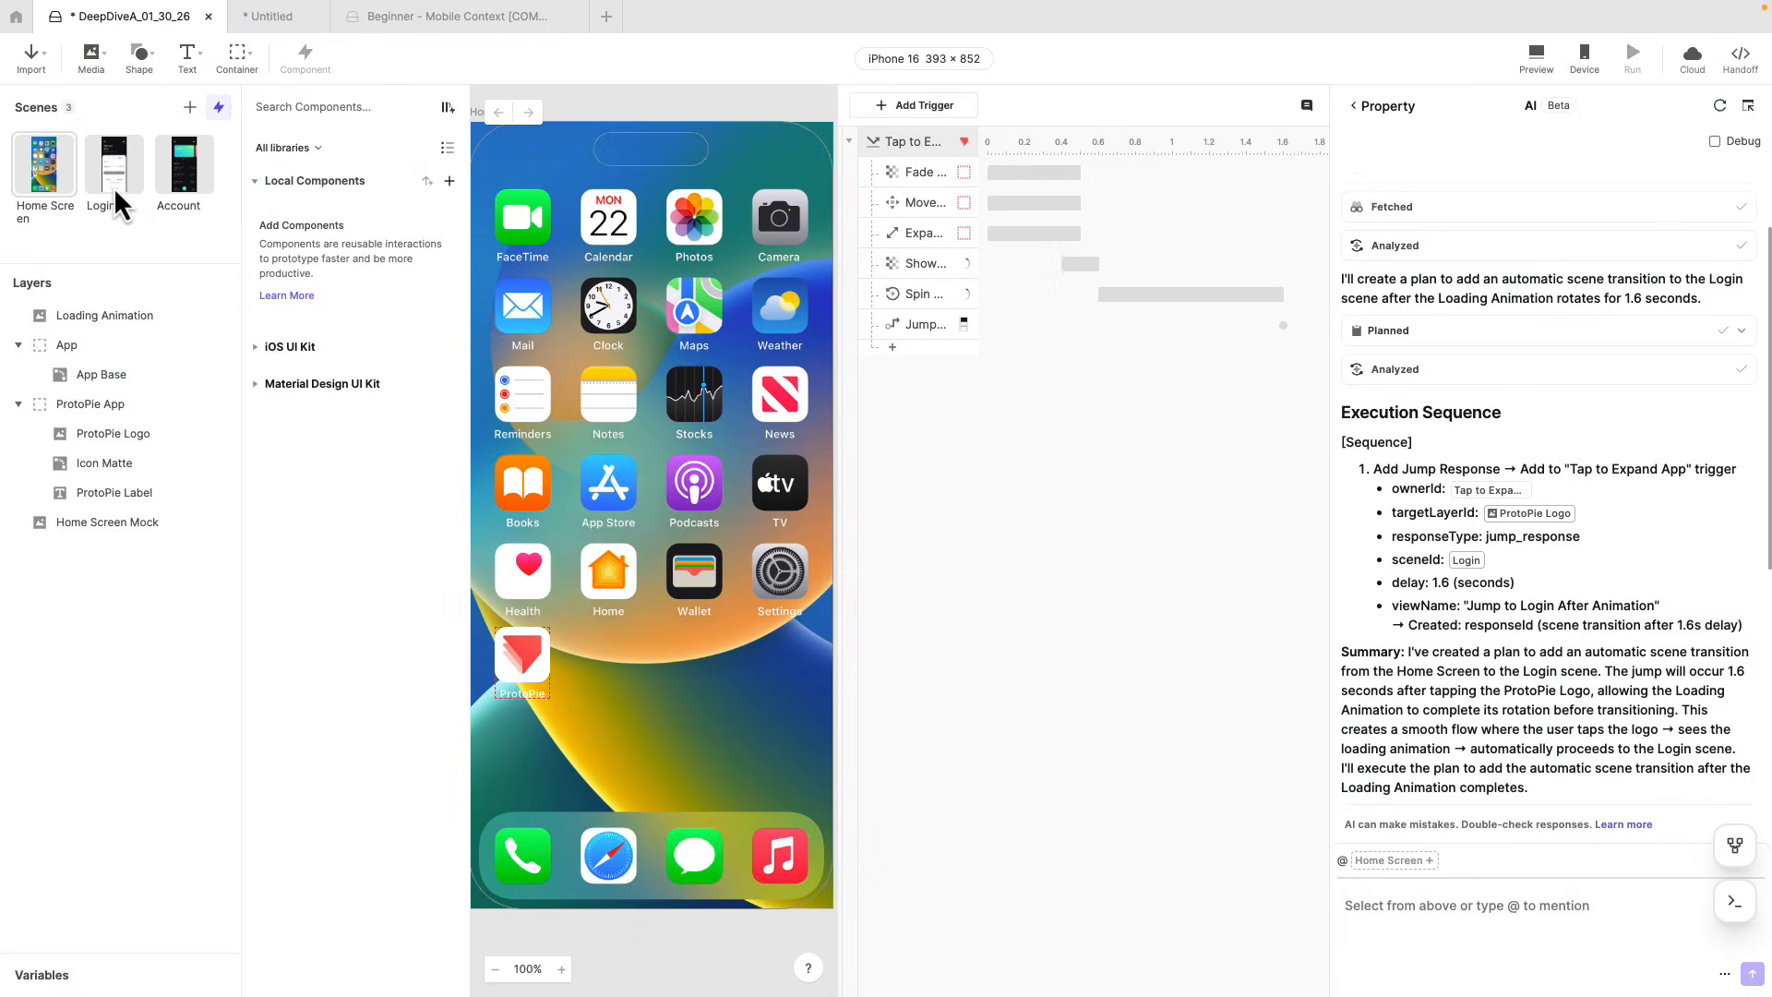
In the Login scene, prompt ProtoPie AI "Create a text input box." and place the new text input over the password field.
click(115, 166)
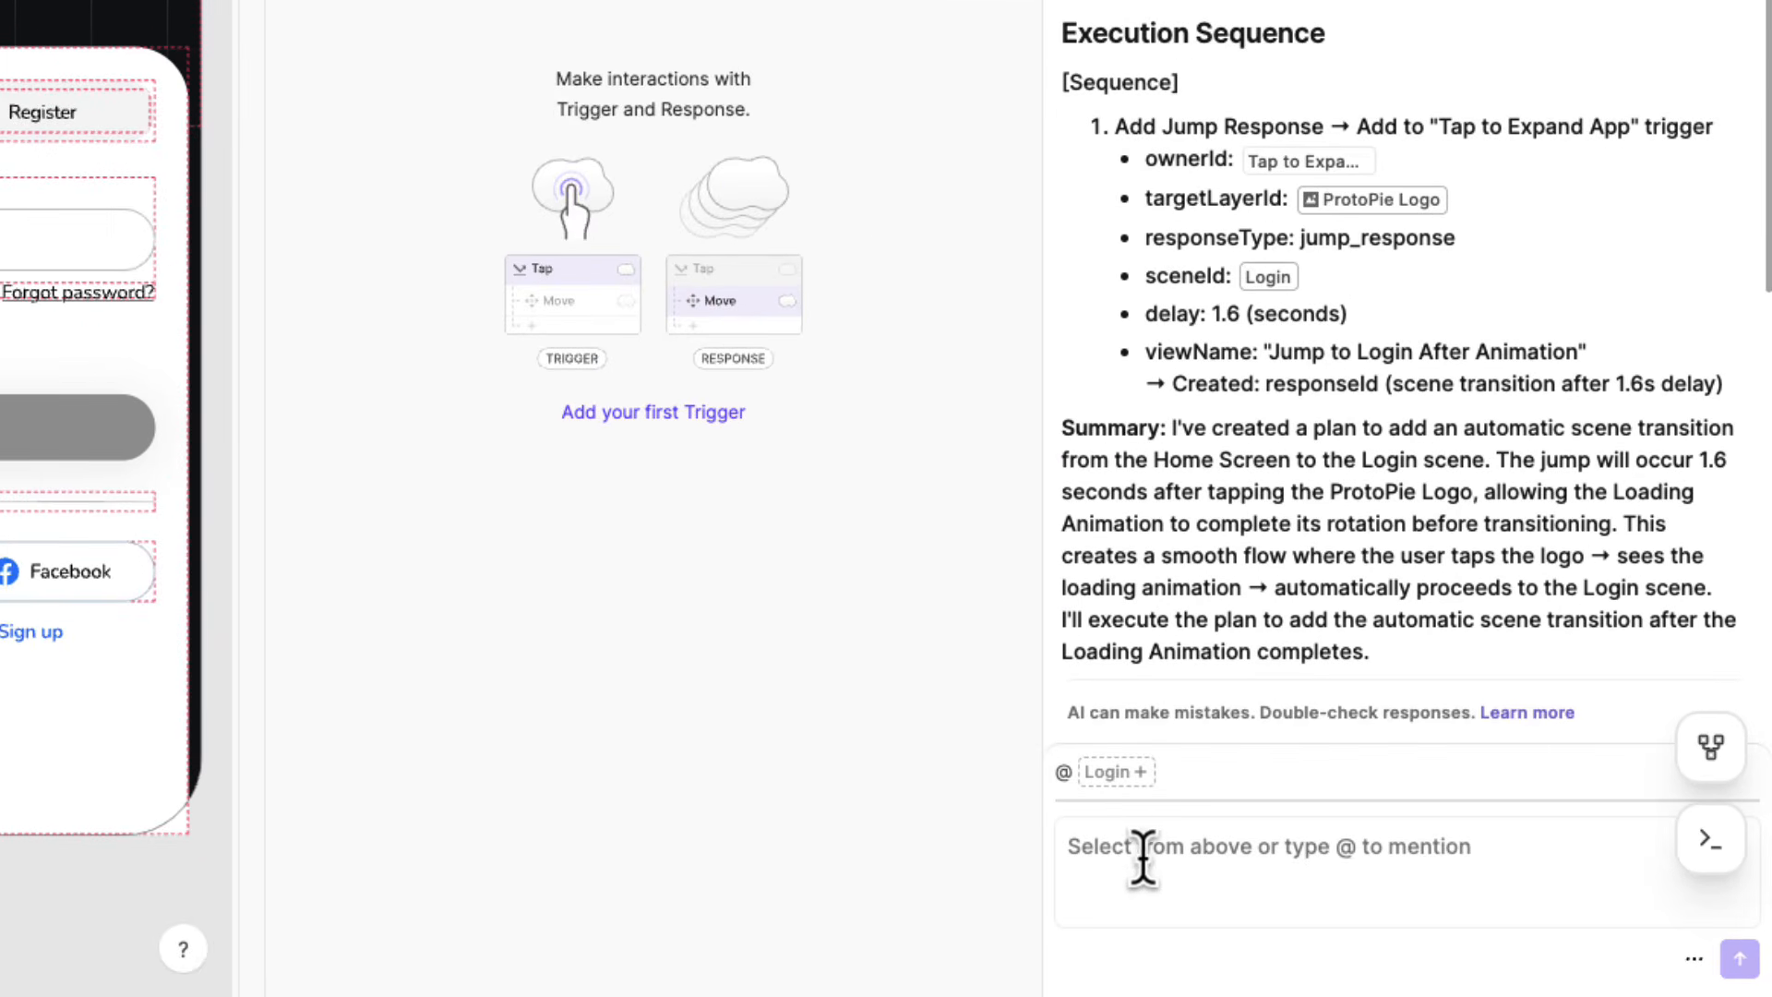
click(1385, 904)
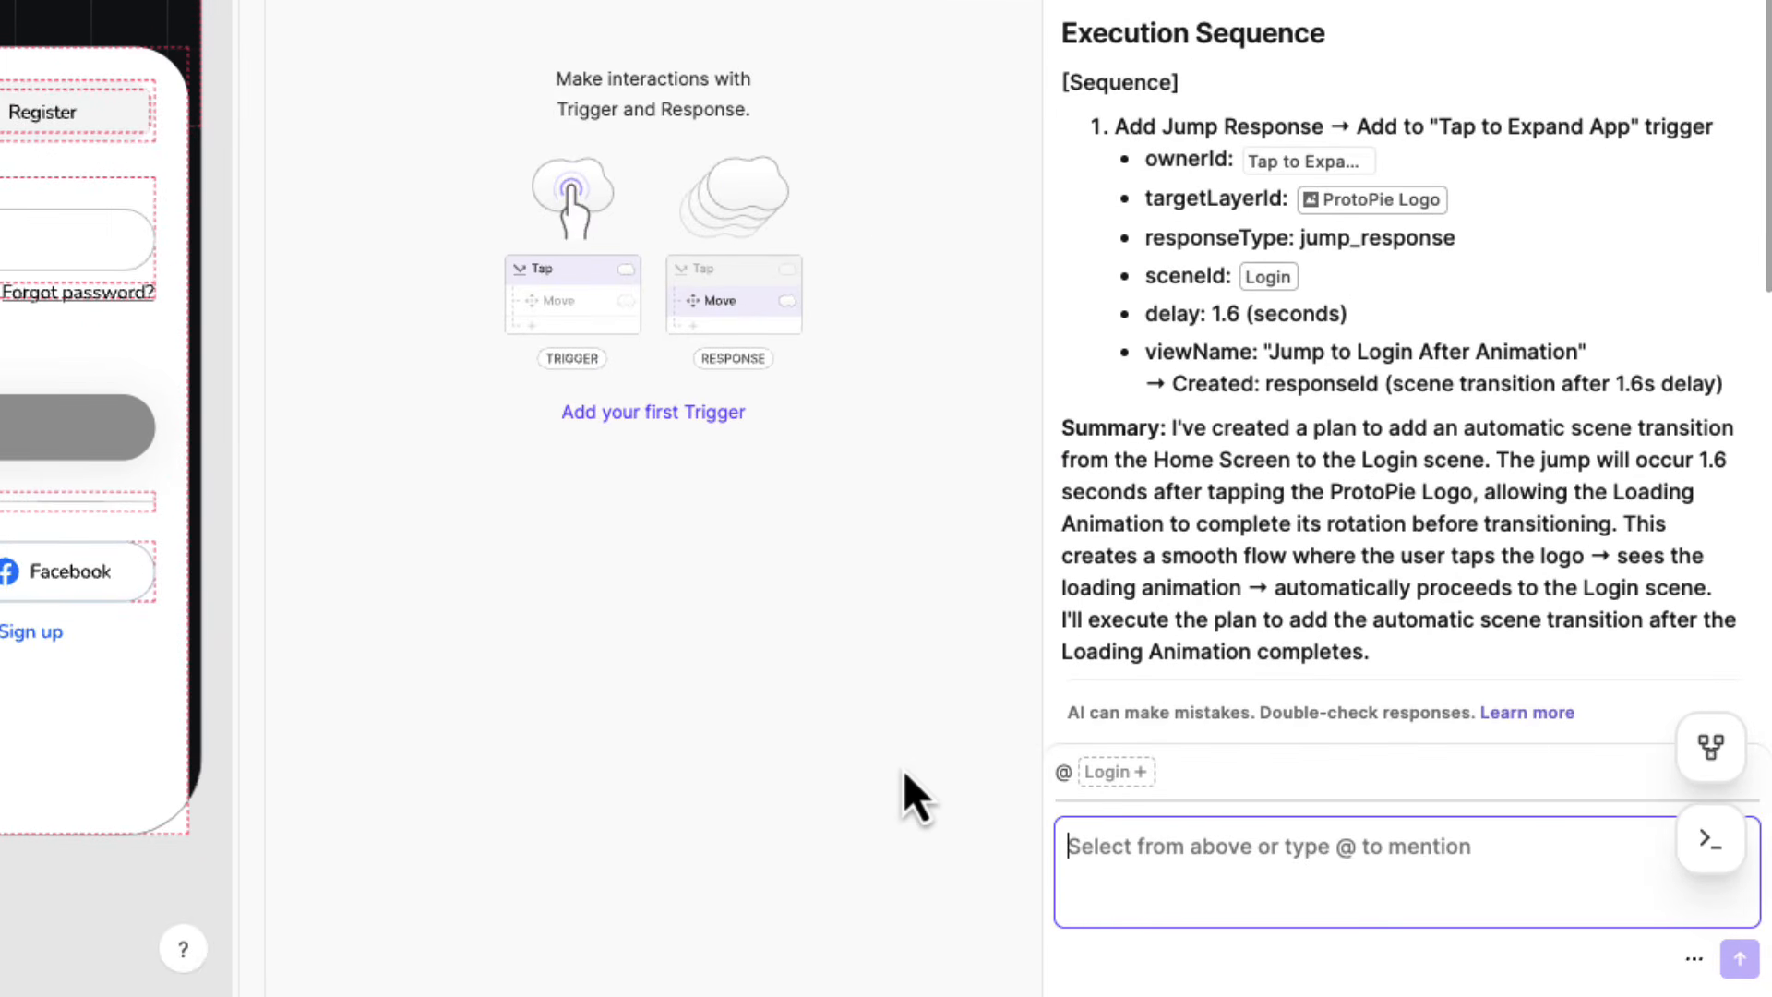
text(Create a text input box.)
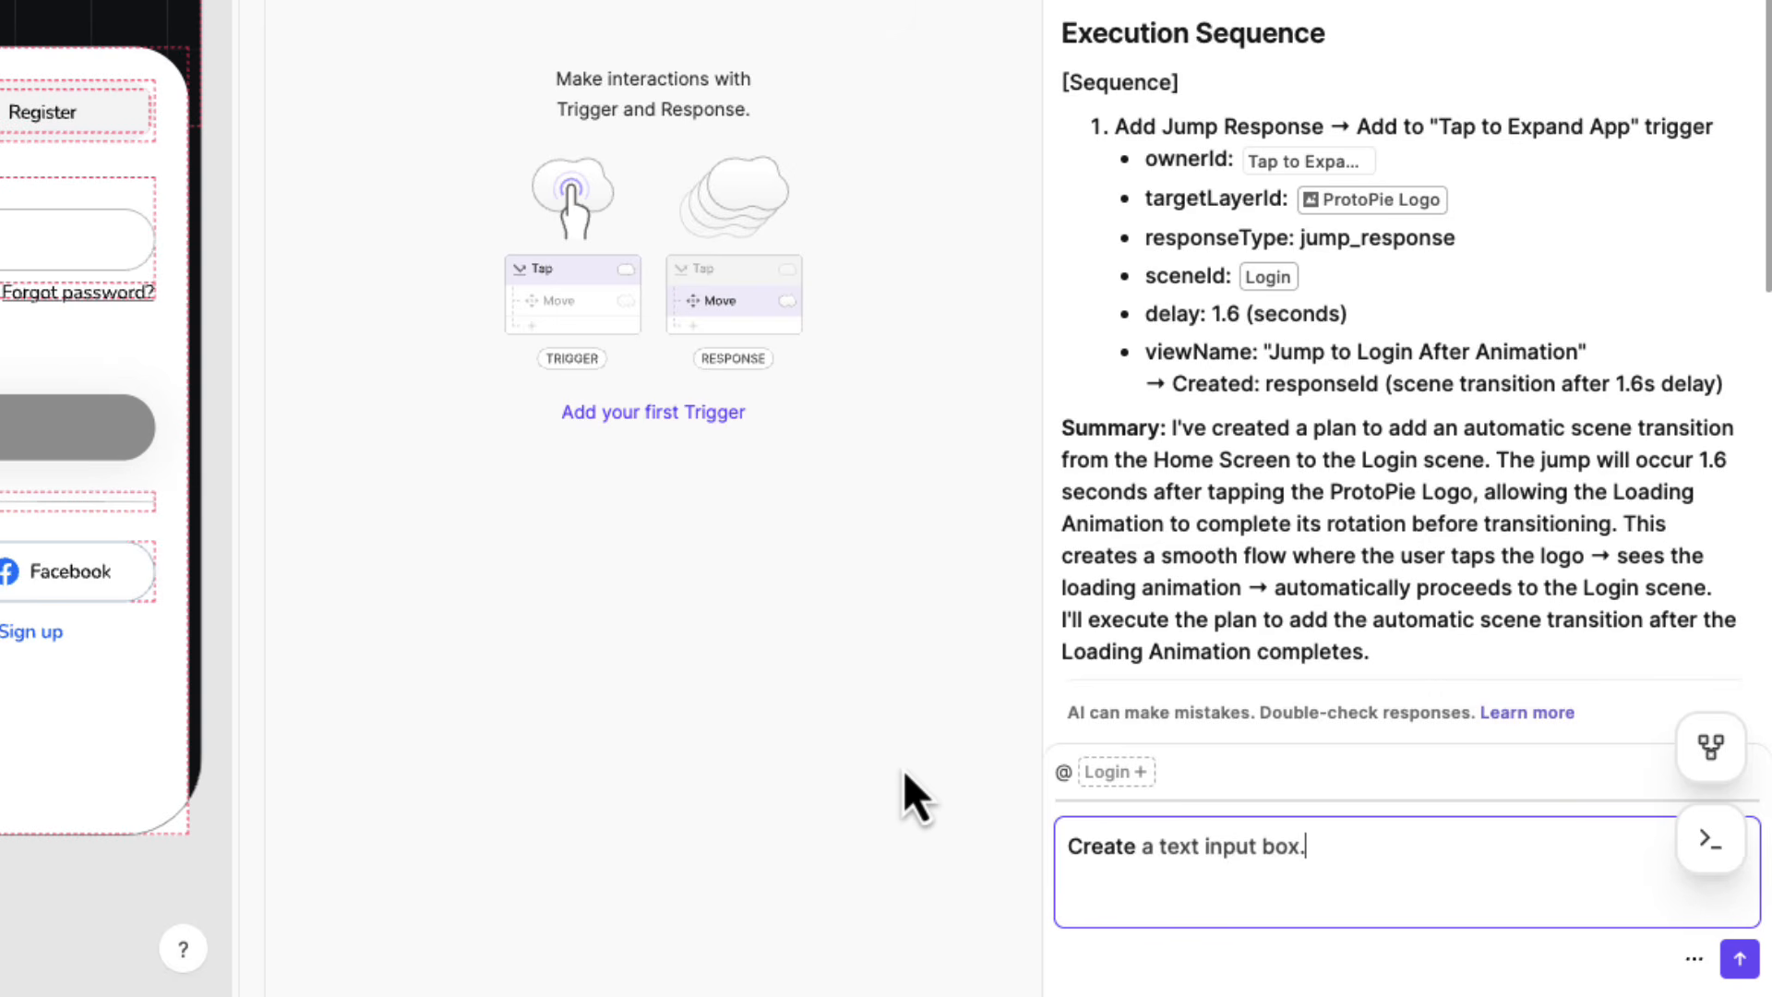
key(Return)
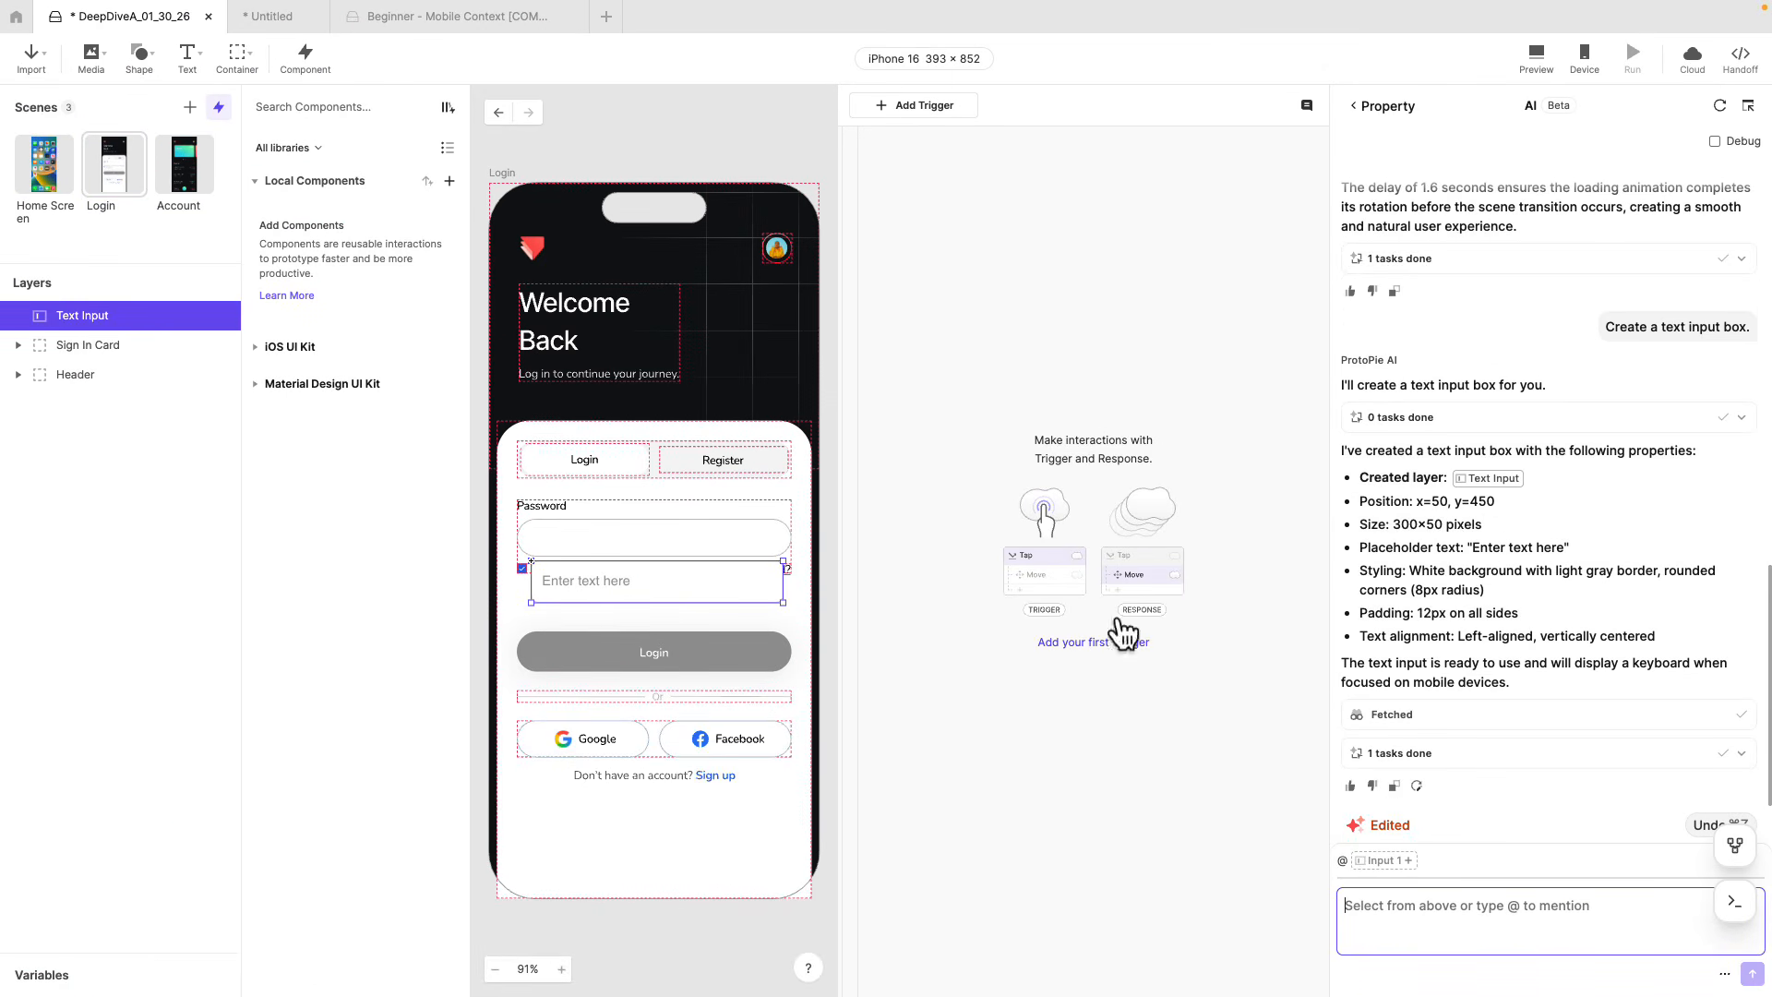
drag(612, 584, 612, 540)
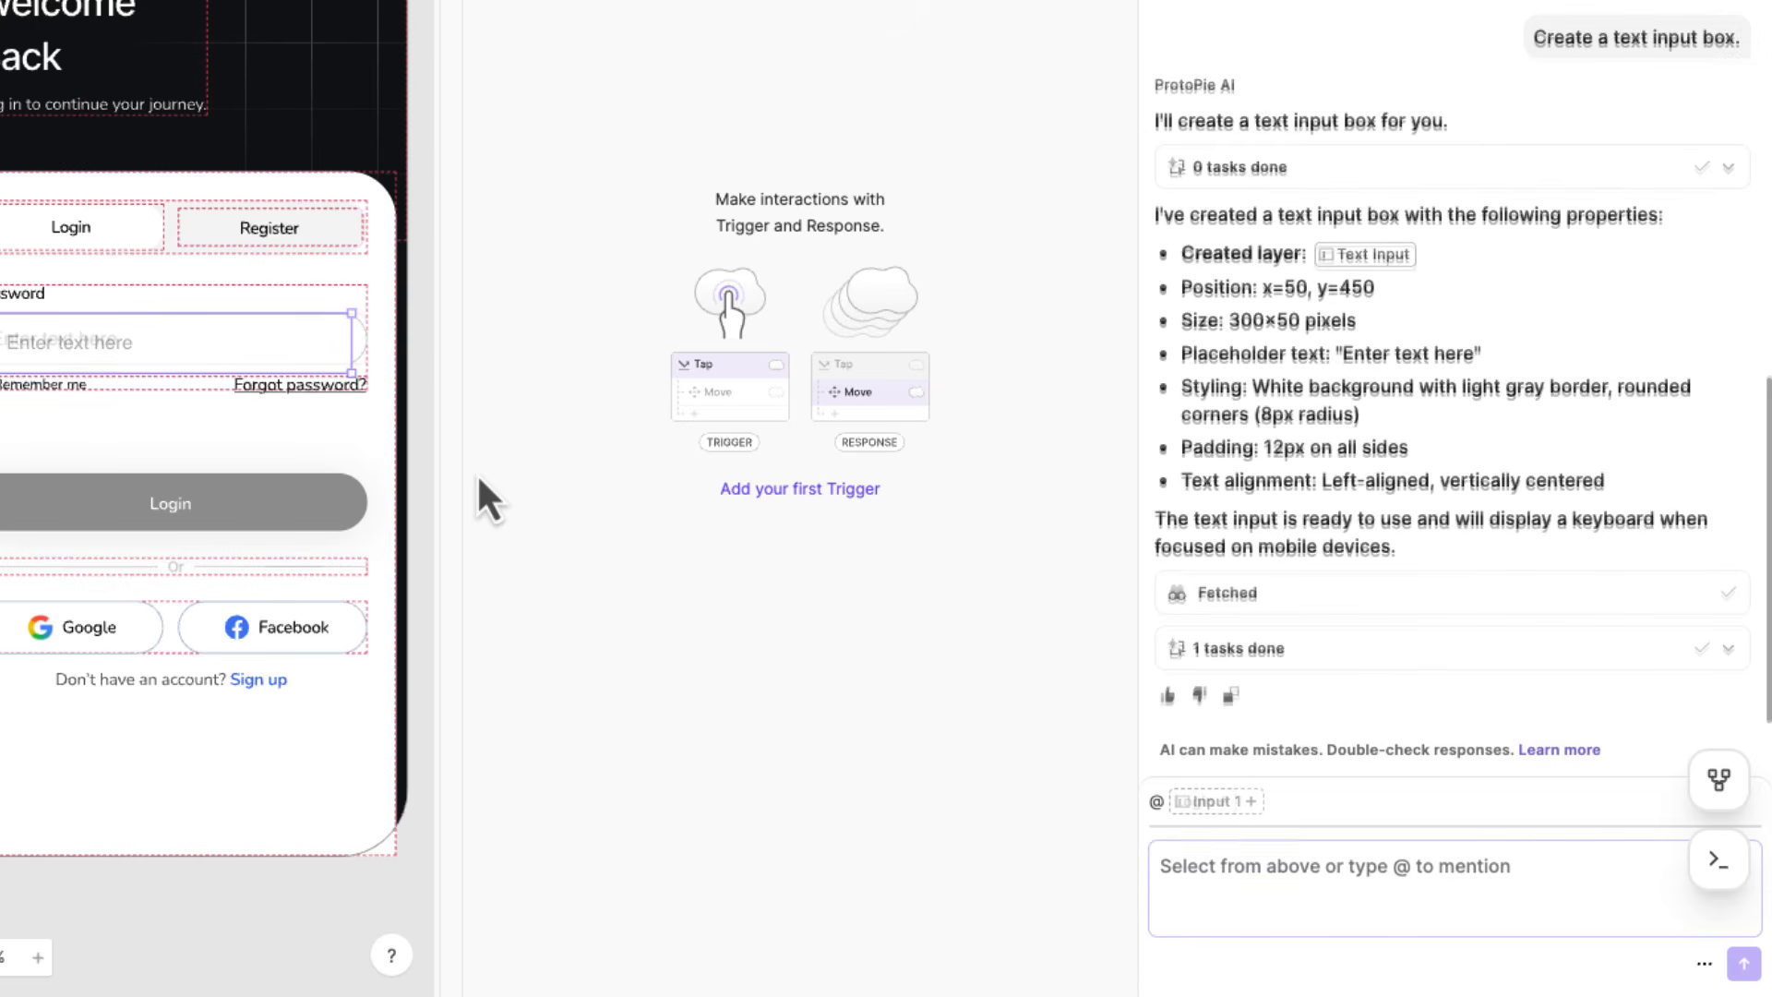
Prompt ProtoPie AI to make the Login Button change colour when Text Input detects text, using #1F61E9 for active and #979797 for default.
text(Create)
text(t state.)
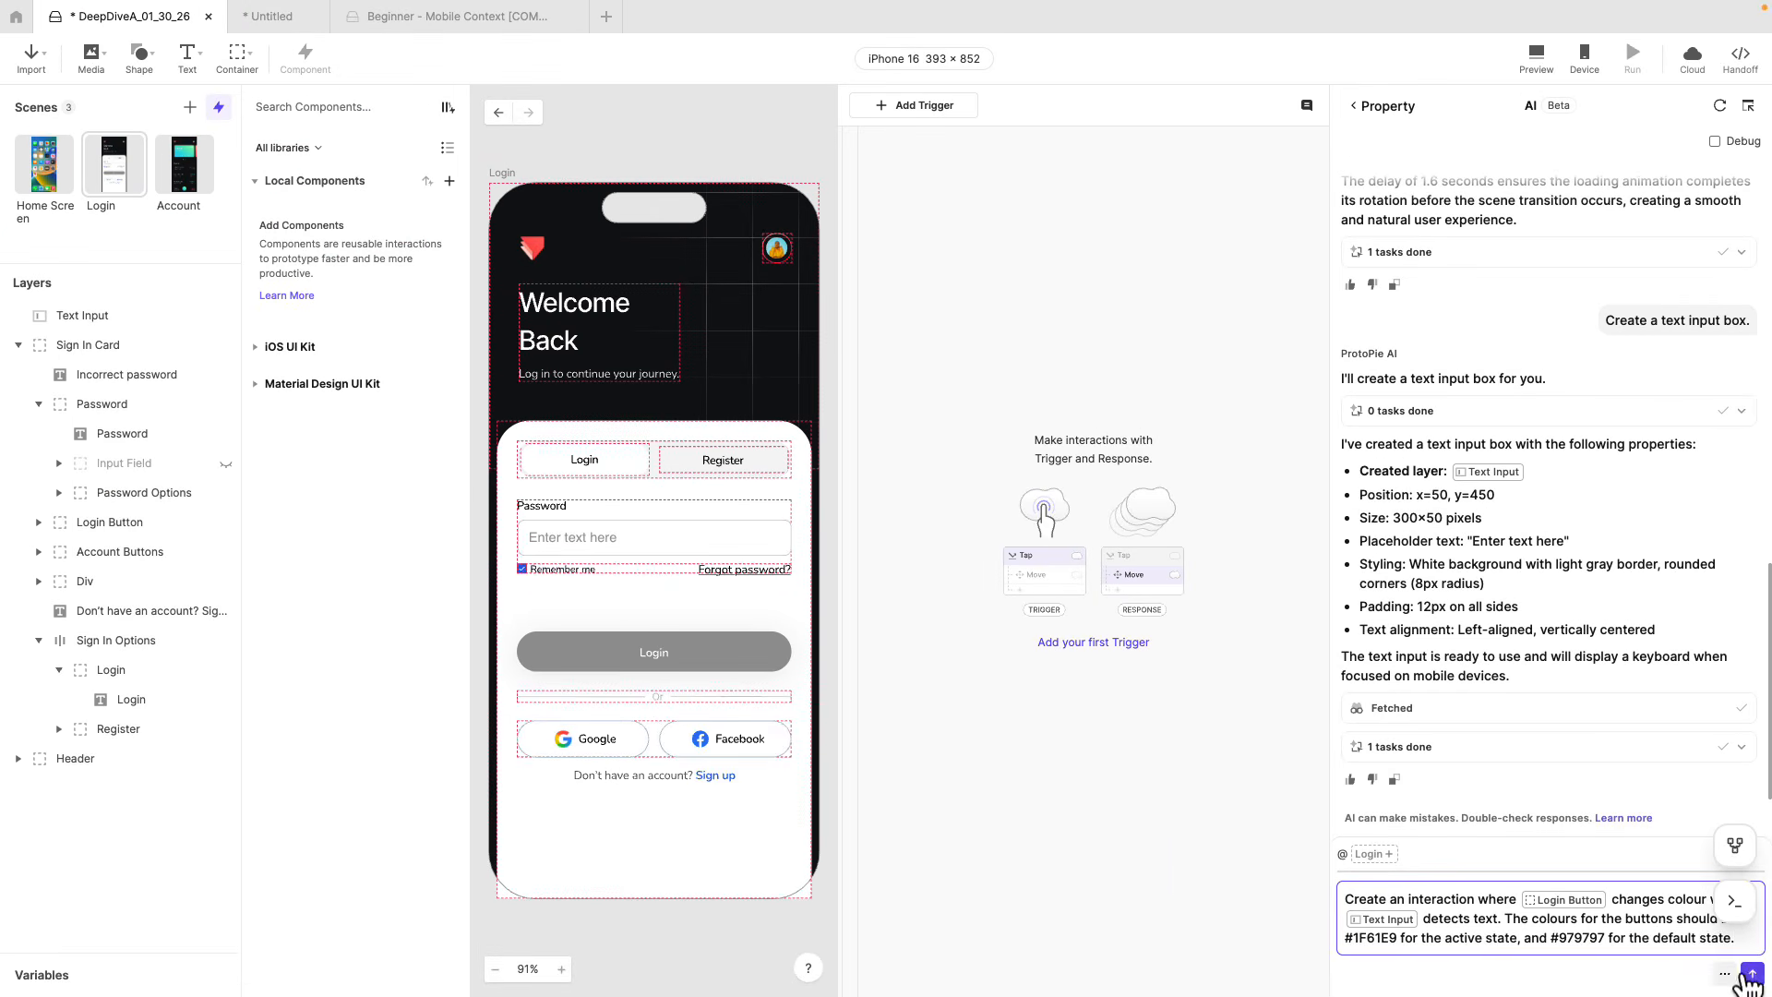
click(1749, 977)
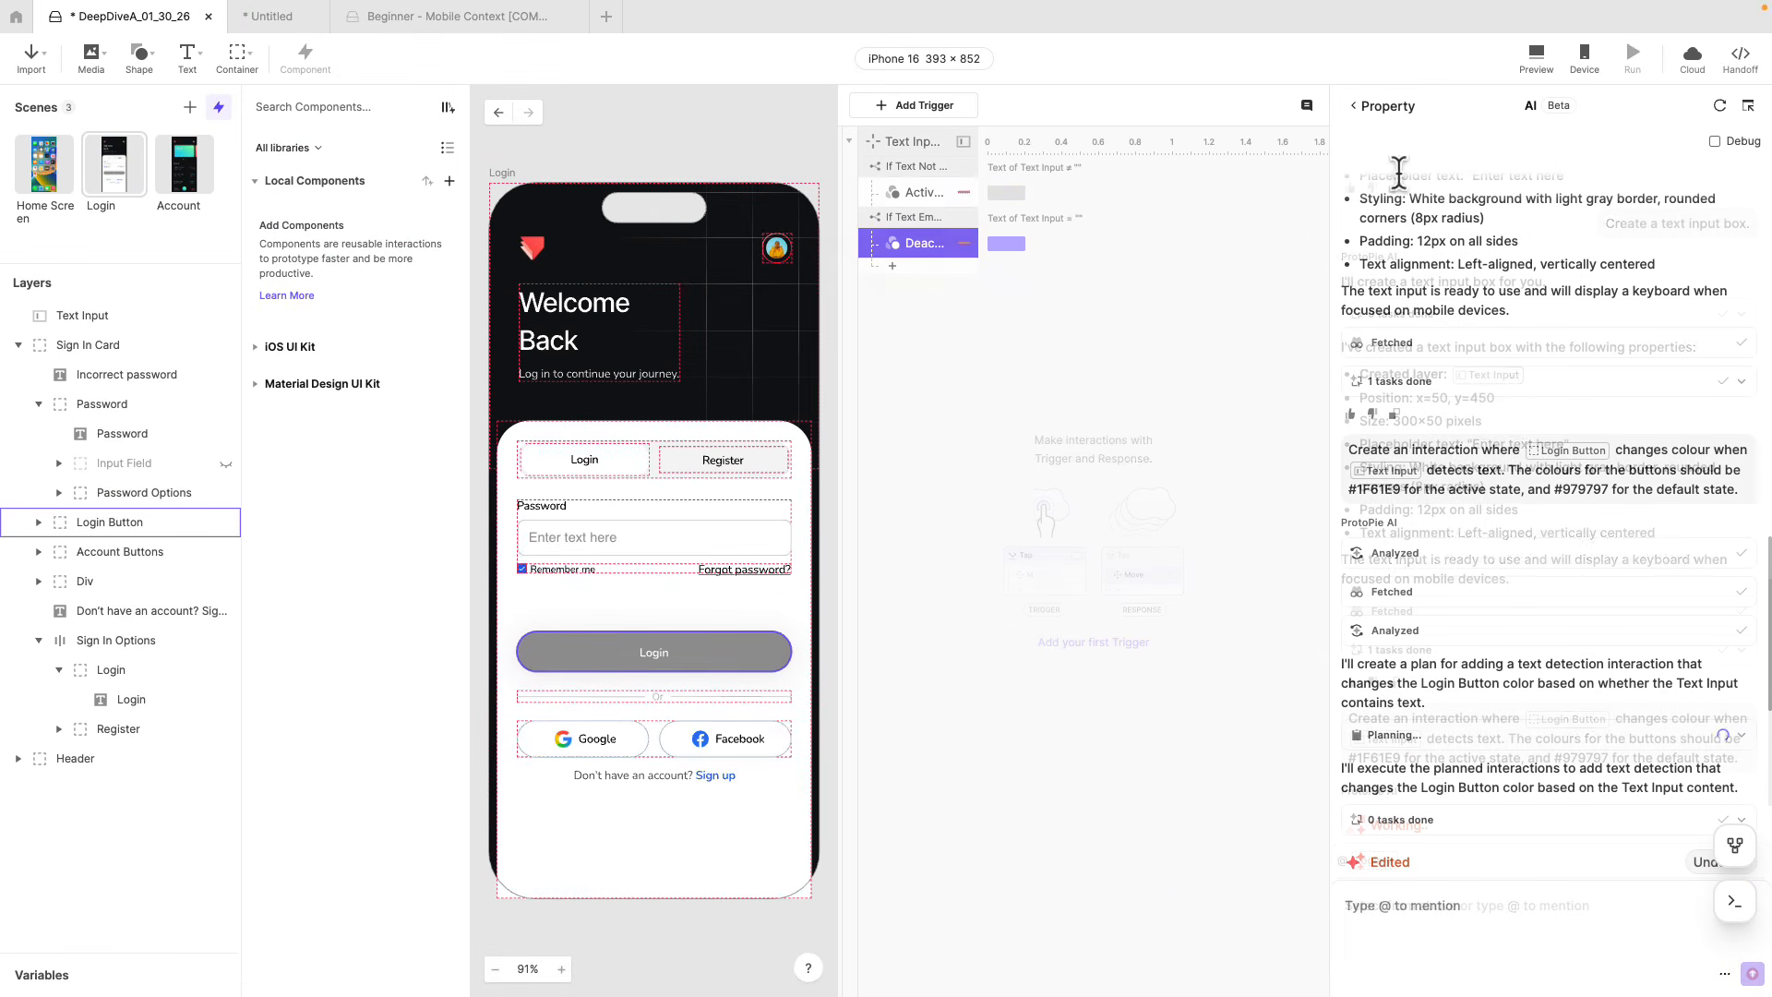
Preview the Login scene and test entering and deleting a password in the text input to check the Login button's colour change.
click(1535, 63)
text(password)
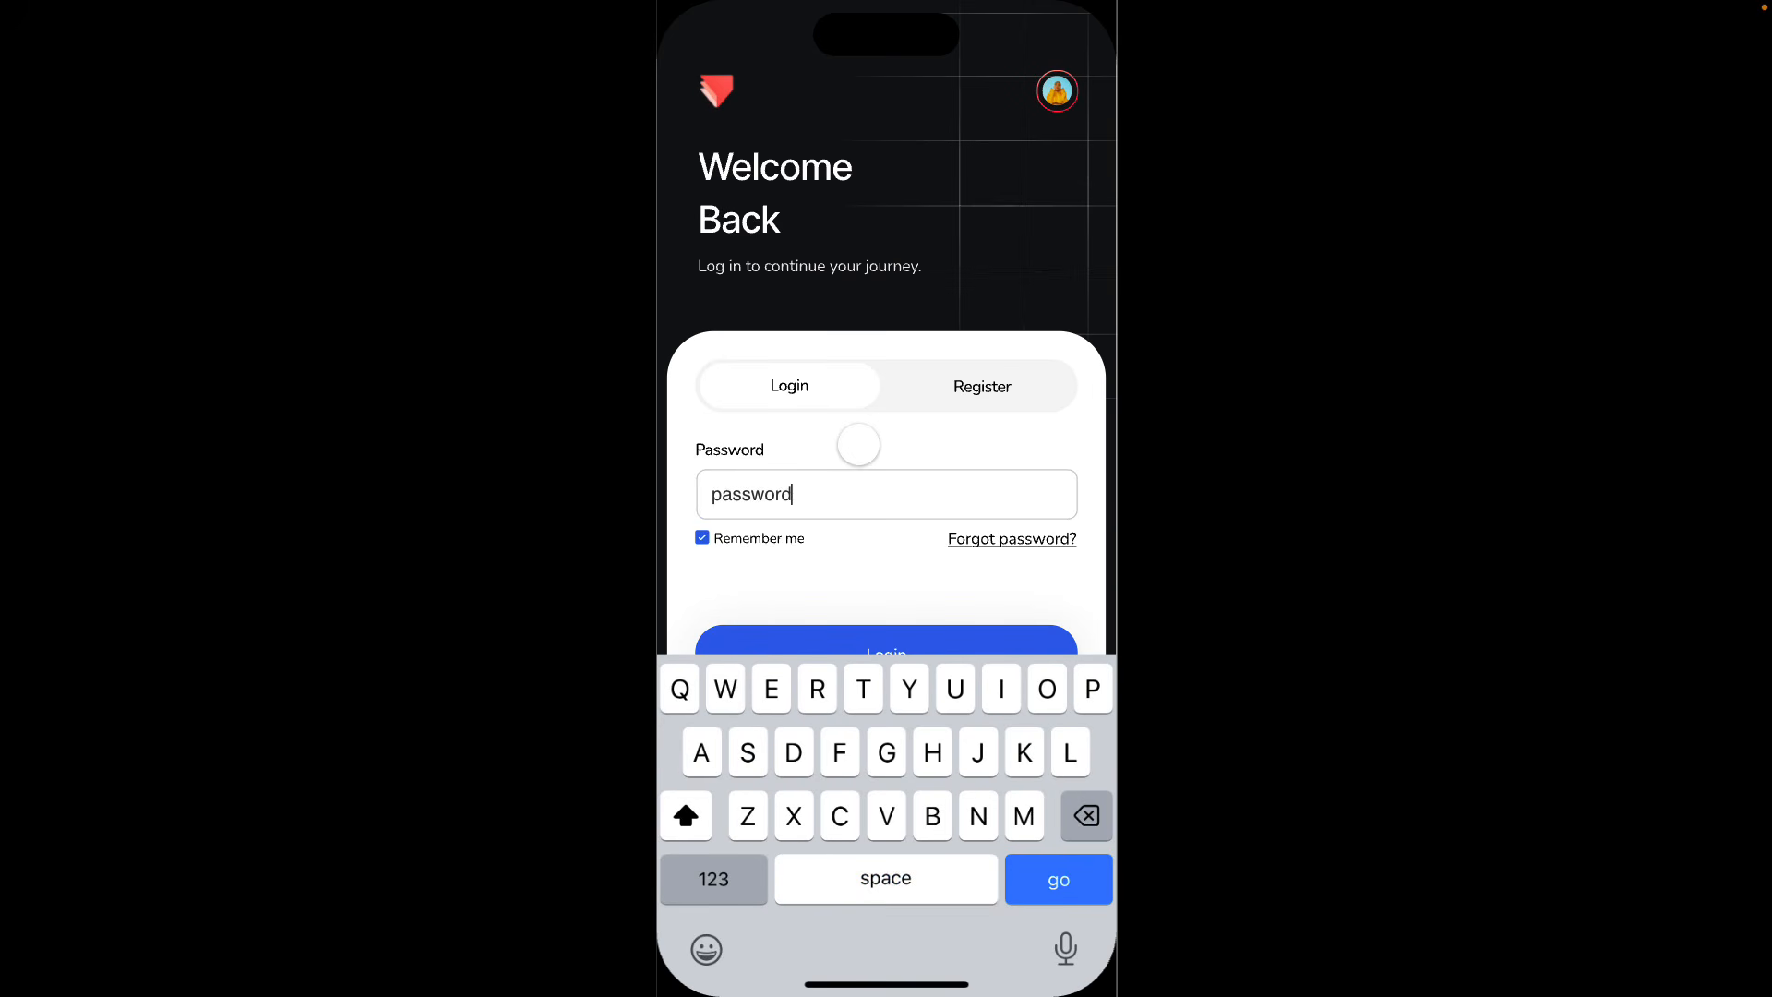
click(866, 565)
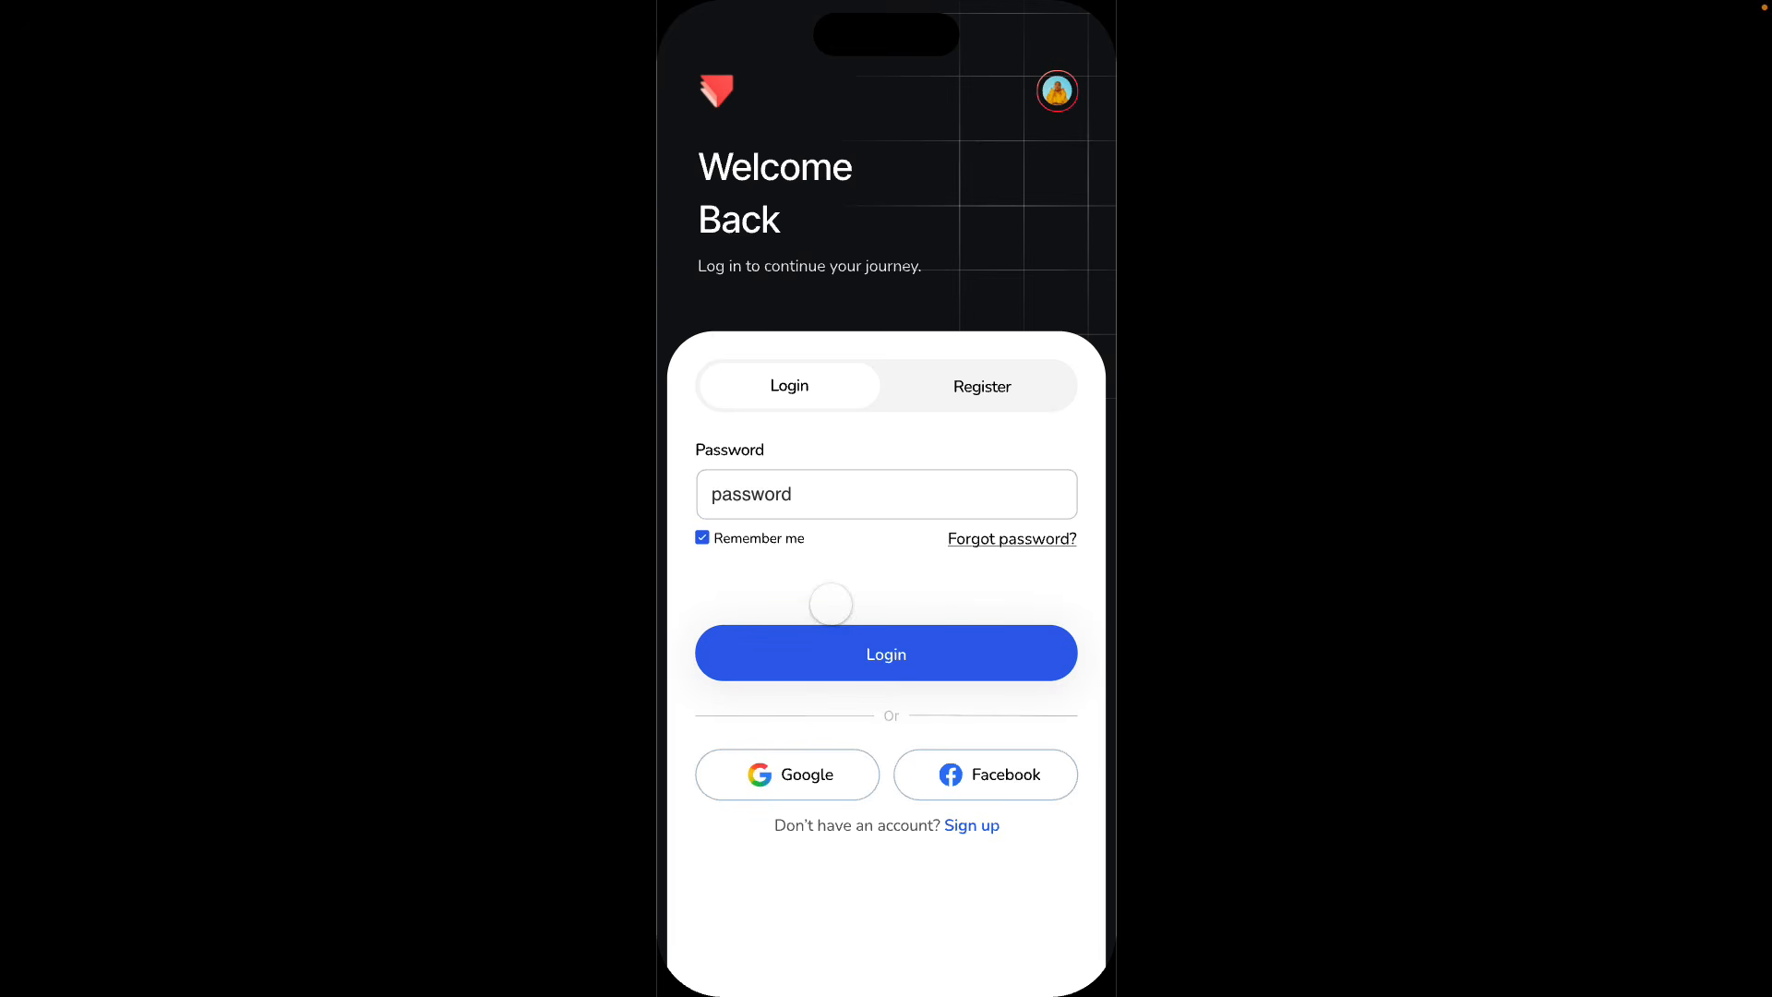
click(819, 494)
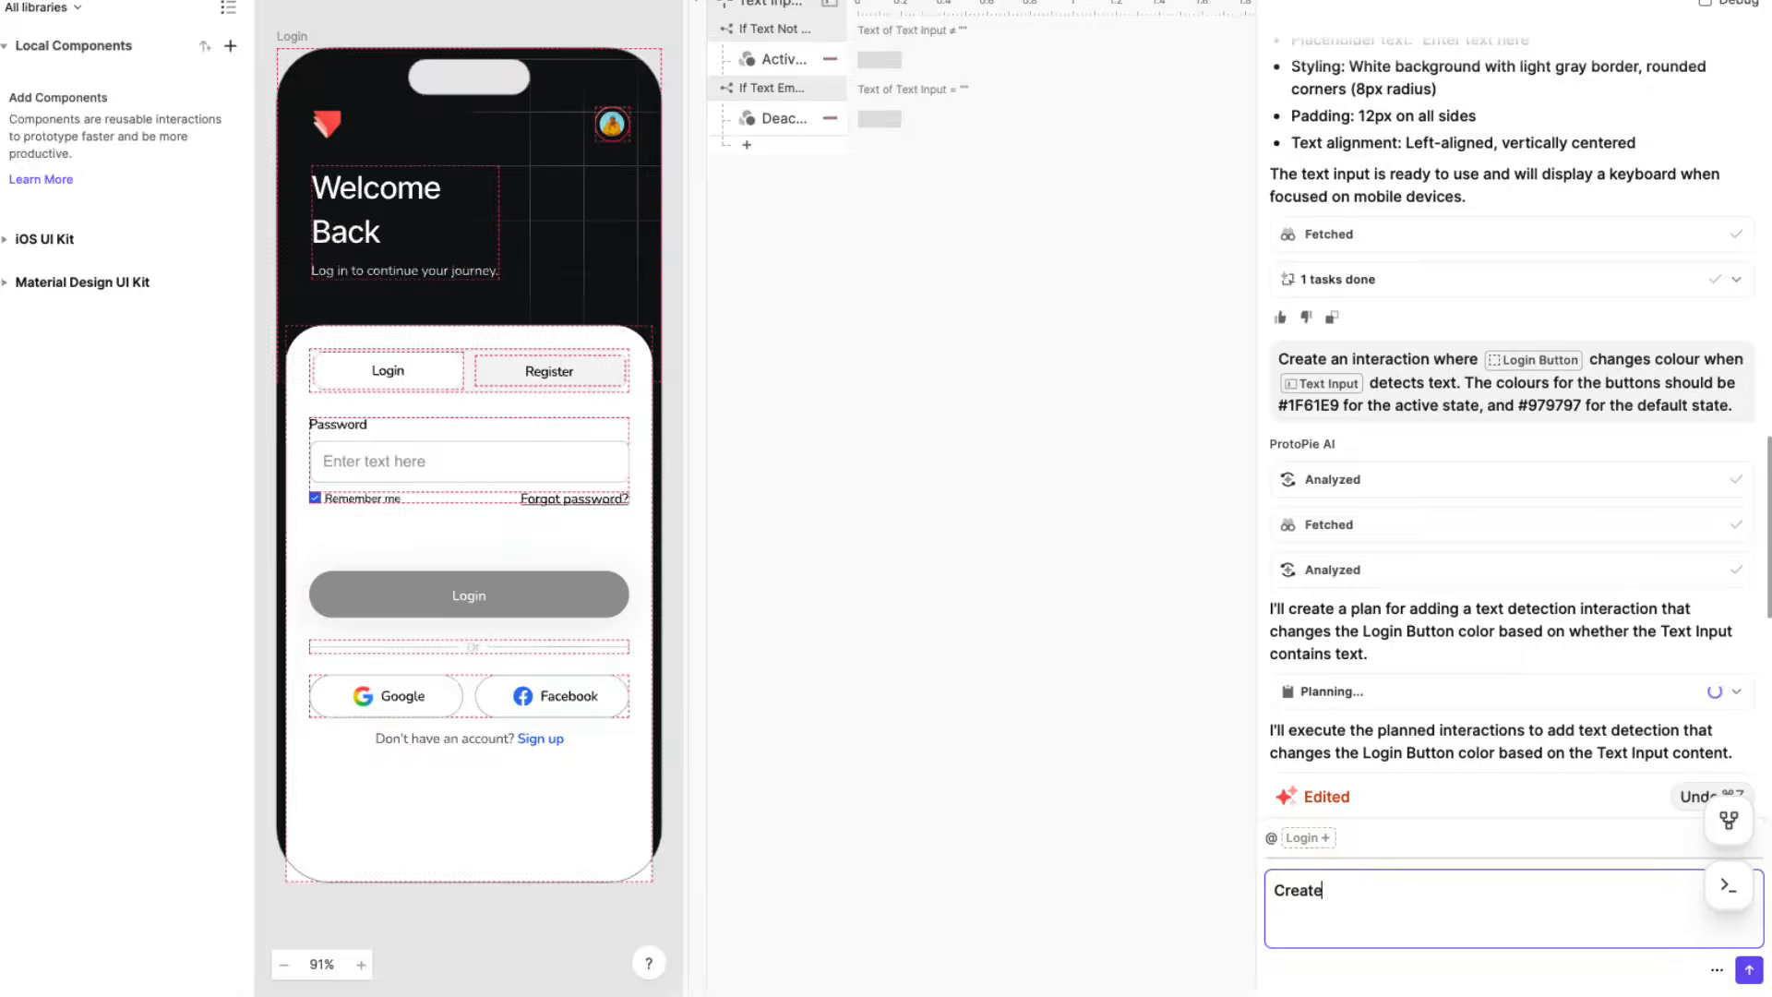
Prompt ProtoPie AI to create a jump response from Login to the Account scene when Login Button is clicked, only if Text Input contains text.
text(a )
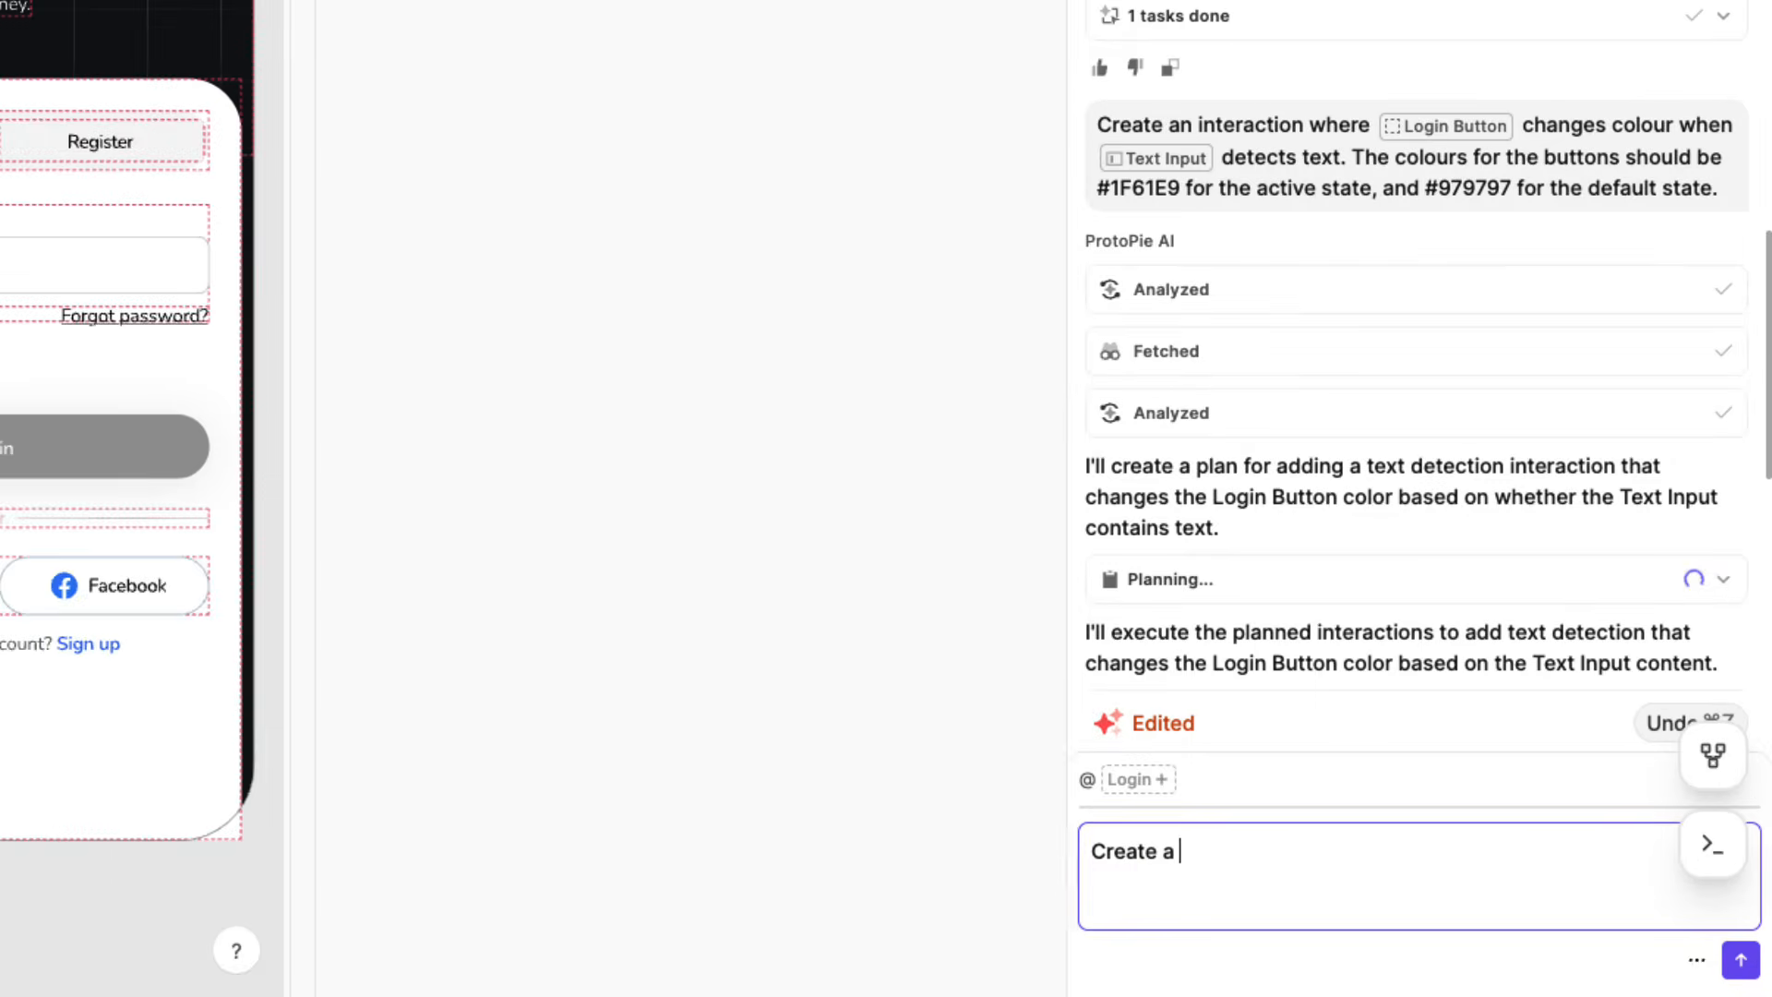
text(jump response )
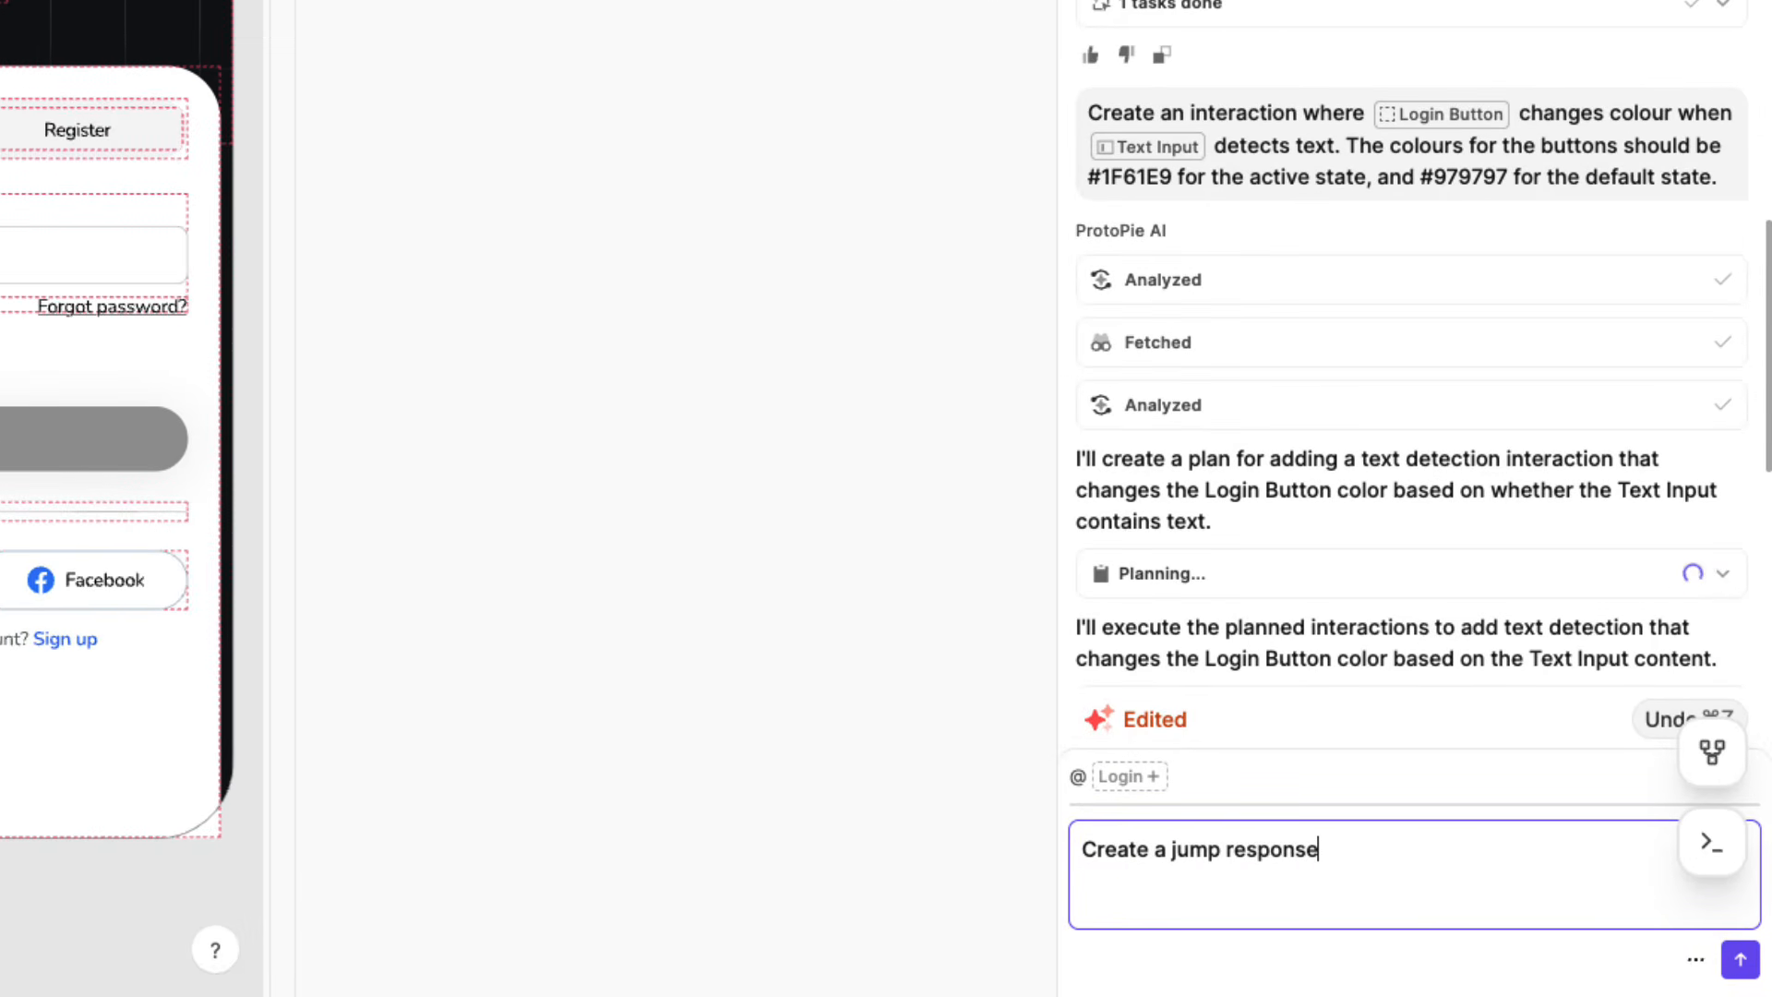
text(from th)
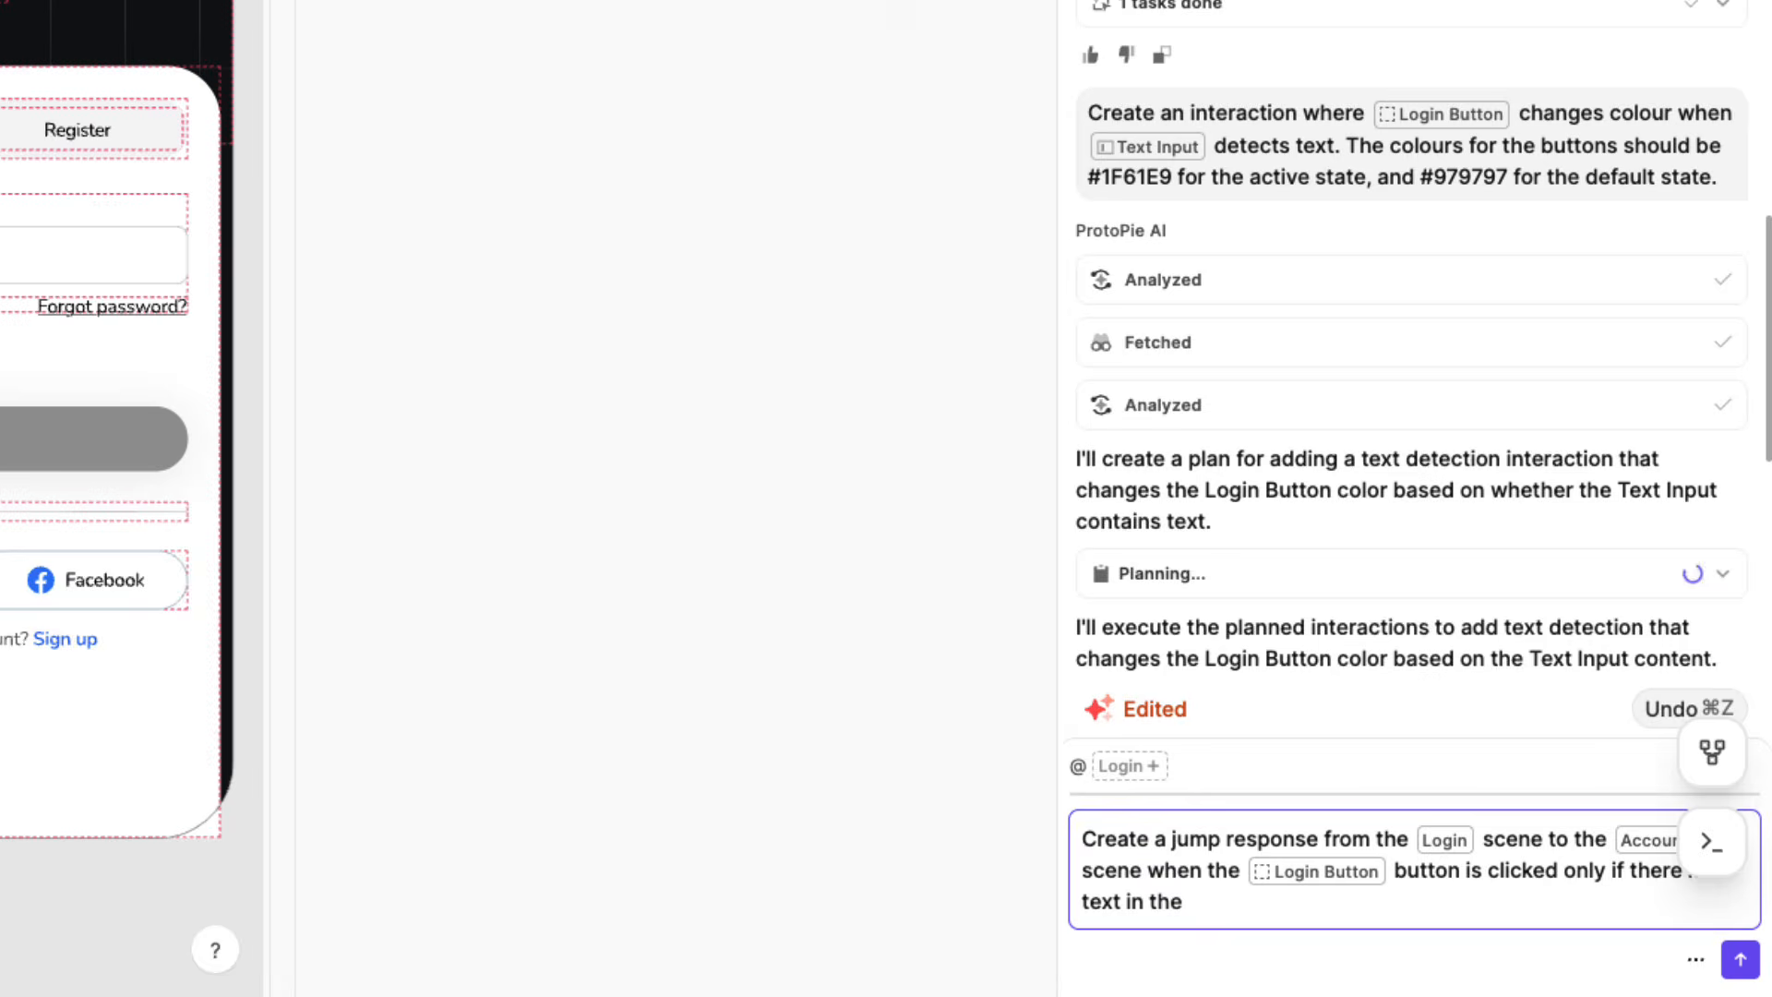
text(@)
scroll(1412, 522, down, 10)
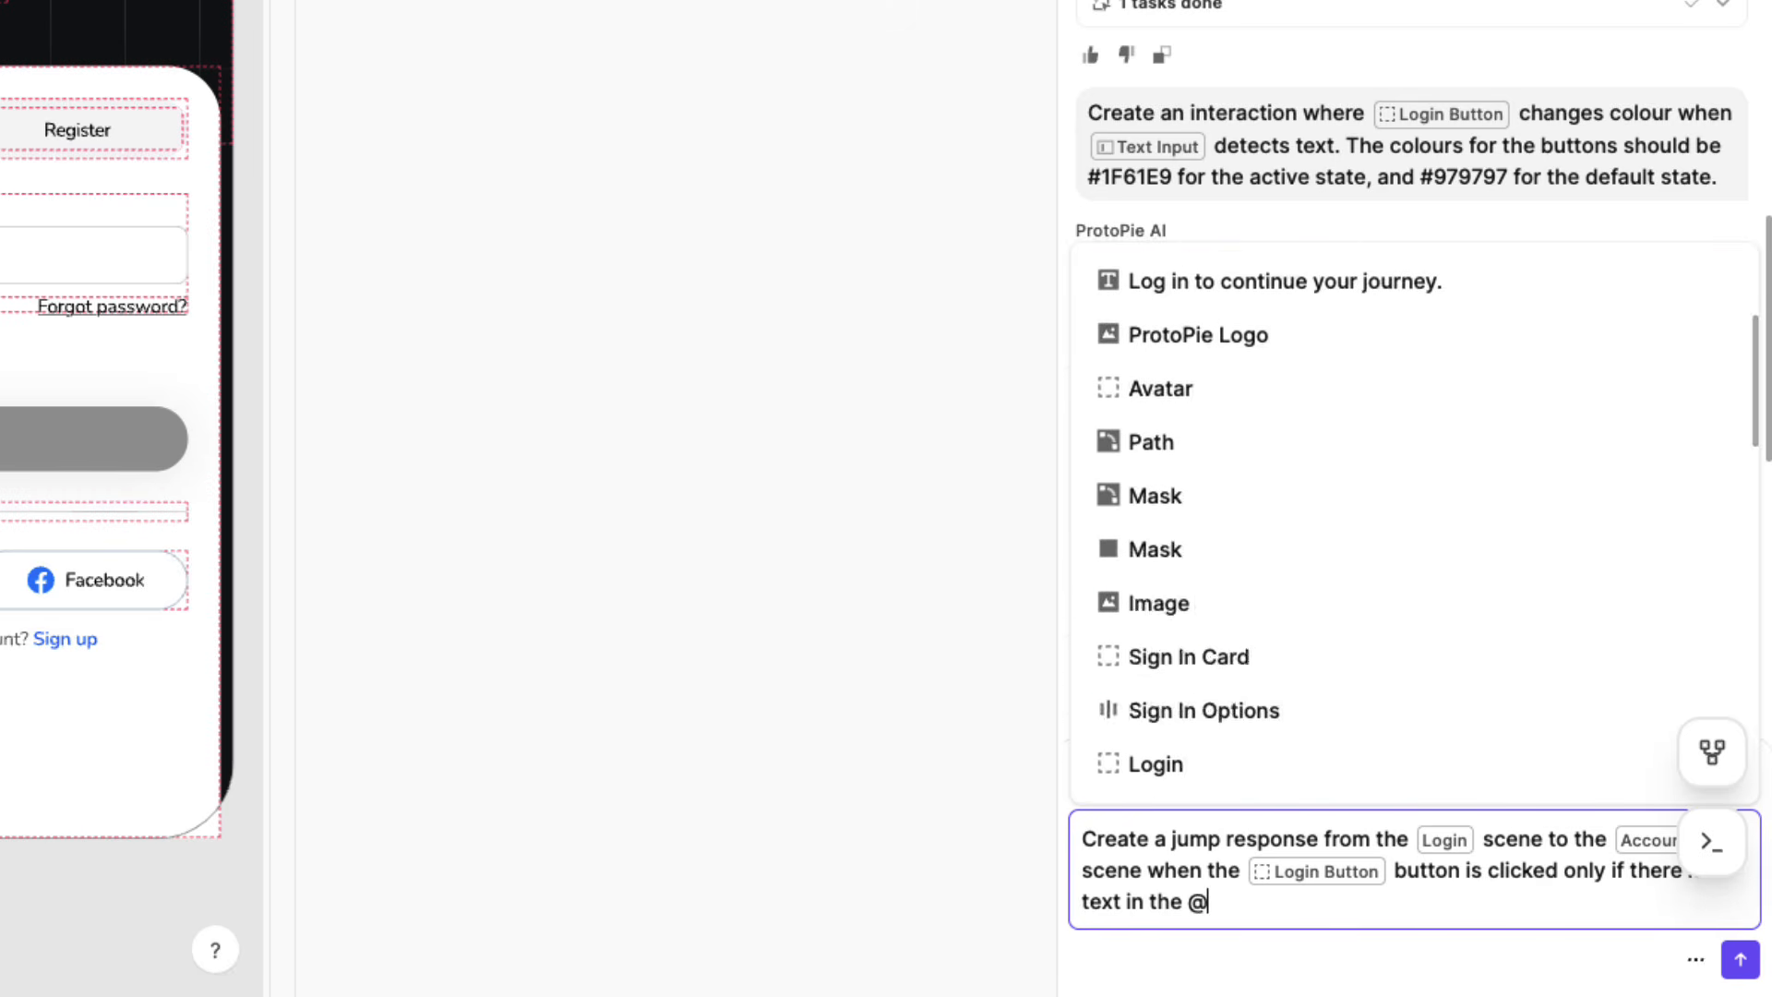
text(text)
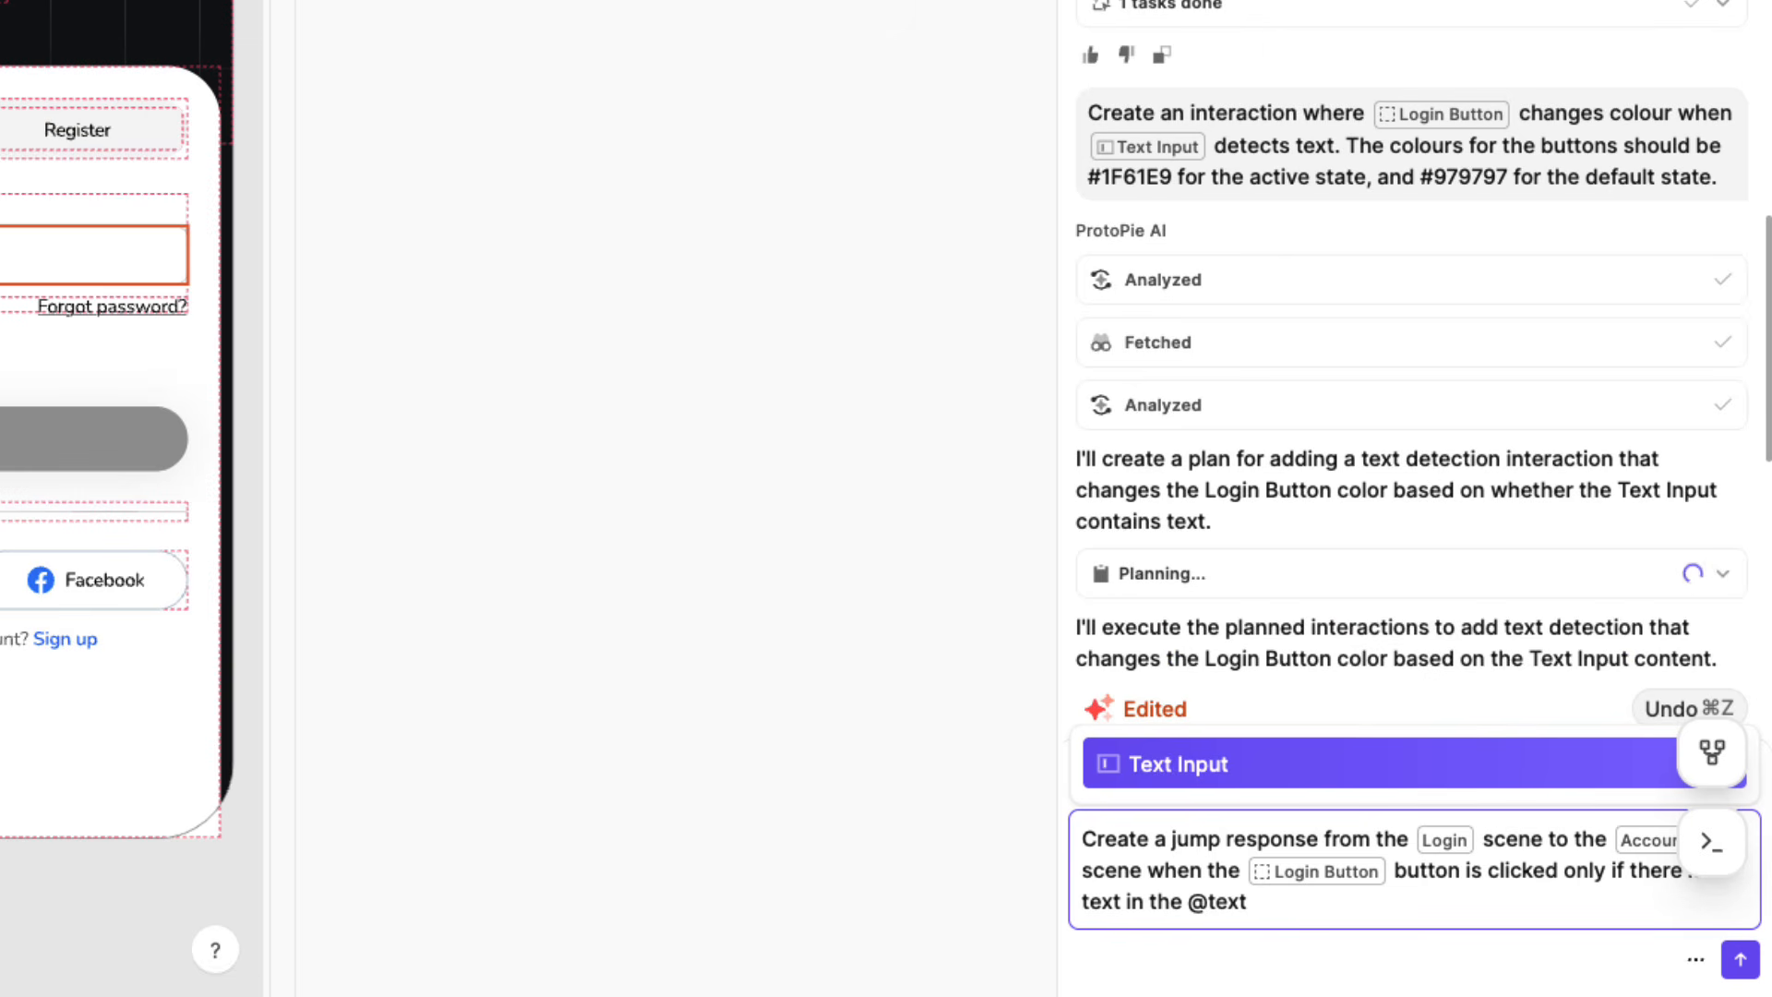
key(Return)
text(.)
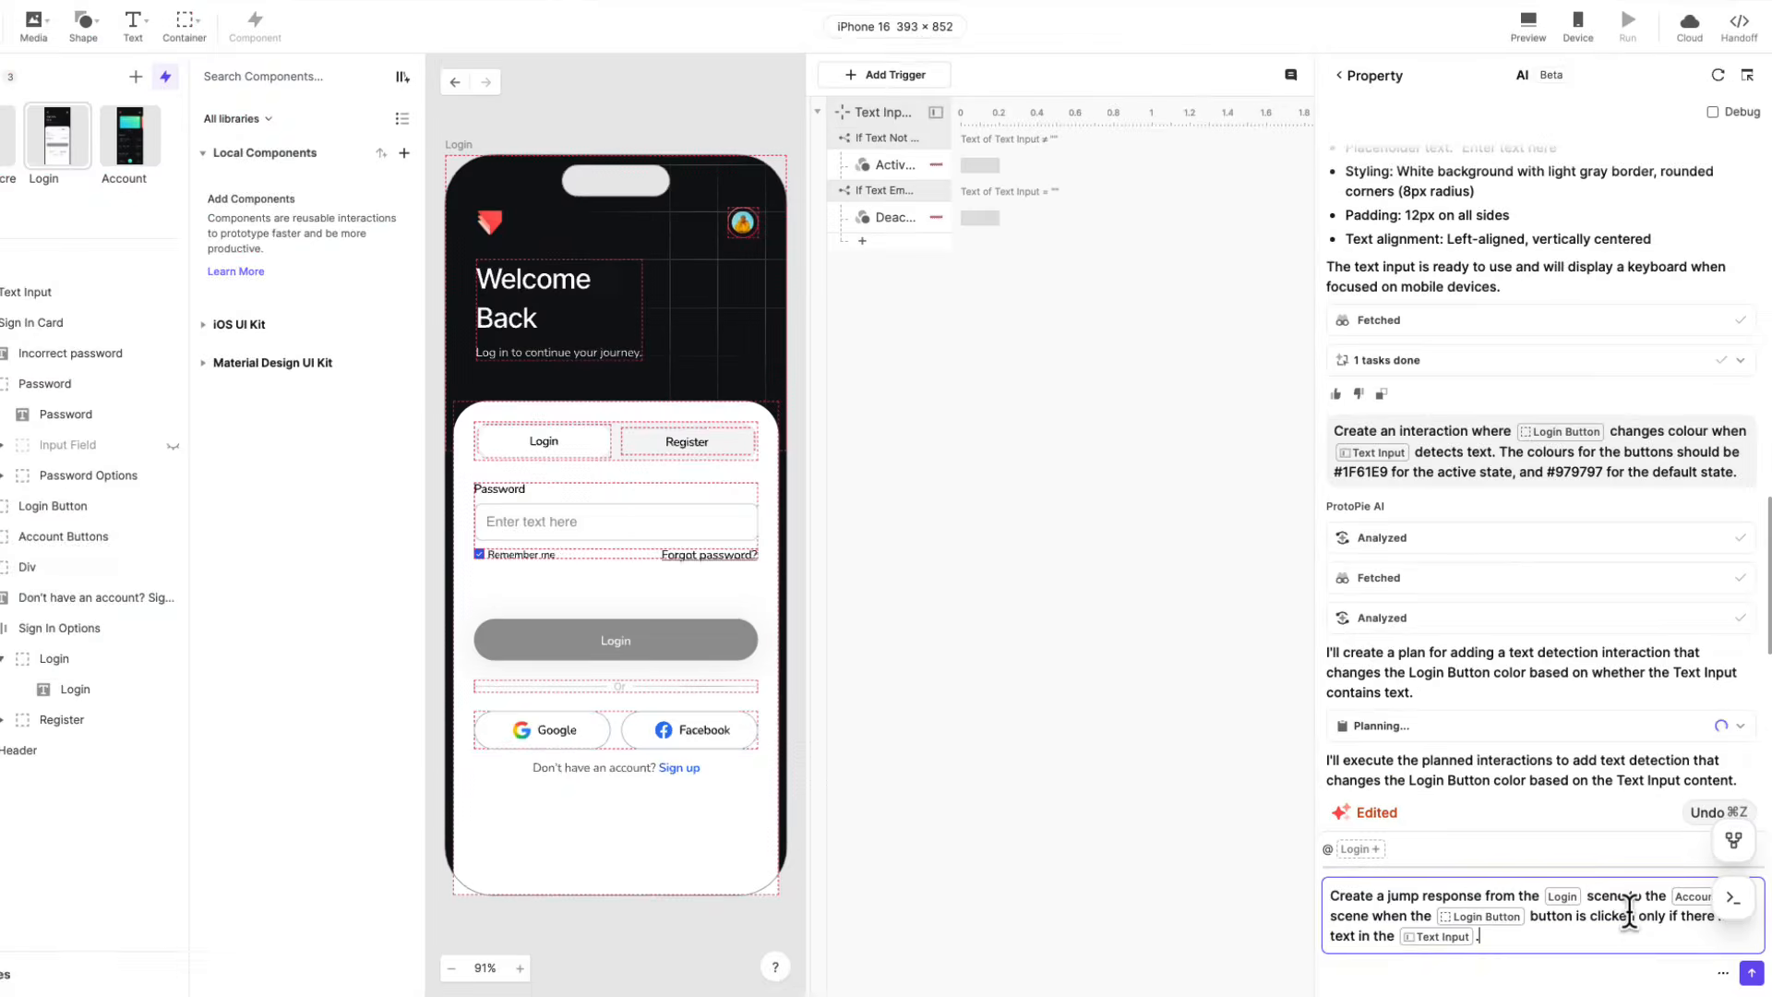
click(1750, 976)
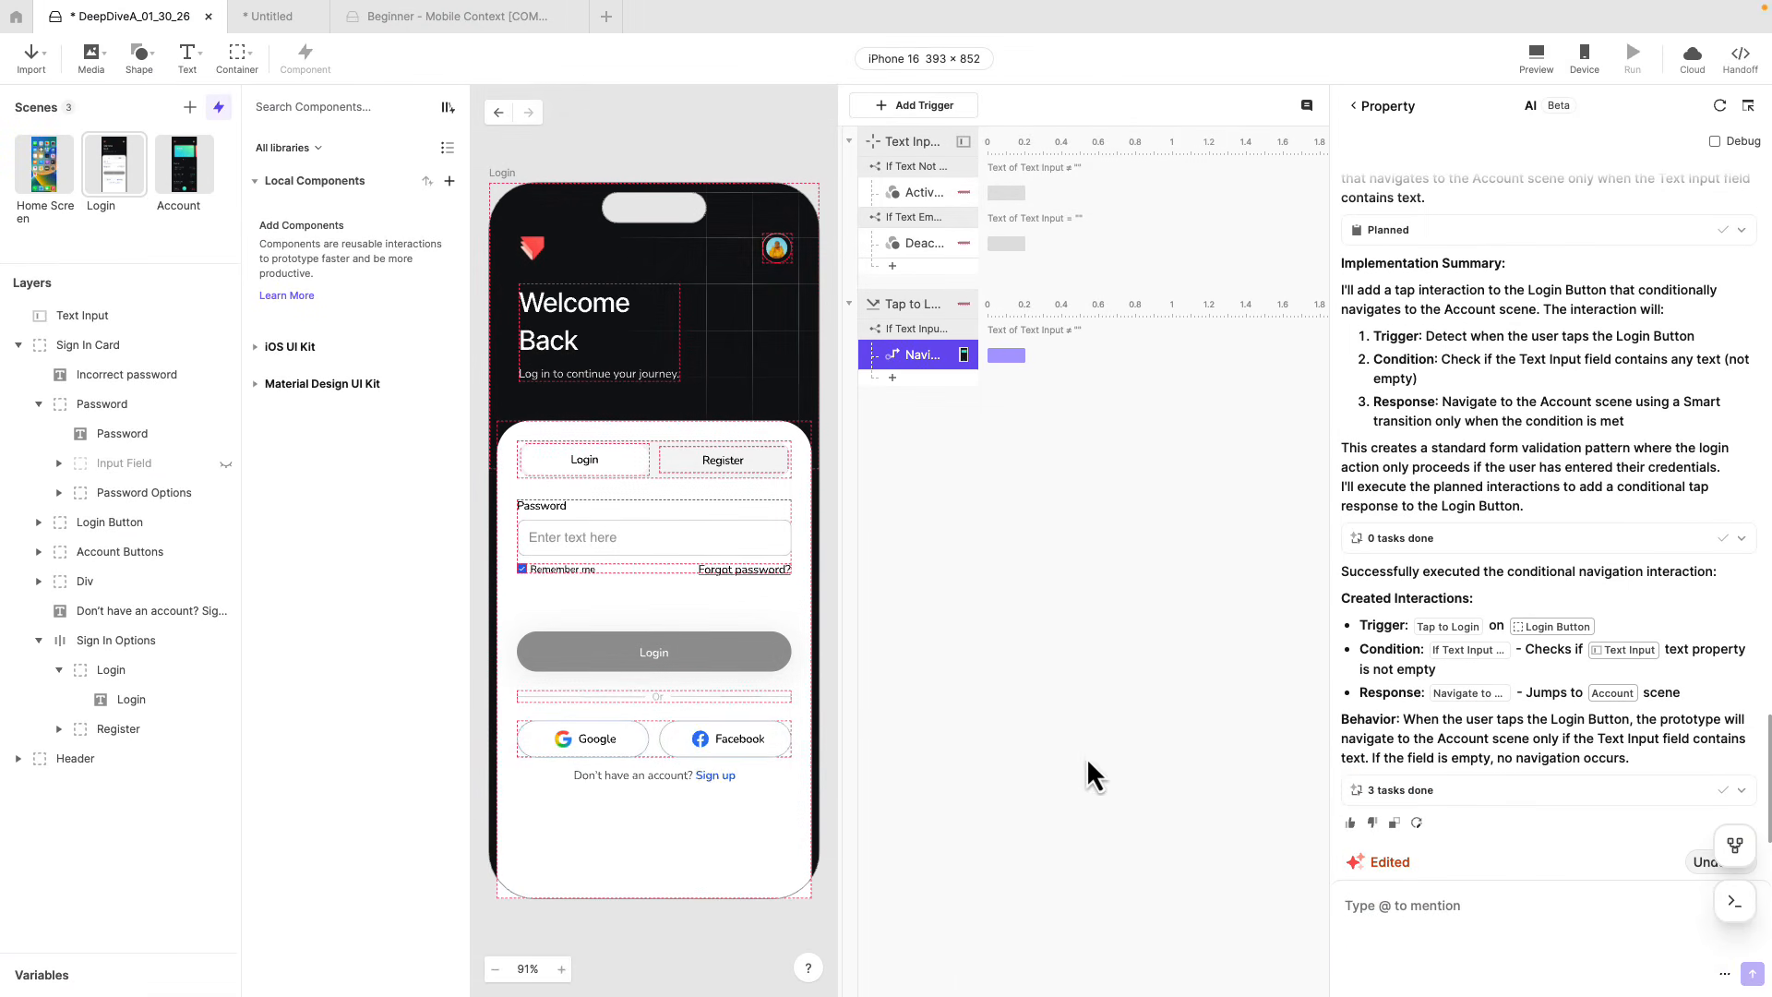
Preview the Login scene, enter a password in the text input, and tap the Login button to test the jump to Account.
click(1535, 57)
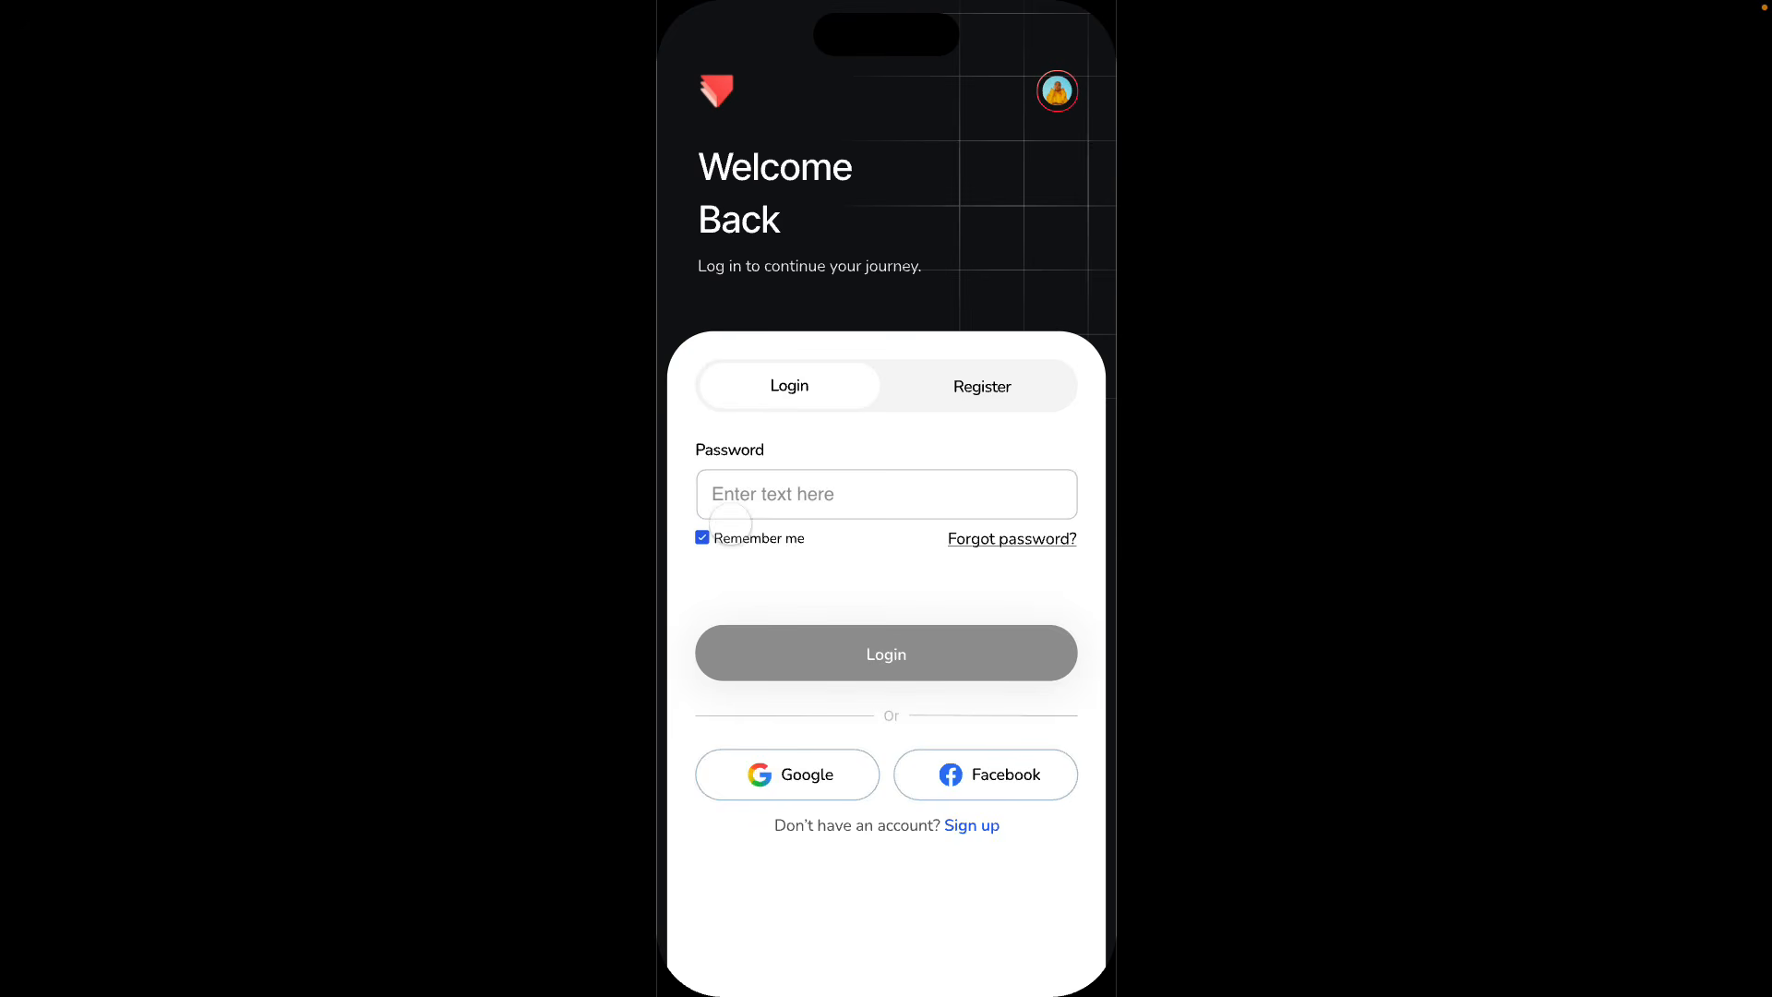
click(728, 497)
text(password)
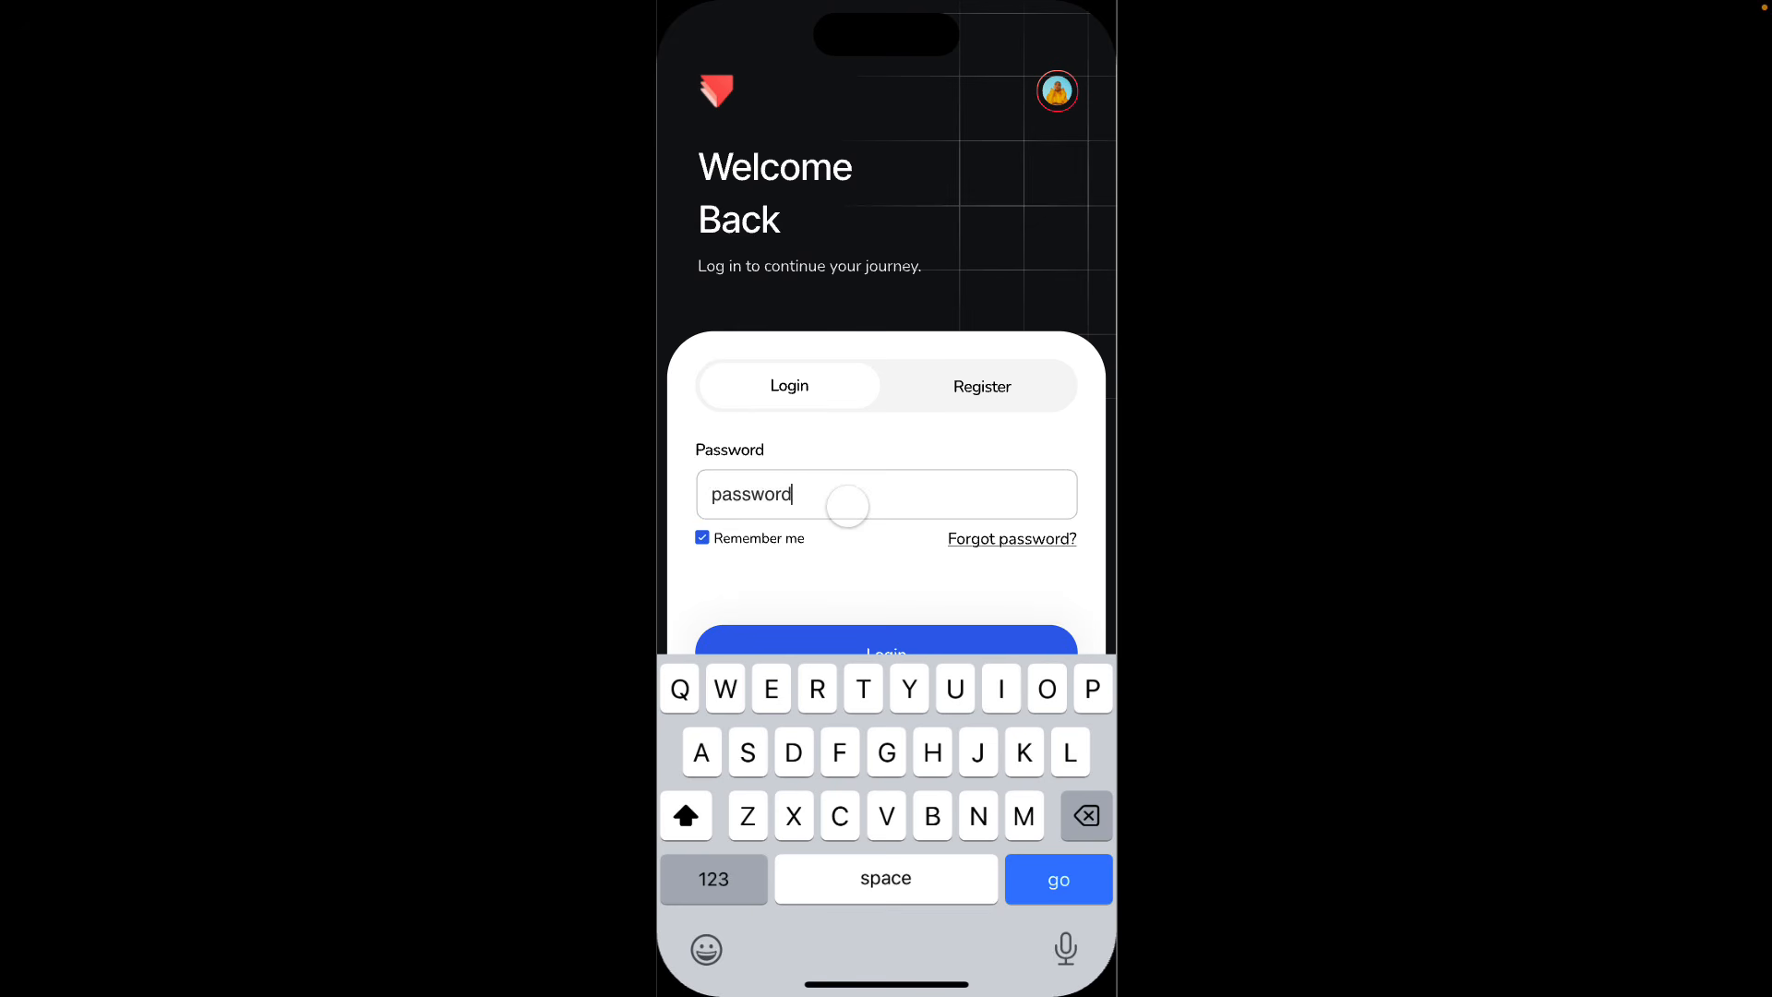
click(870, 552)
click(858, 644)
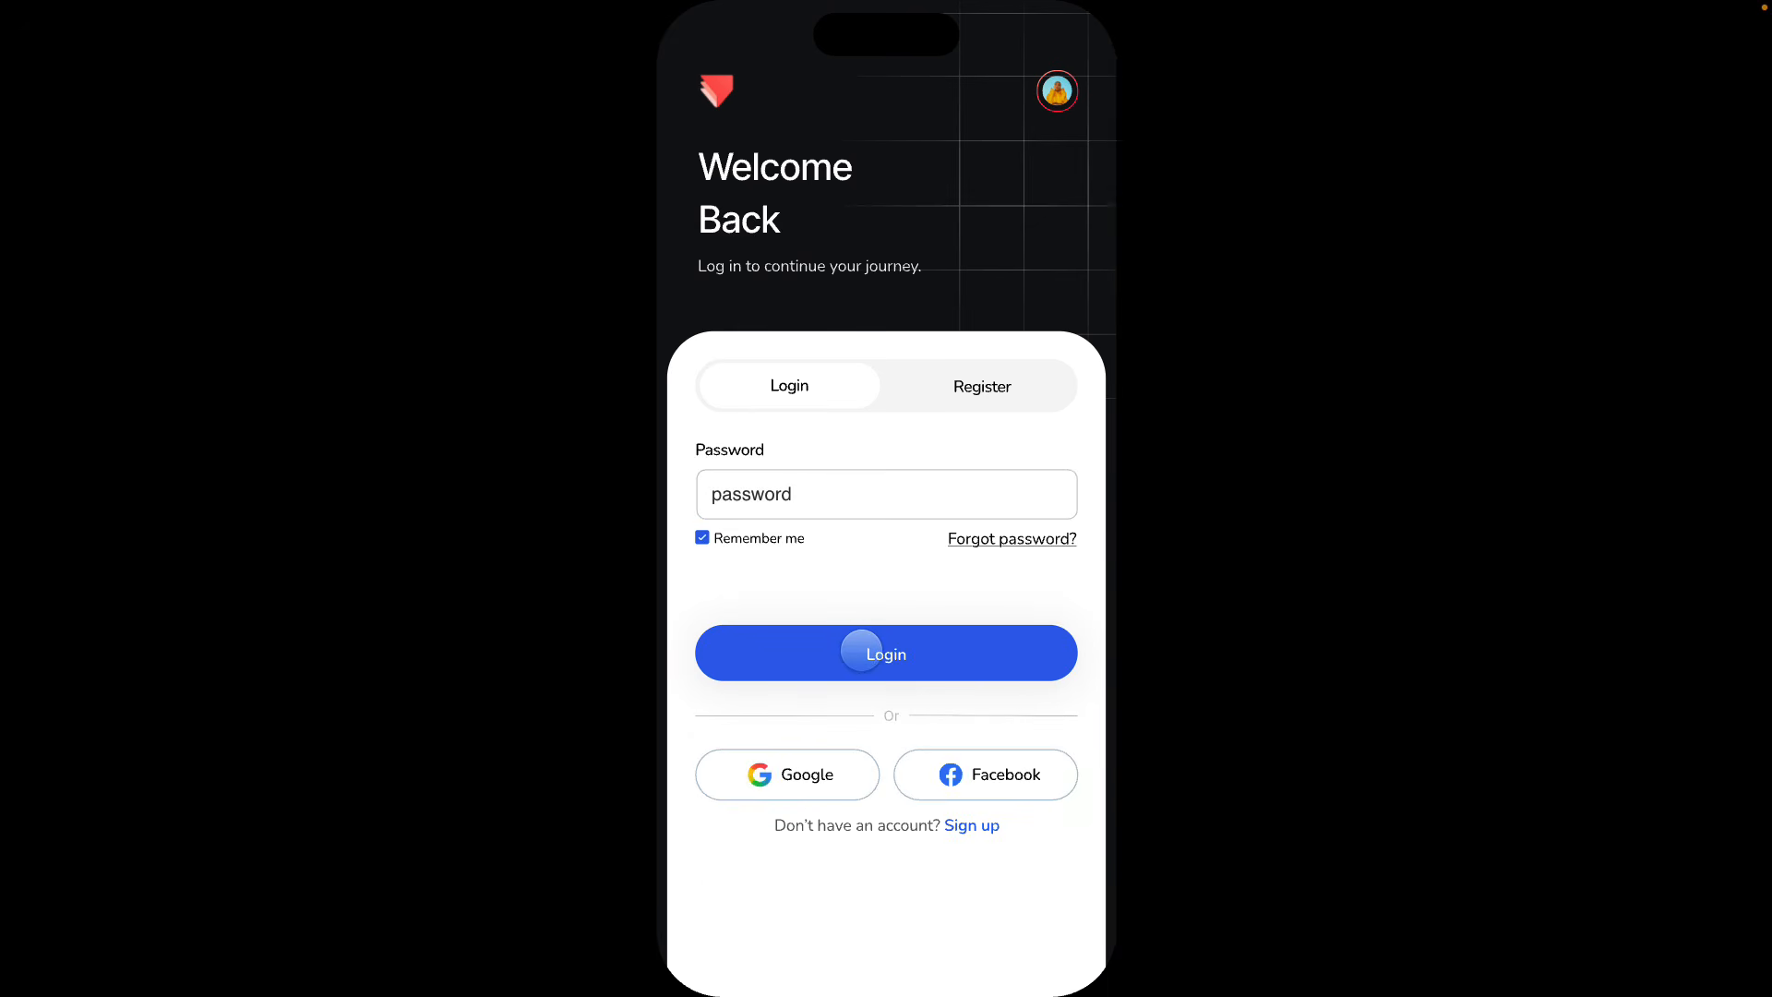